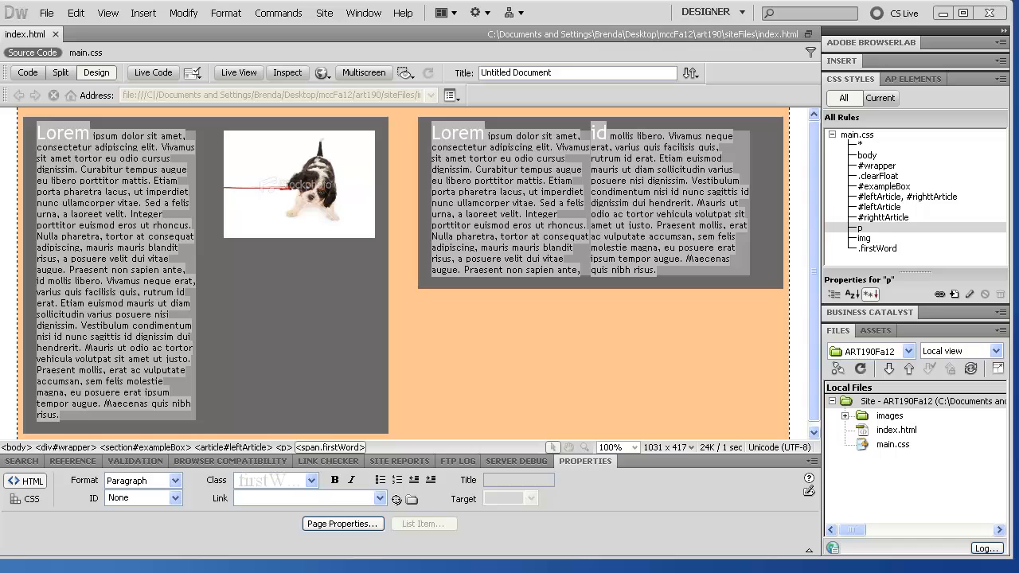
Step: Close index.html, reopen it from the Files panel, then close it again
left_click(57, 33)
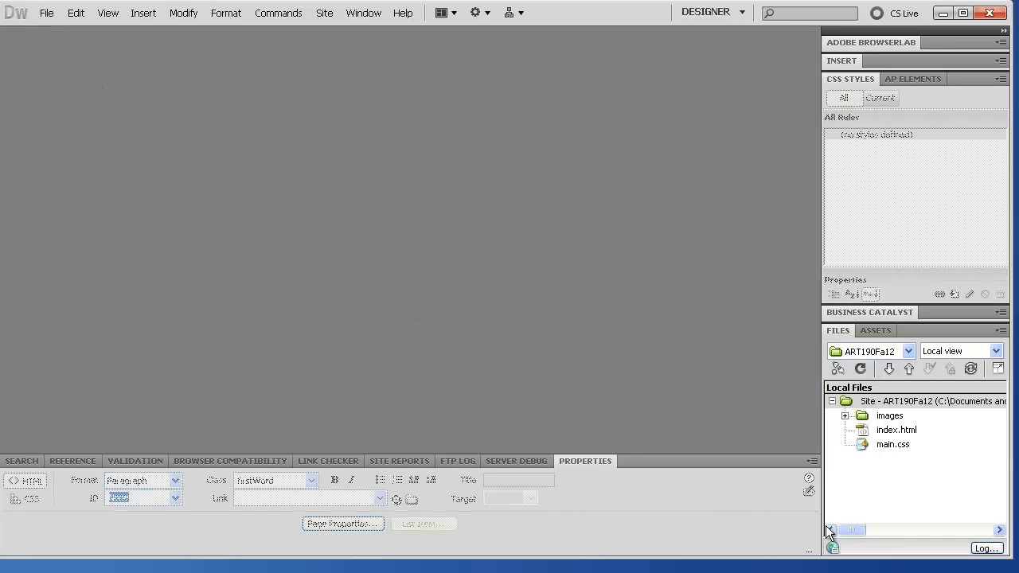
left_click(882, 433)
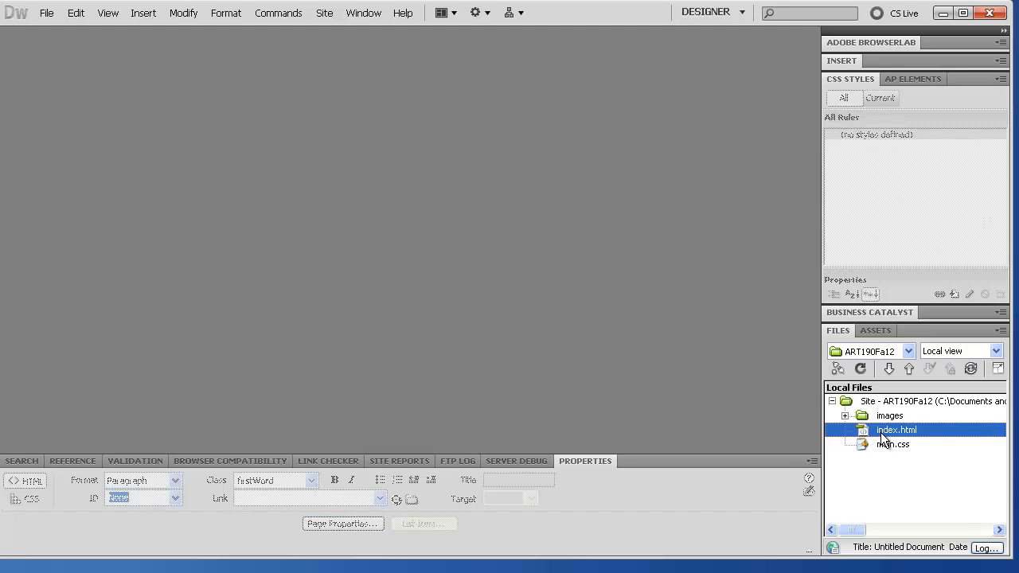
right_click(882, 437)
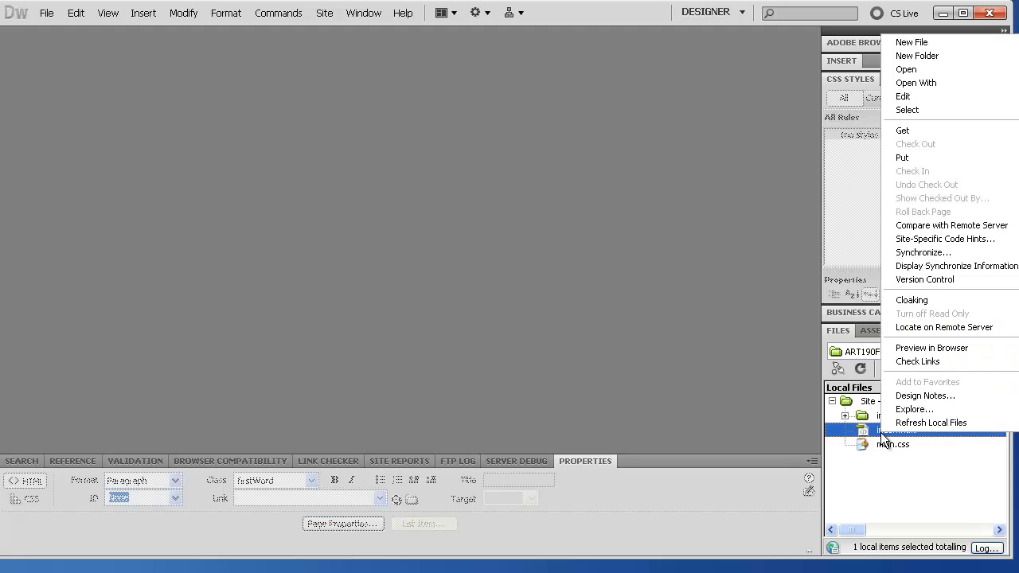
key("Escape")
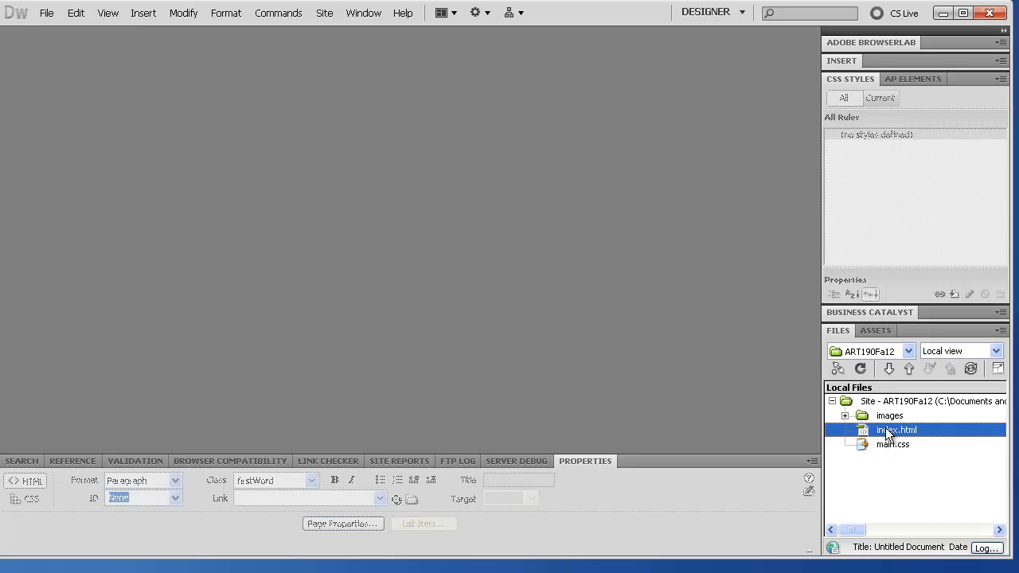
double_click(887, 432)
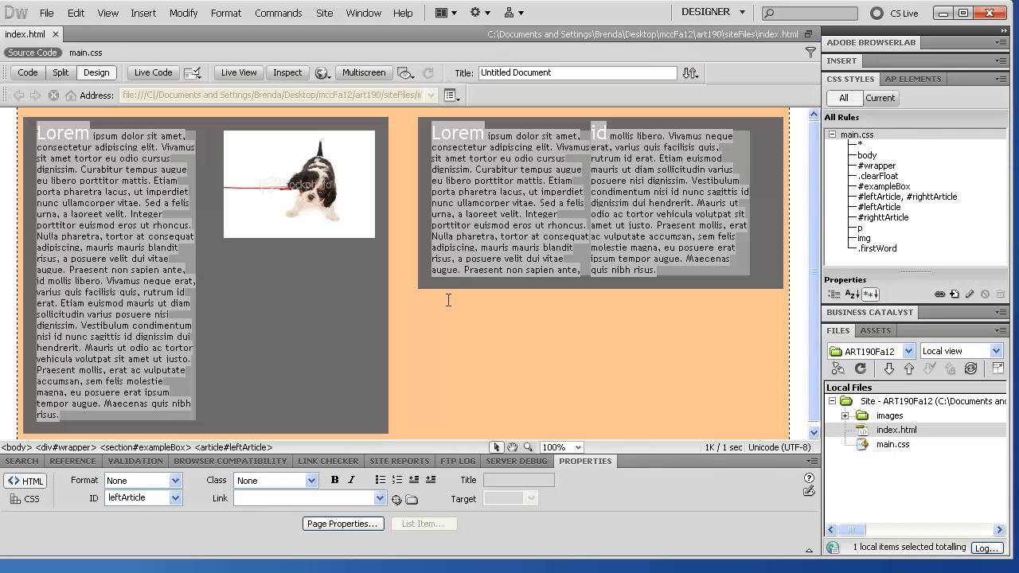
left_click(55, 34)
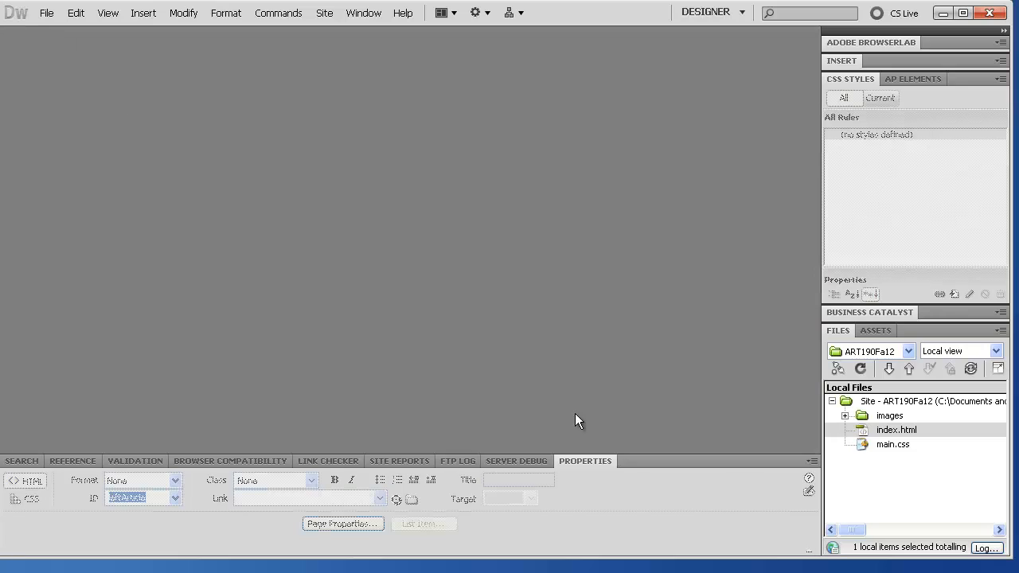
Step: Rename index.html to layout.html in the Files panel and open it for editing
right_click(889, 435)
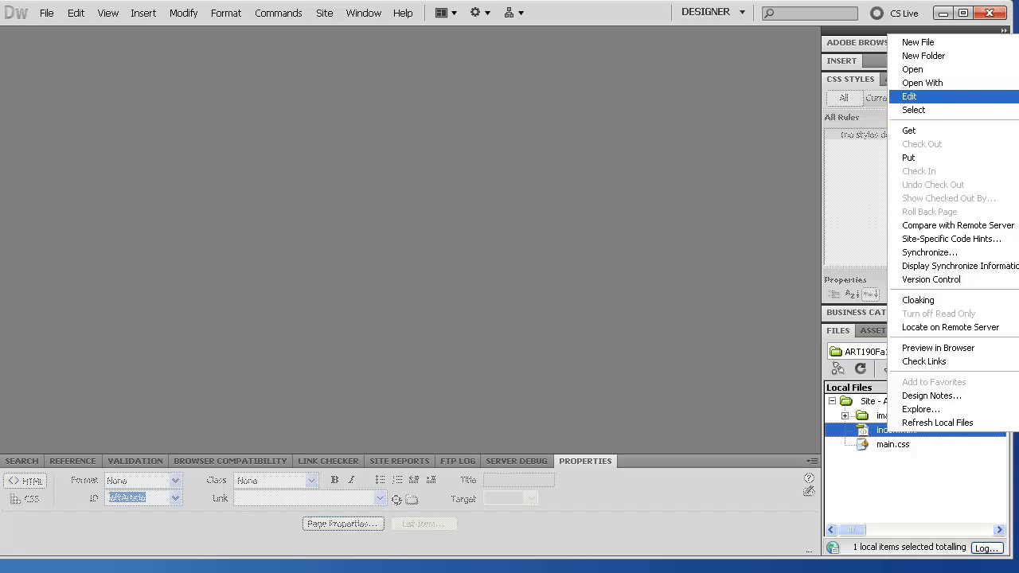
left_click(893, 430)
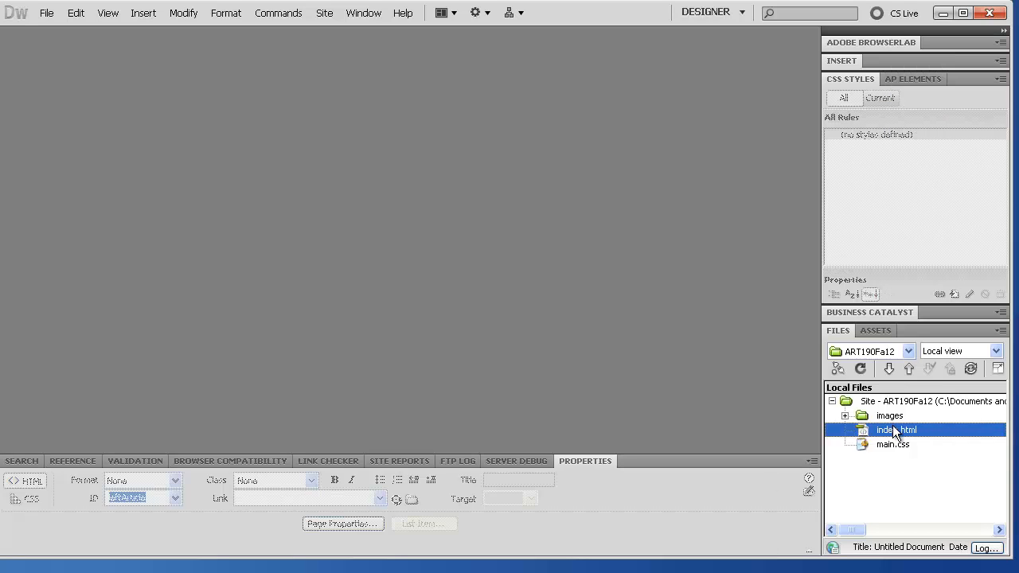
left_click(892, 425)
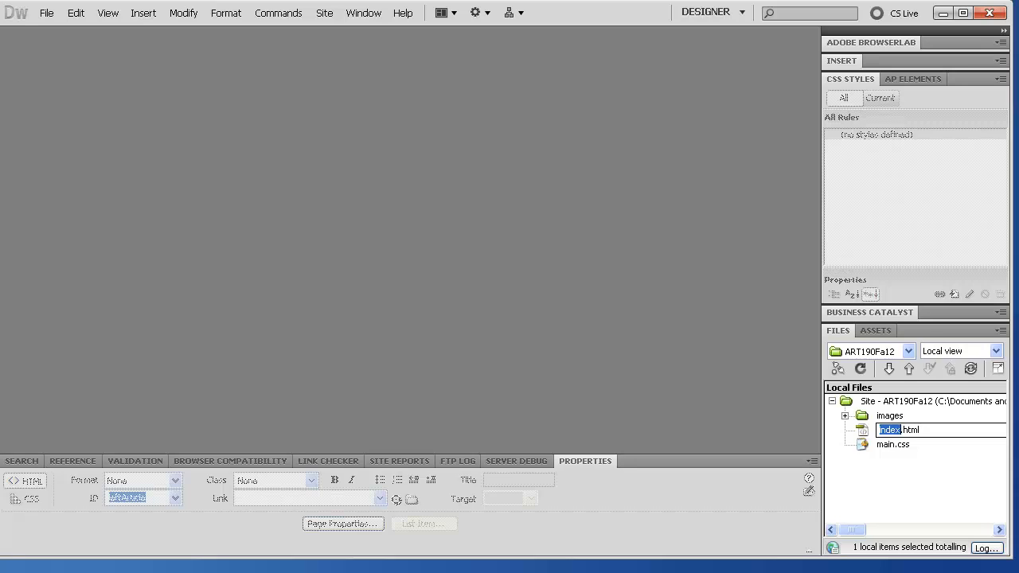
type("layout")
key("Return")
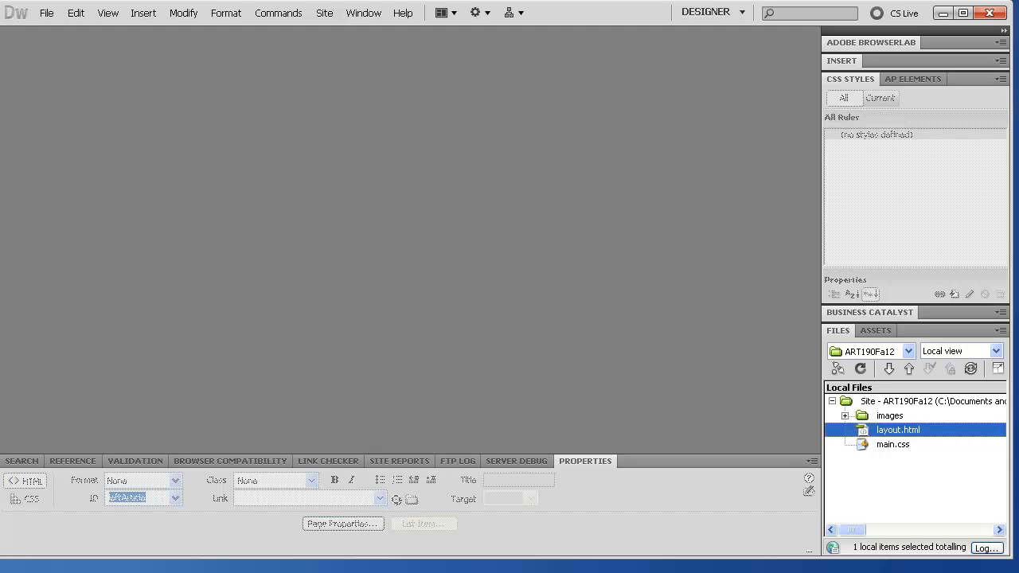
double_click(868, 432)
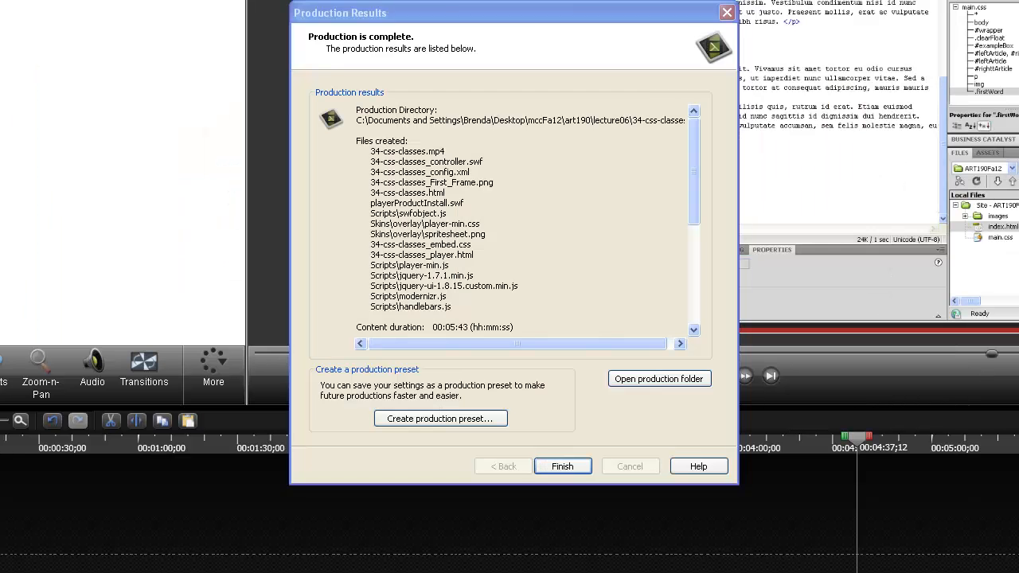
Step: Click Finish in Camtasia's Production Results dialog to get back to Dreamweaver
left_click(560, 528)
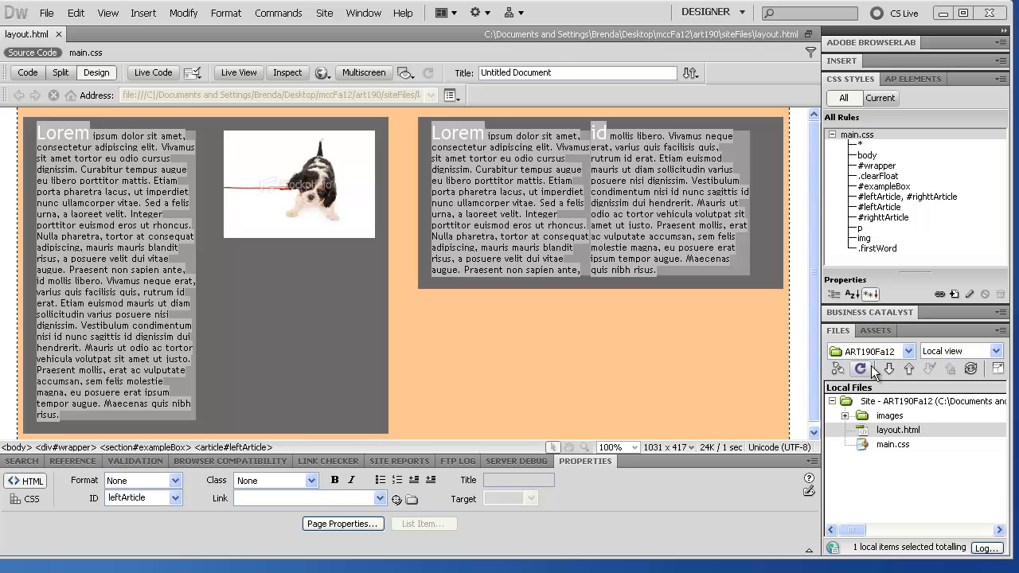
Step: Save the page as the template layout.dwt and update its links
left_click(47, 14)
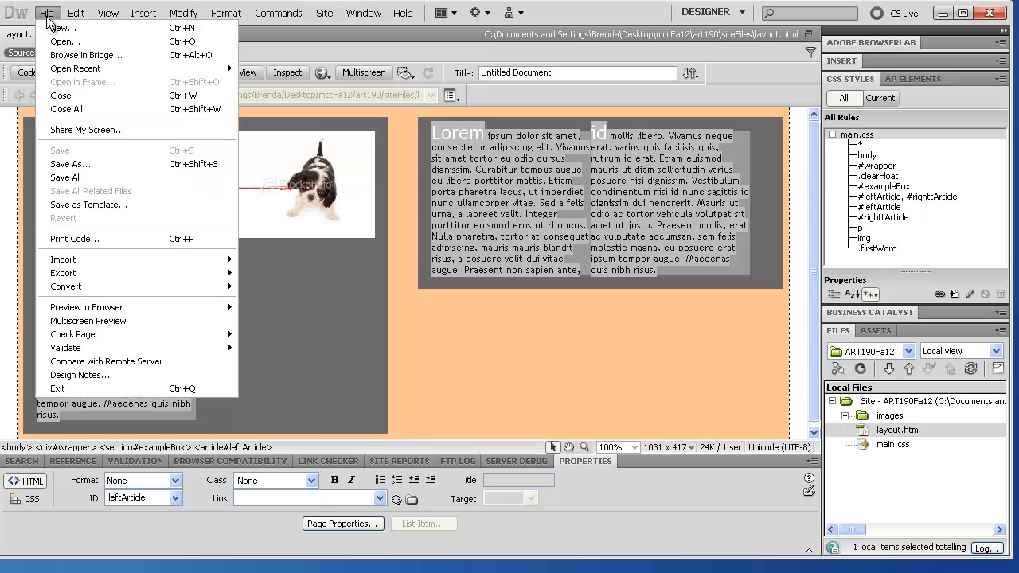
left_click(97, 205)
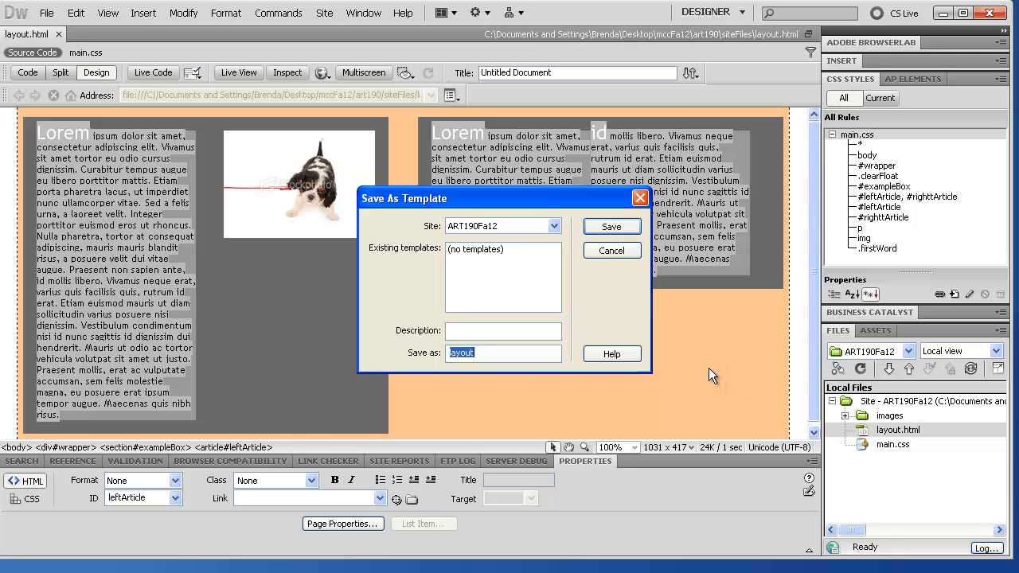
left_click(607, 228)
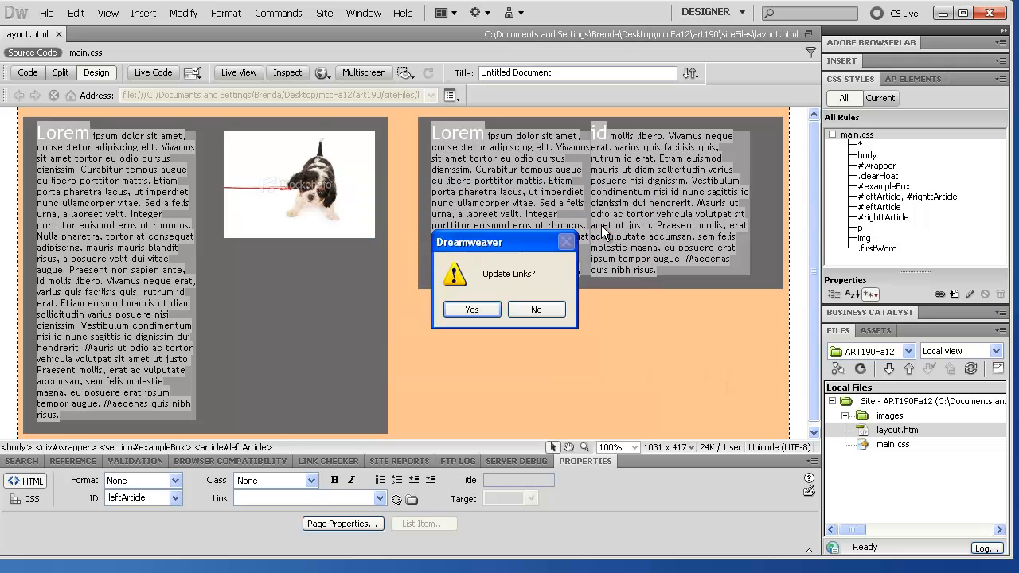
left_click(472, 309)
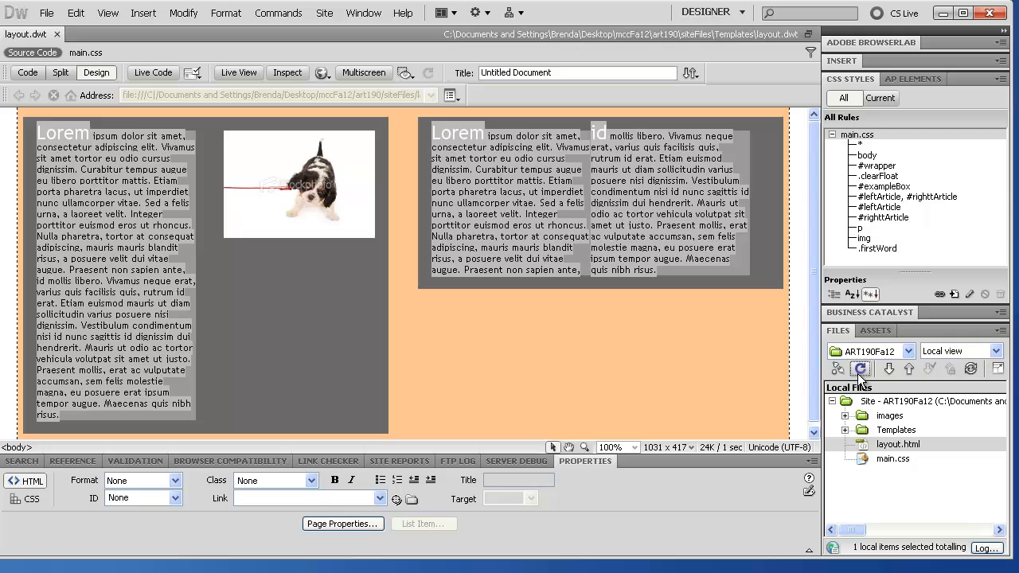
left_click(849, 444)
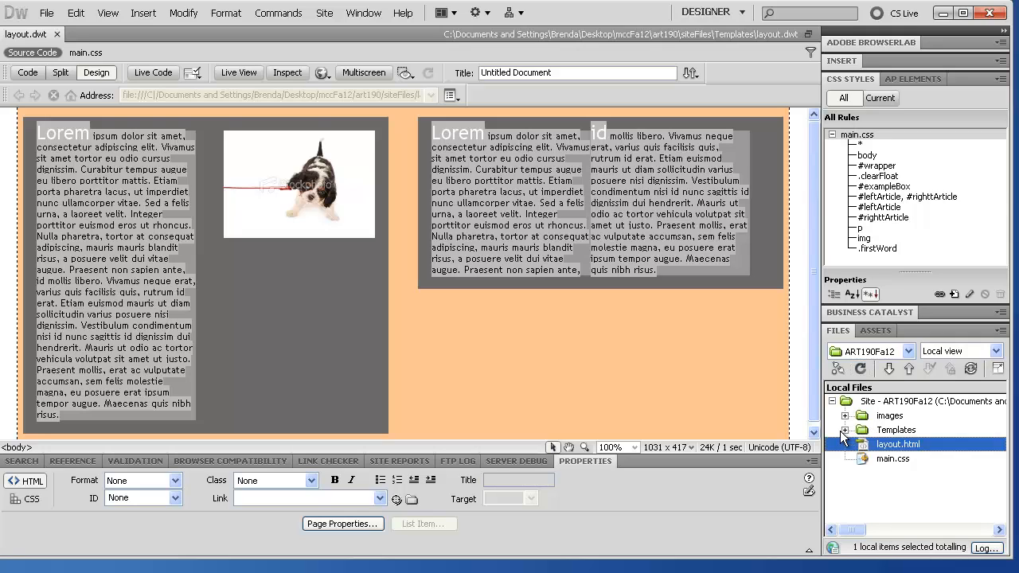
left_click(845, 430)
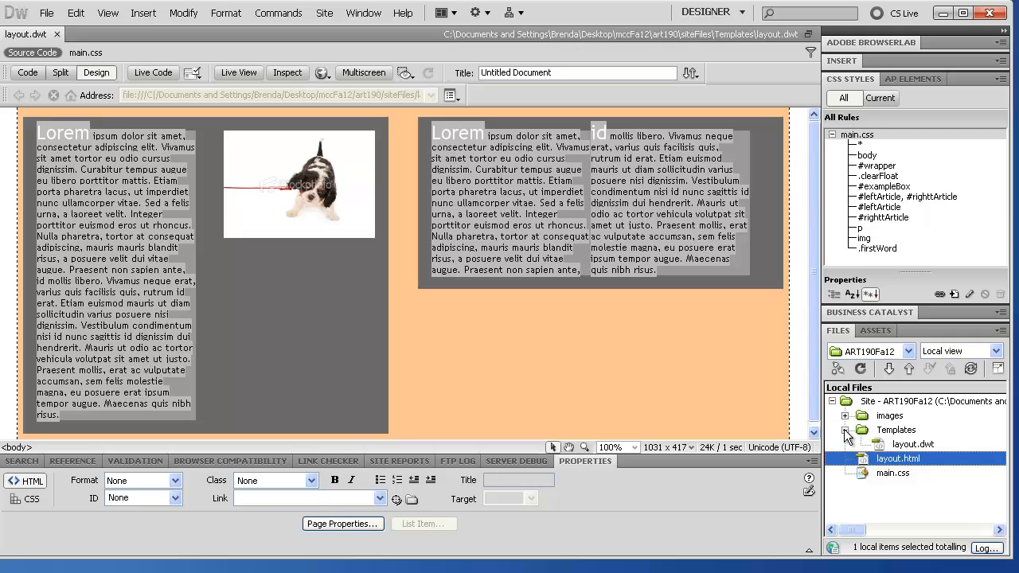
left_click(906, 444)
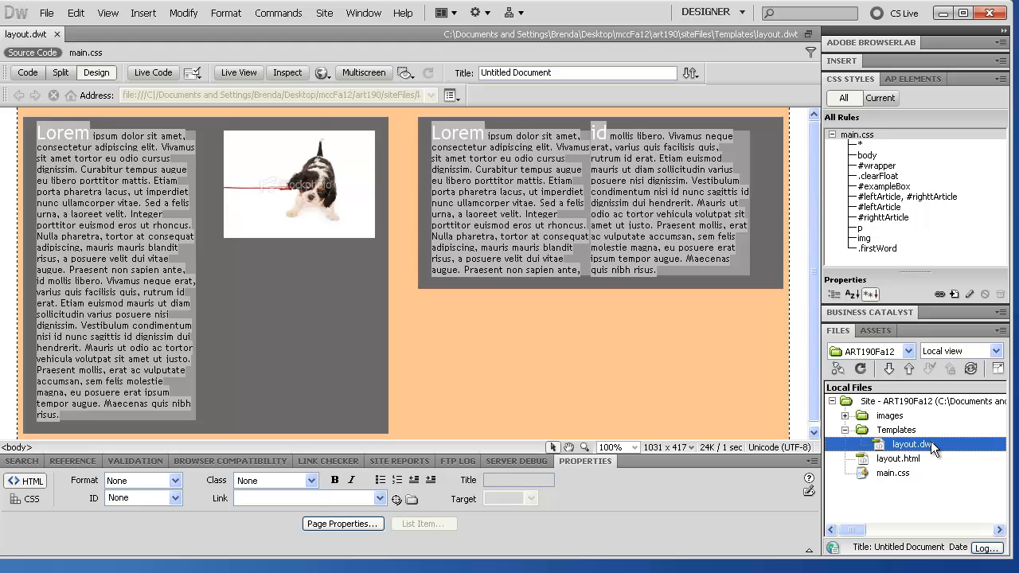
left_click(845, 430)
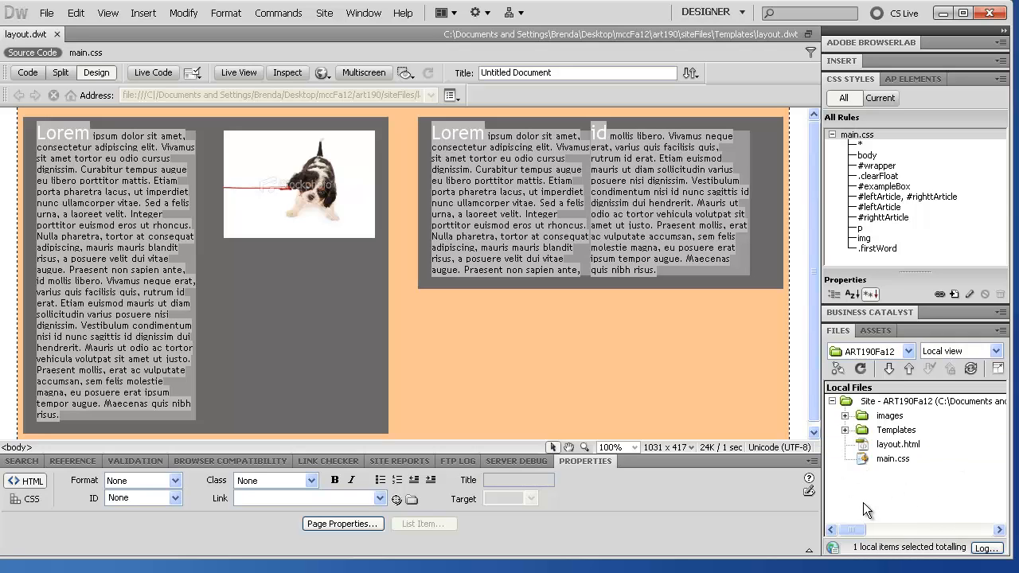
Step: Close layout.dwt, accepting the warning that it has no editable regions
left_click(873, 445)
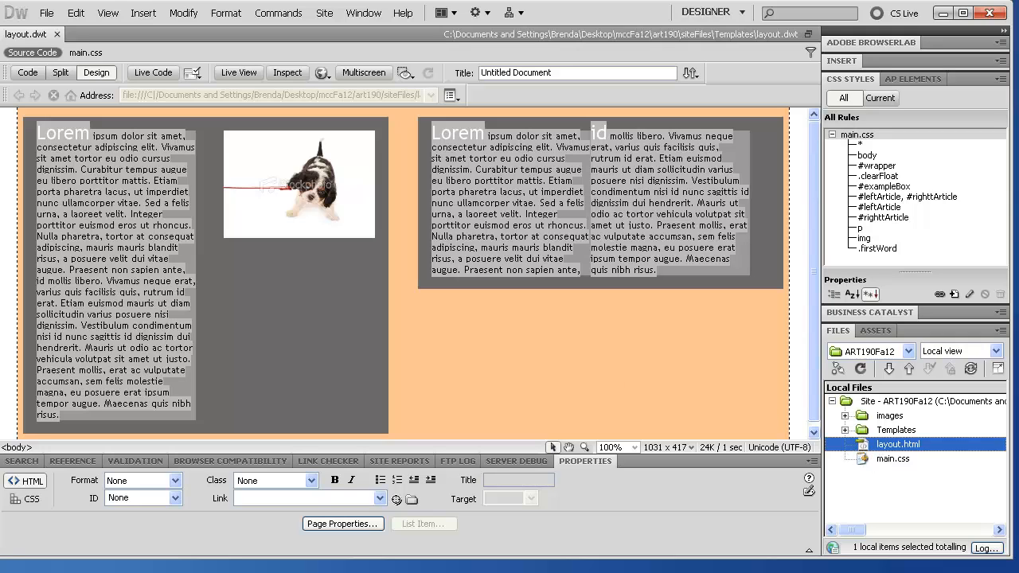
left_click(255, 297)
left_click(57, 34)
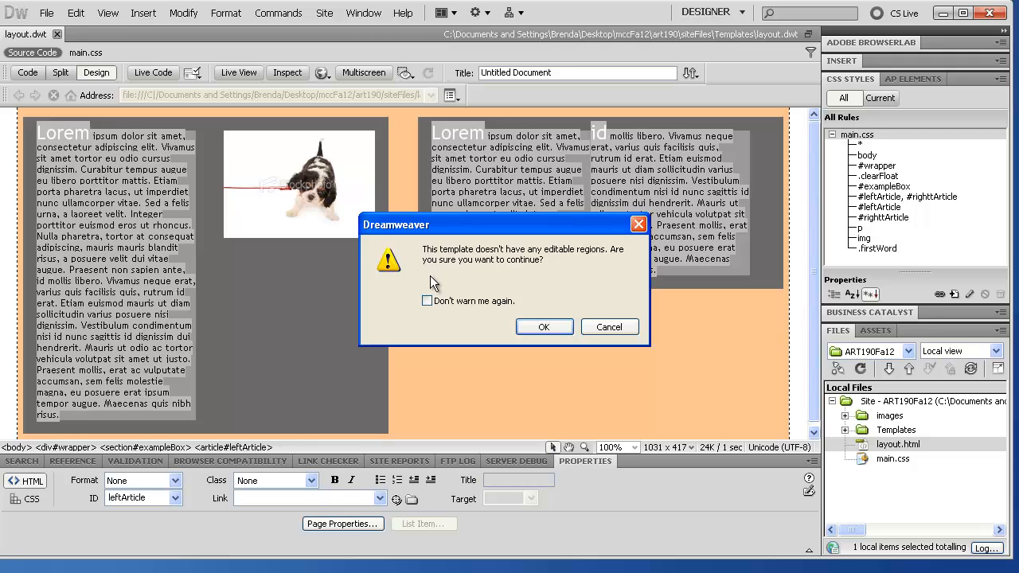
left_click(542, 328)
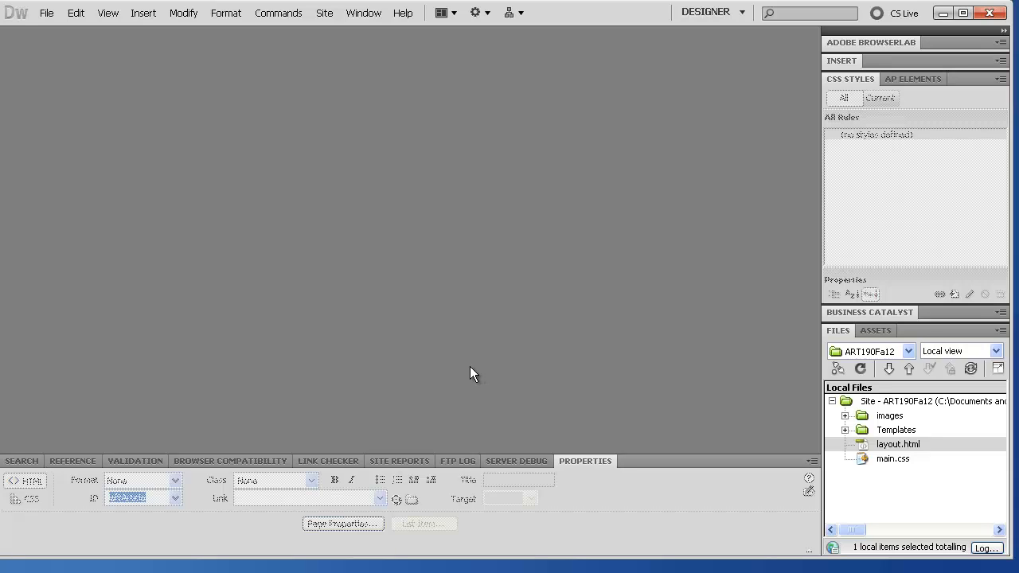
Step: Create Untitled-1 from the ART190Fa12 site's layout template via Page from Template
left_click(47, 13)
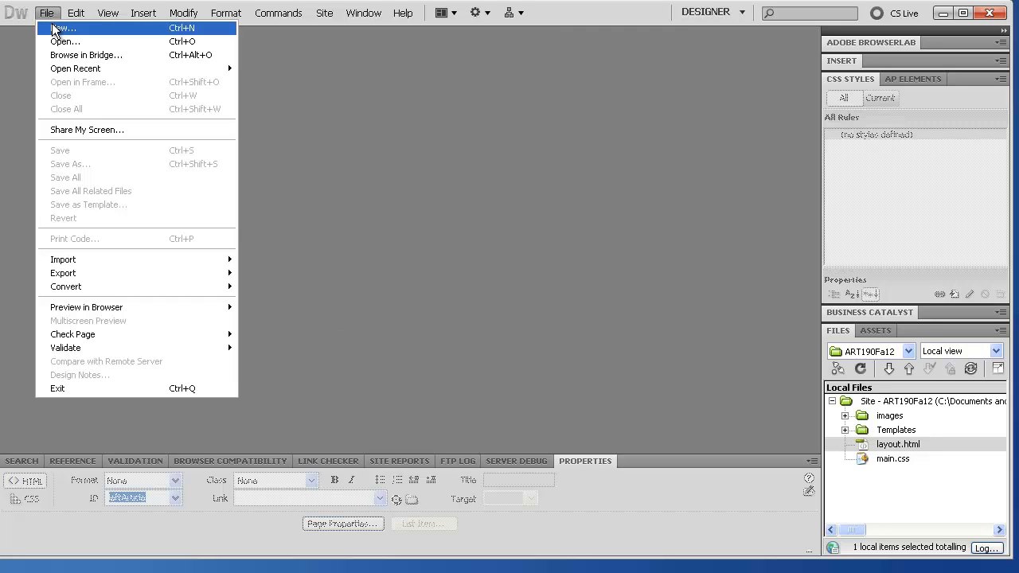
left_click(55, 29)
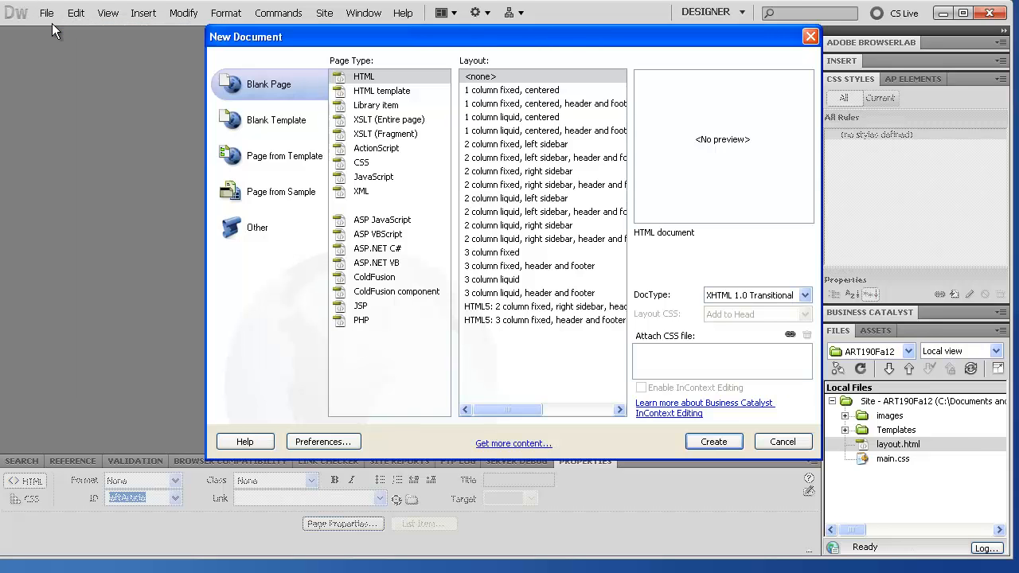
left_click(267, 160)
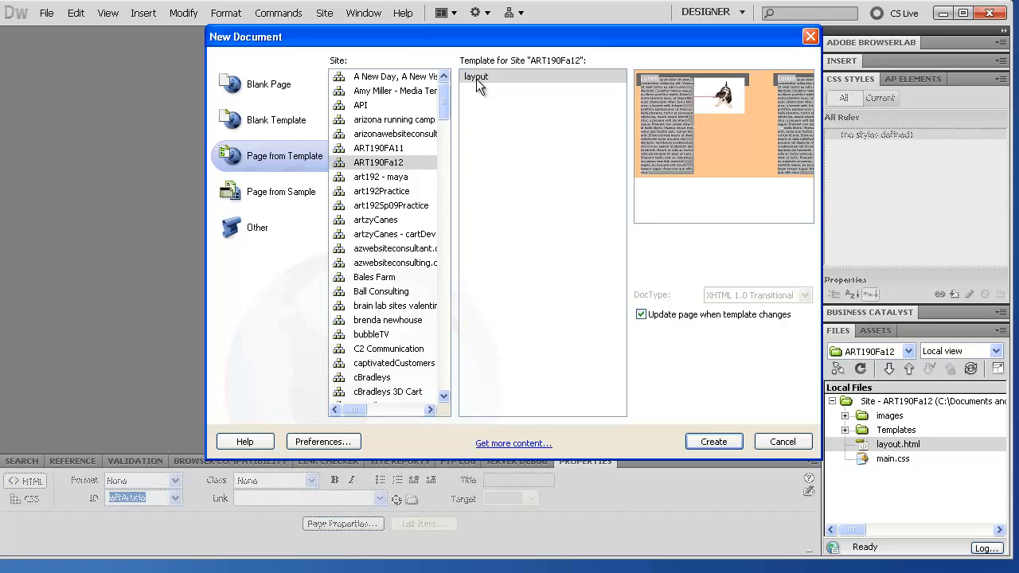
left_click(714, 442)
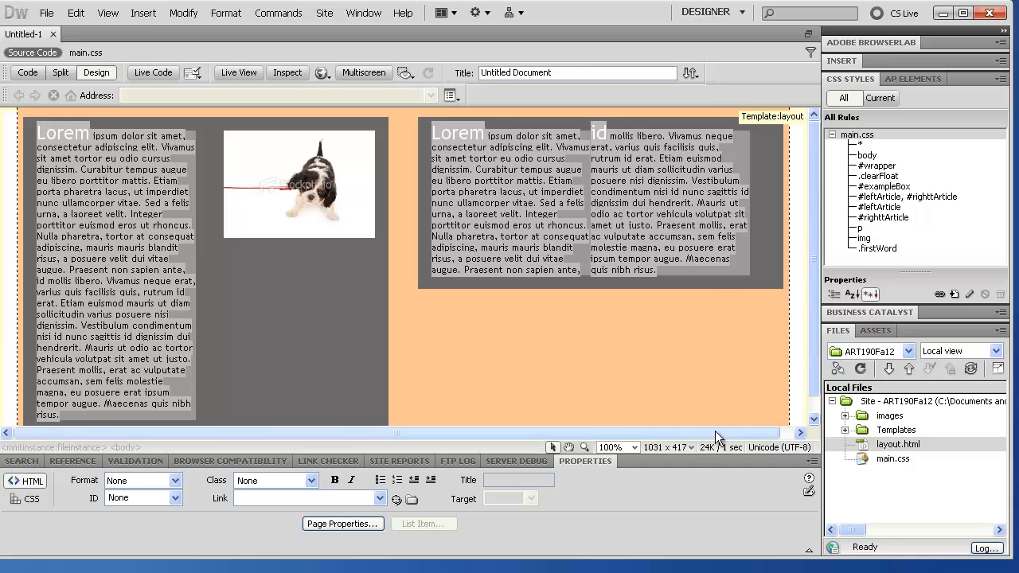
Step: Get the Save As dialog for Untitled-1, opening in the siteFiles folder
left_click_drag(715, 430, 730, 431)
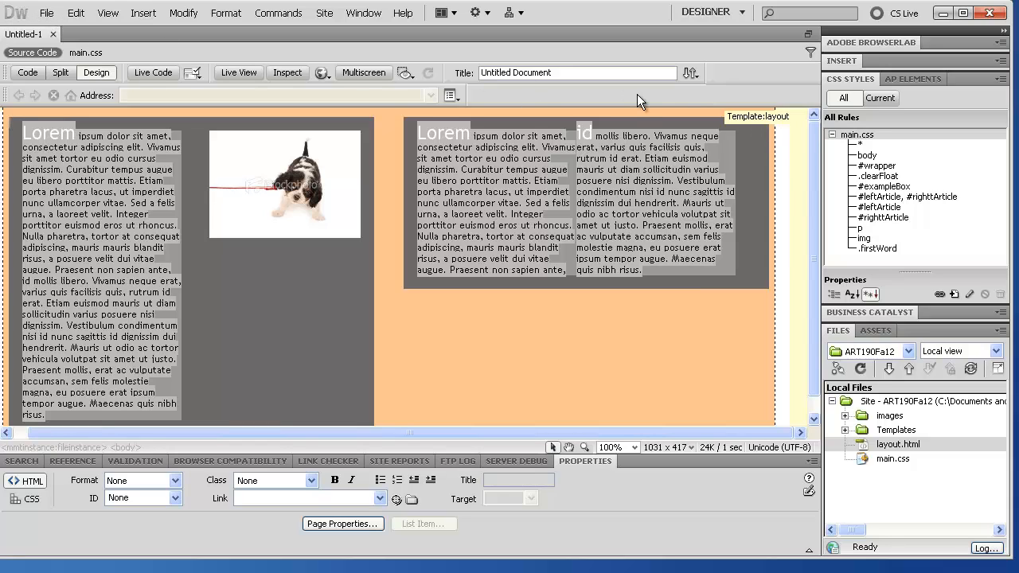
left_click(908, 445)
left_click(47, 16)
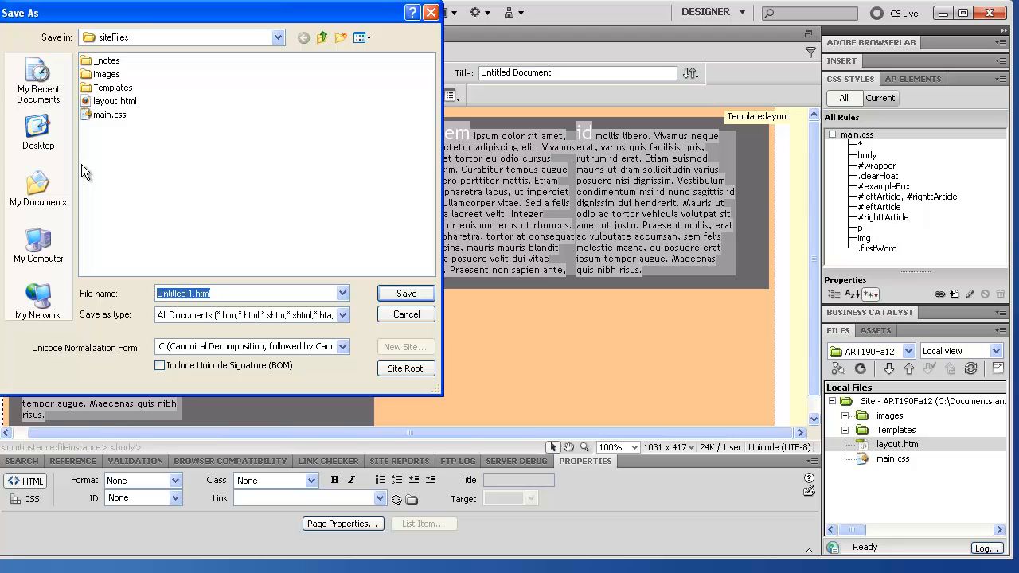
Step: Save Untitled-1 as index.html in siteFiles and select it in the site files
left_click(408, 311)
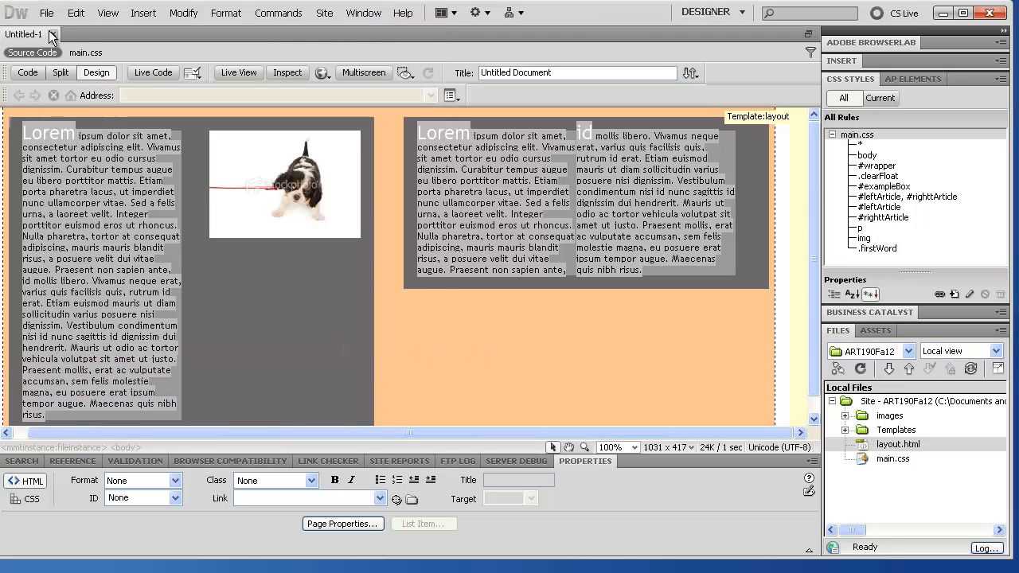
left_click(46, 14)
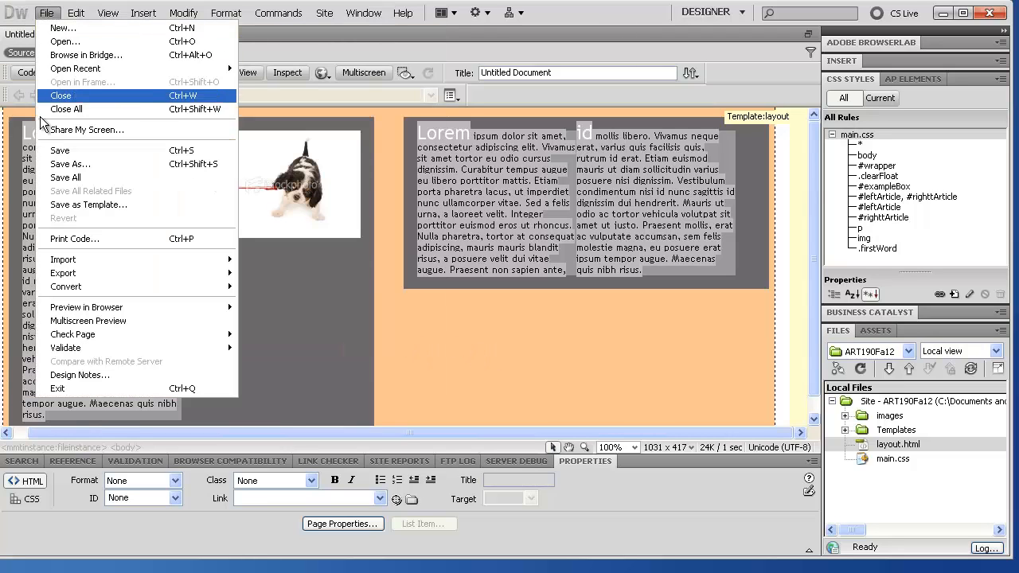
left_click(57, 155)
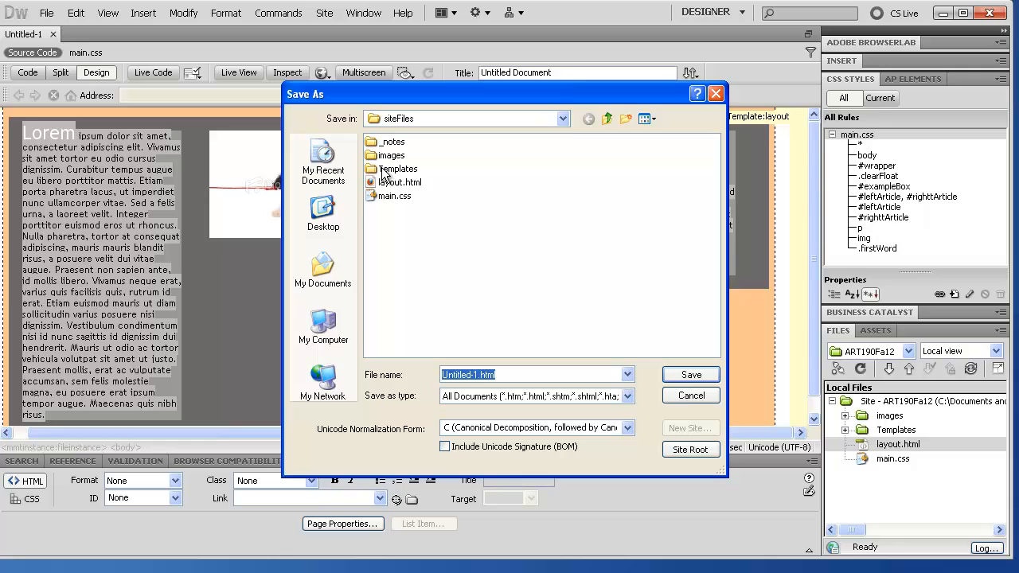
left_click_drag(381, 101, 344, 205)
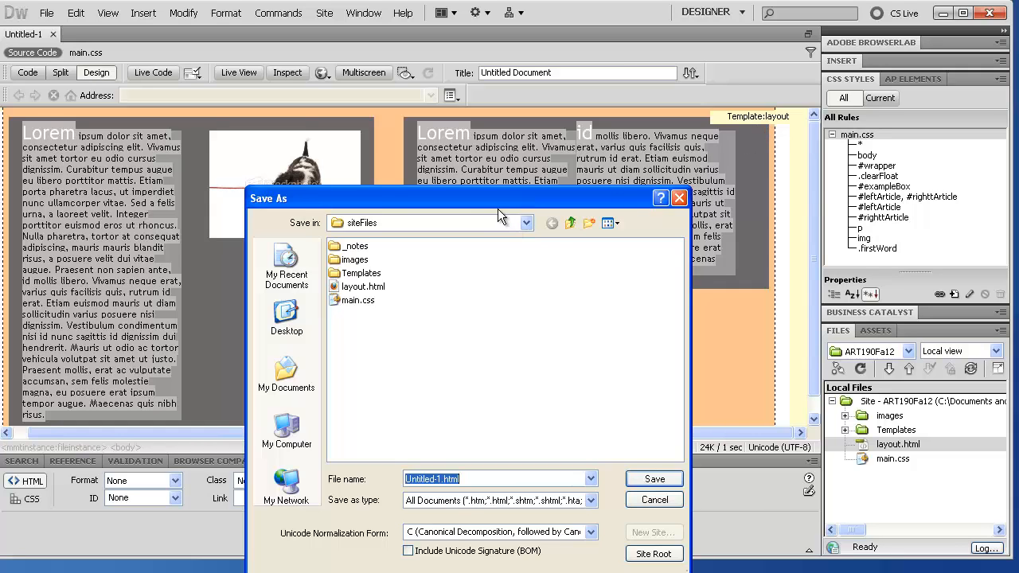
left_click_drag(487, 198, 477, 125)
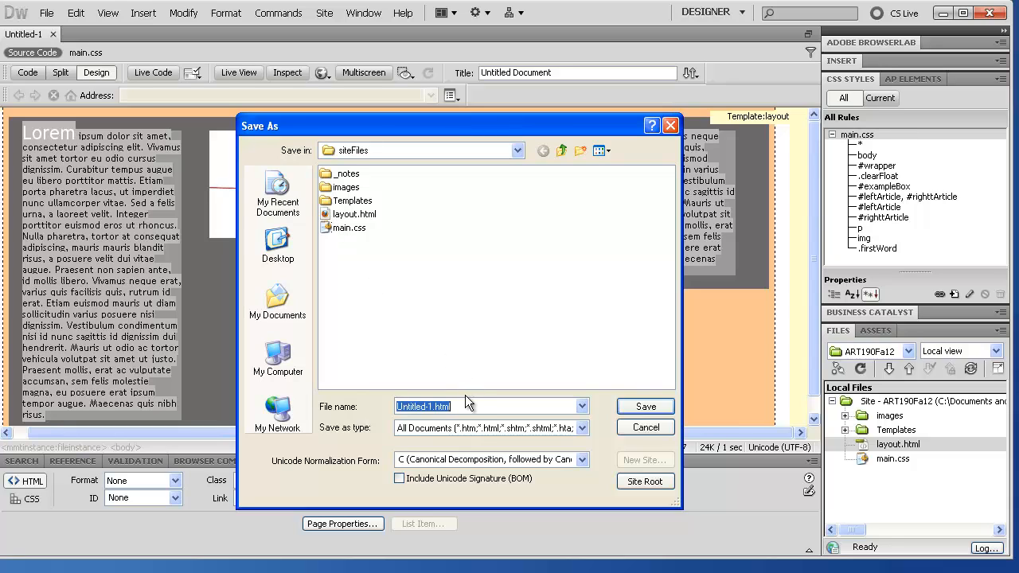
left_click(431, 406)
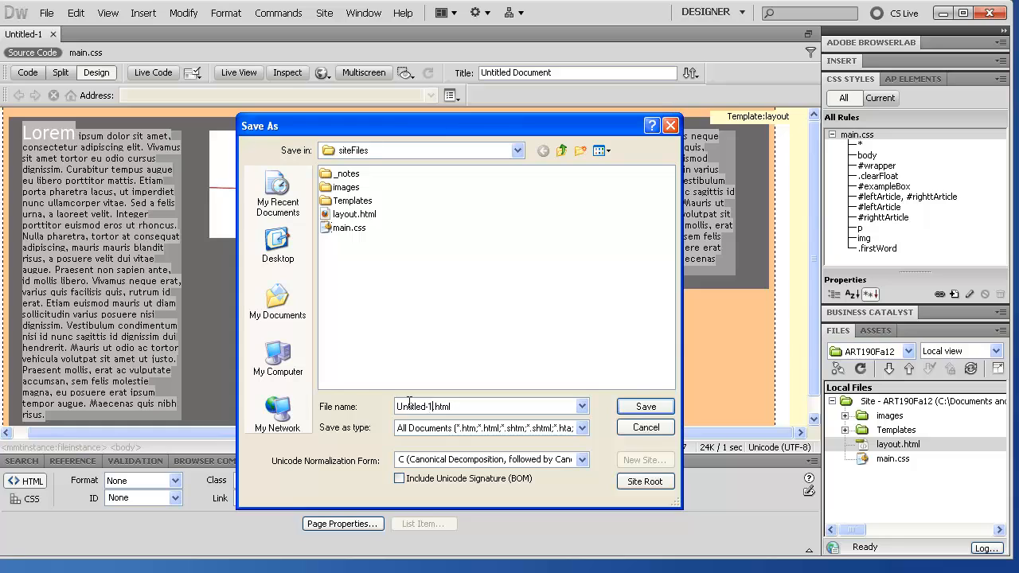
key("shift+Home")
type("index")
key("Return")
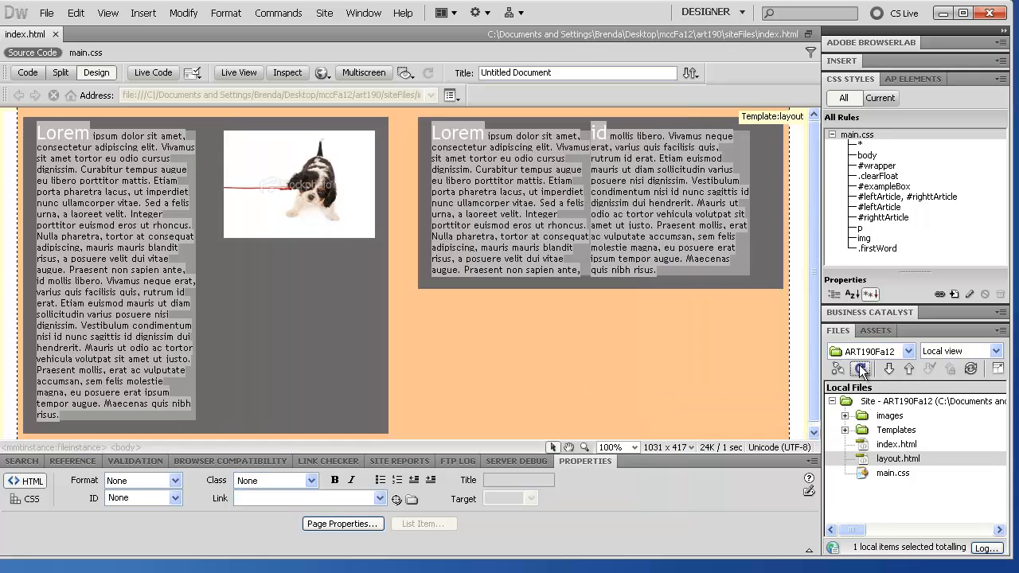
left_click(883, 444)
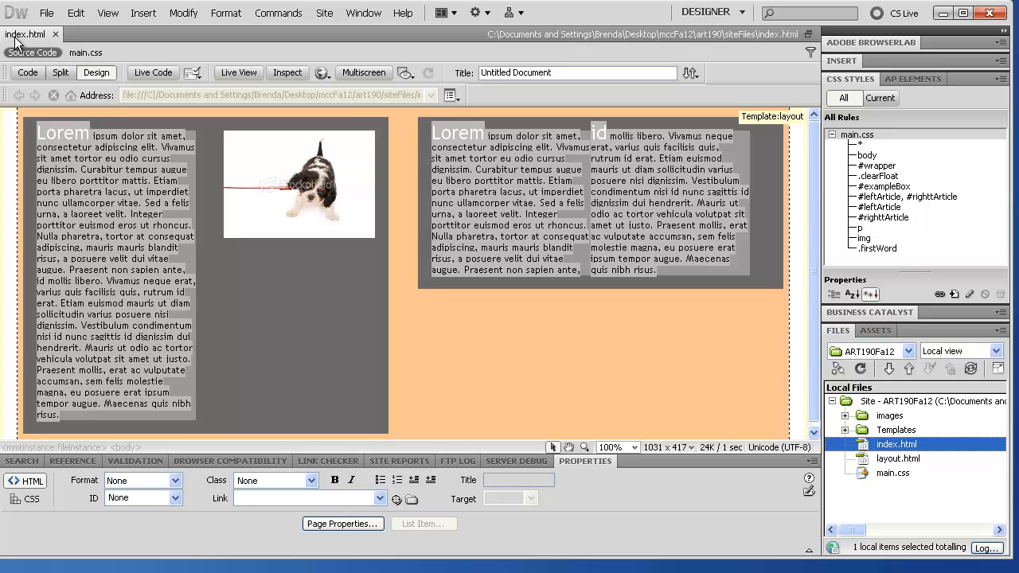
left_click_drag(16, 38, 933, 432)
Step: Delete layout.html from the site, refresh the file list, and expand Templates to show layout.dwt
left_click(885, 458)
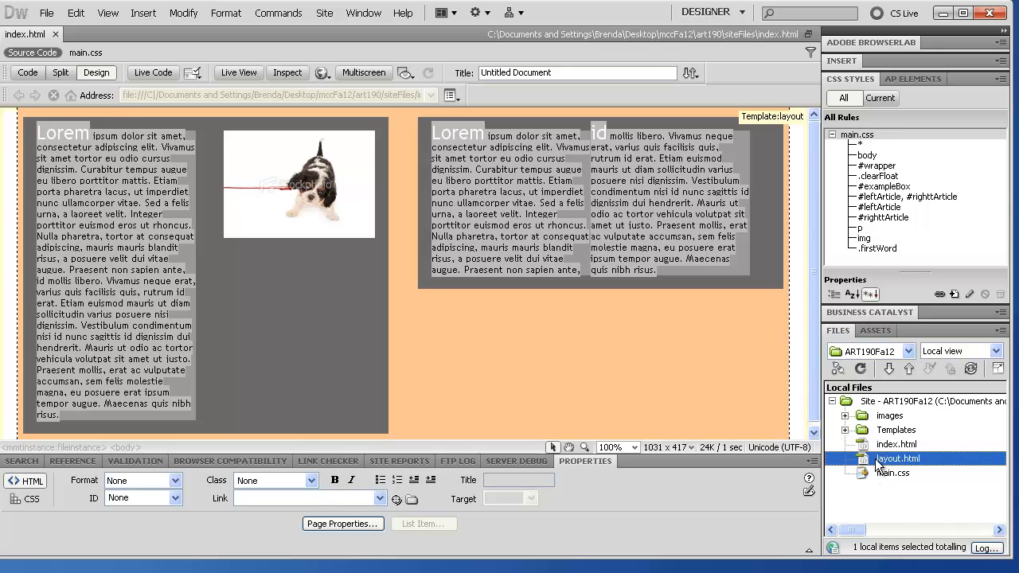
right_click(879, 465)
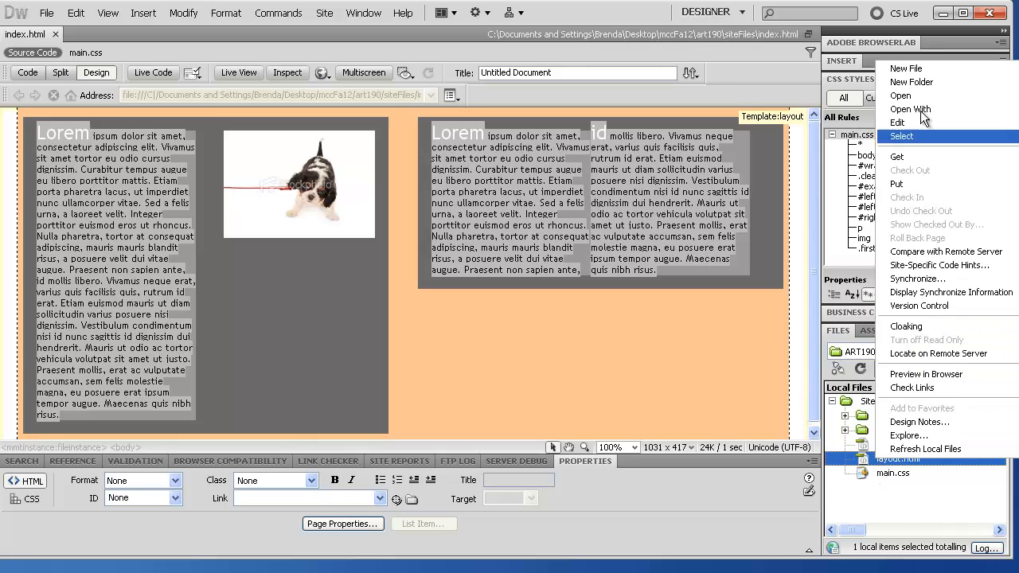
key("Delete")
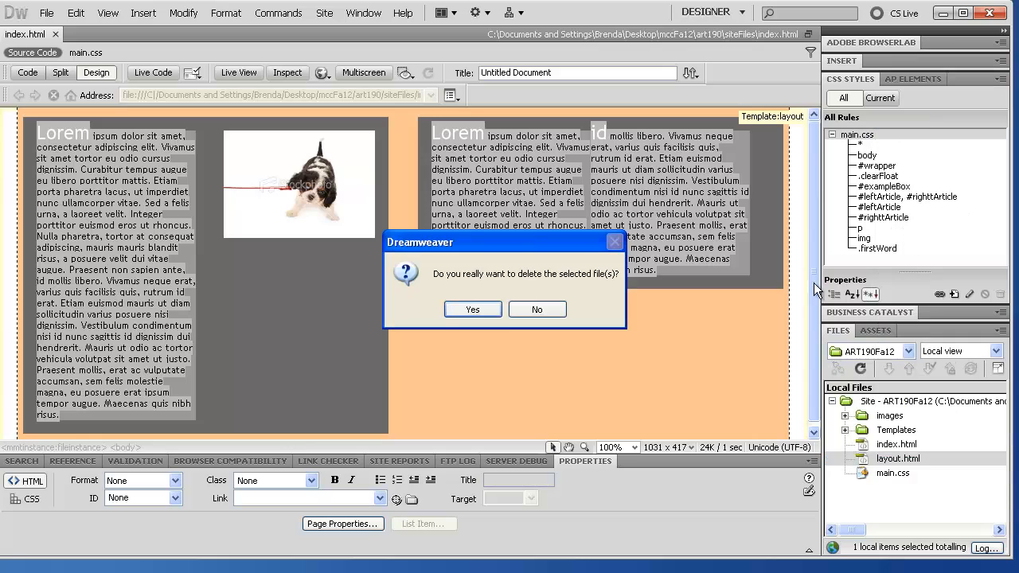
left_click(469, 308)
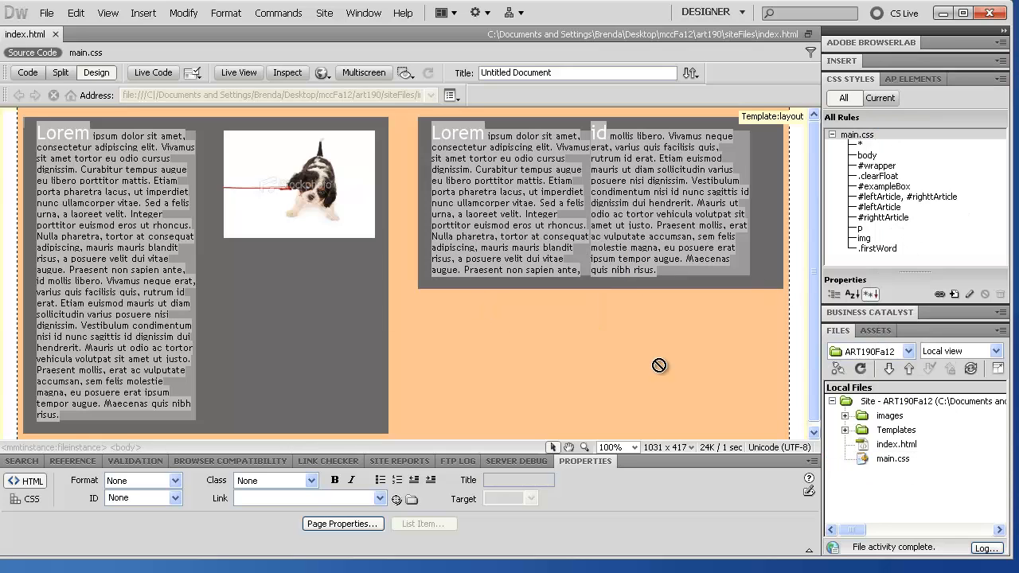
left_click(864, 370)
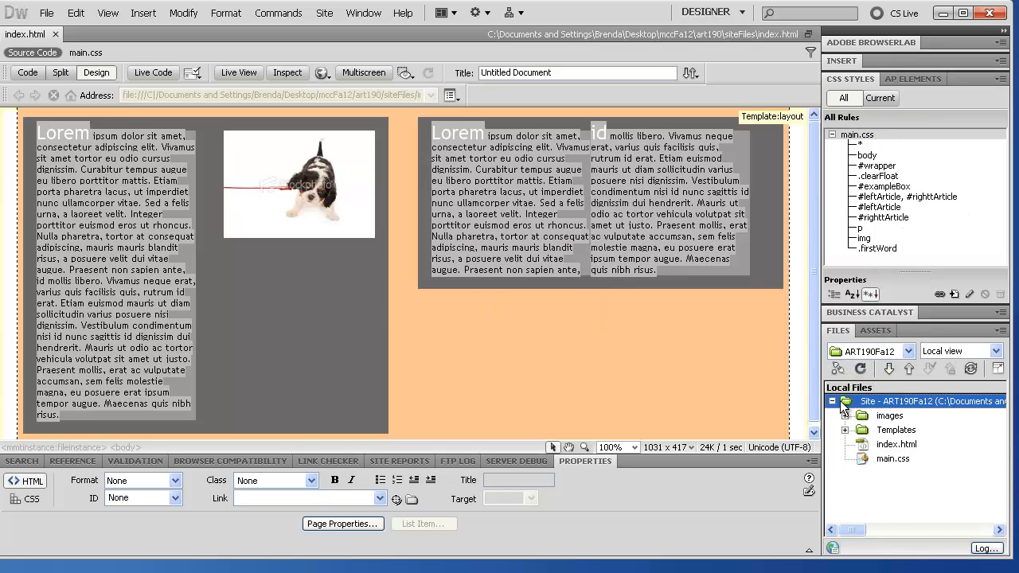
left_click(845, 430)
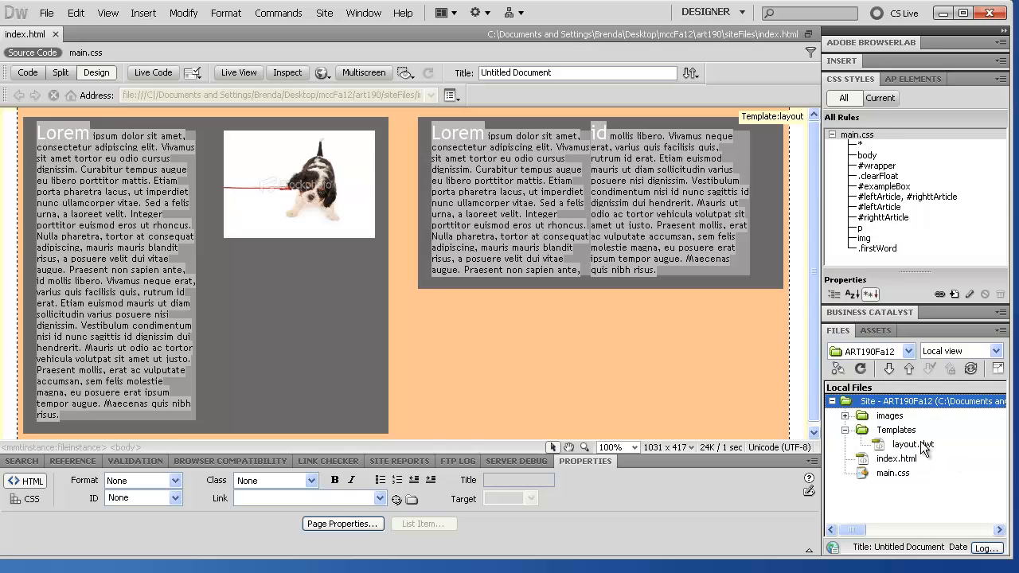
Step: Close the index.html document, then open Templates/layout.dwt from the Files panel
left_click(845, 430)
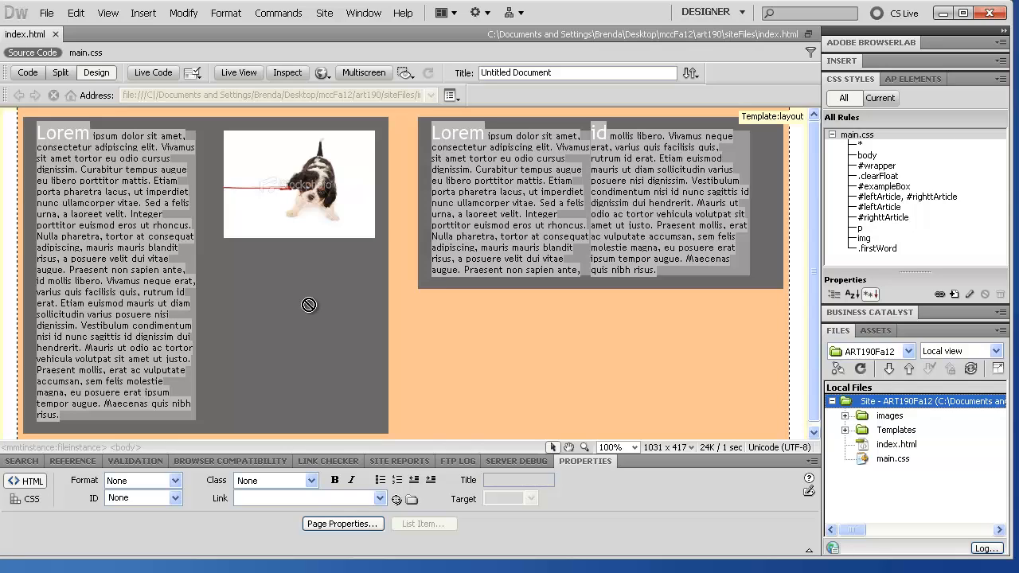
left_click(183, 199)
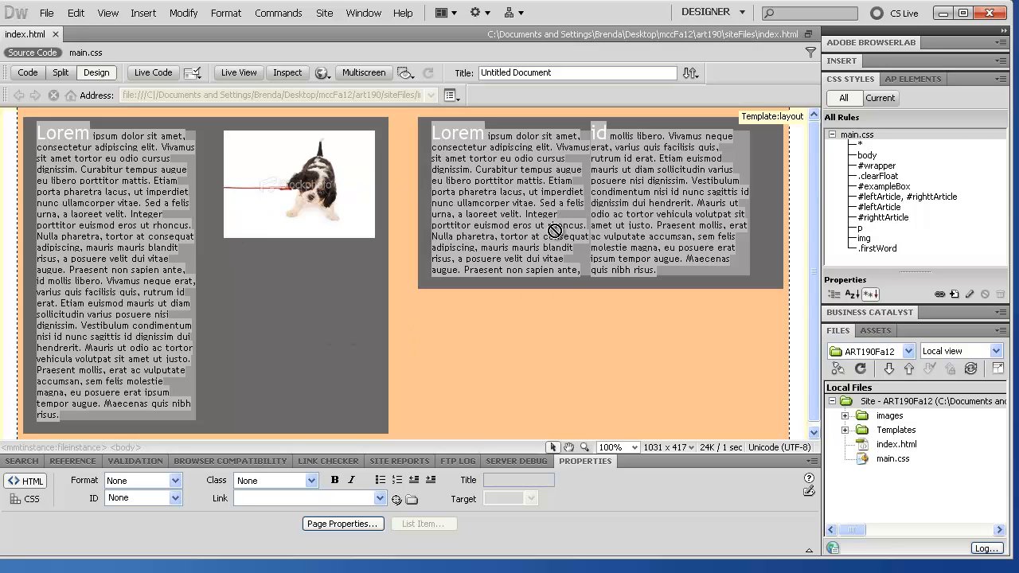
left_click(55, 33)
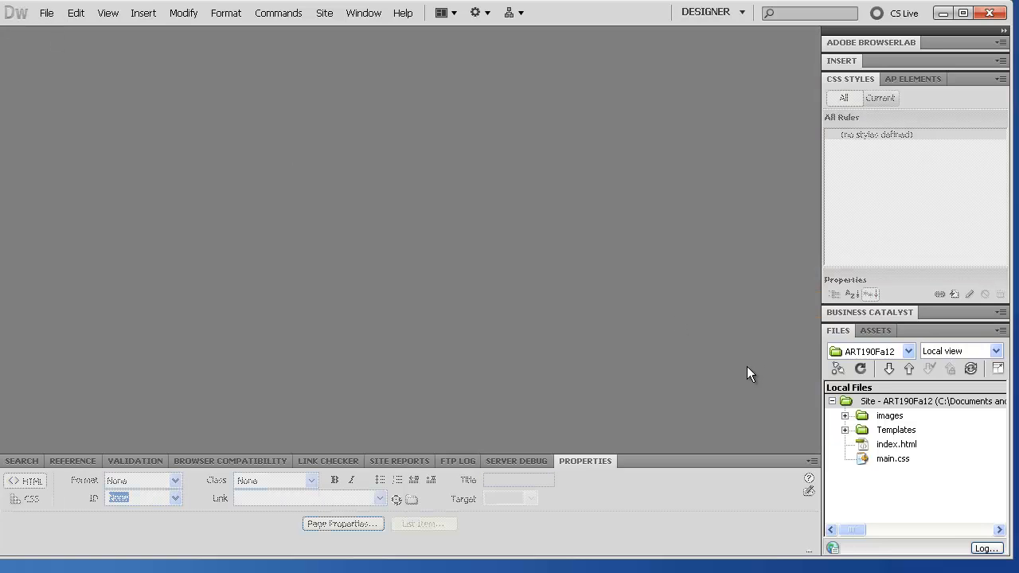
left_click(845, 430)
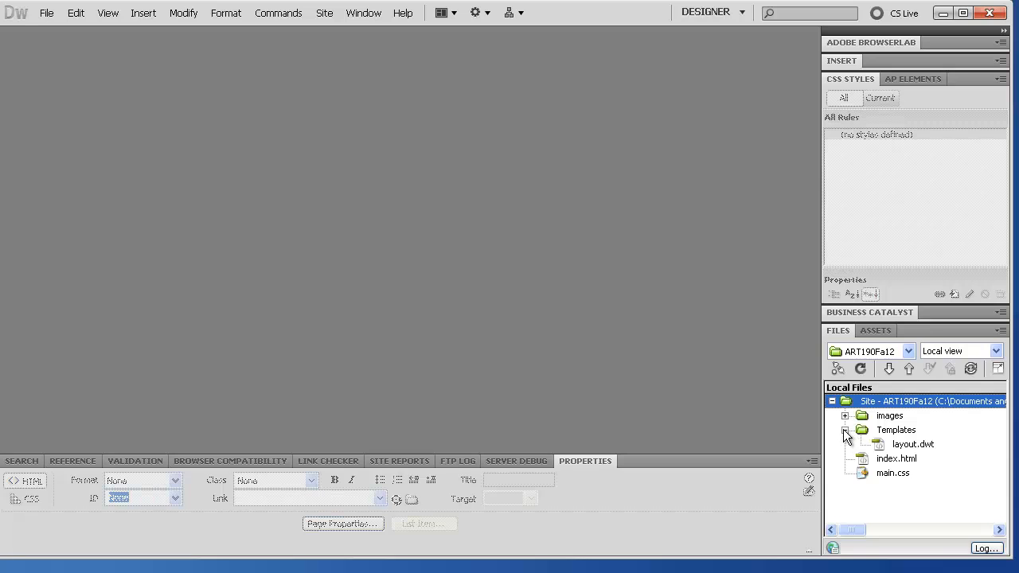
left_click(884, 446)
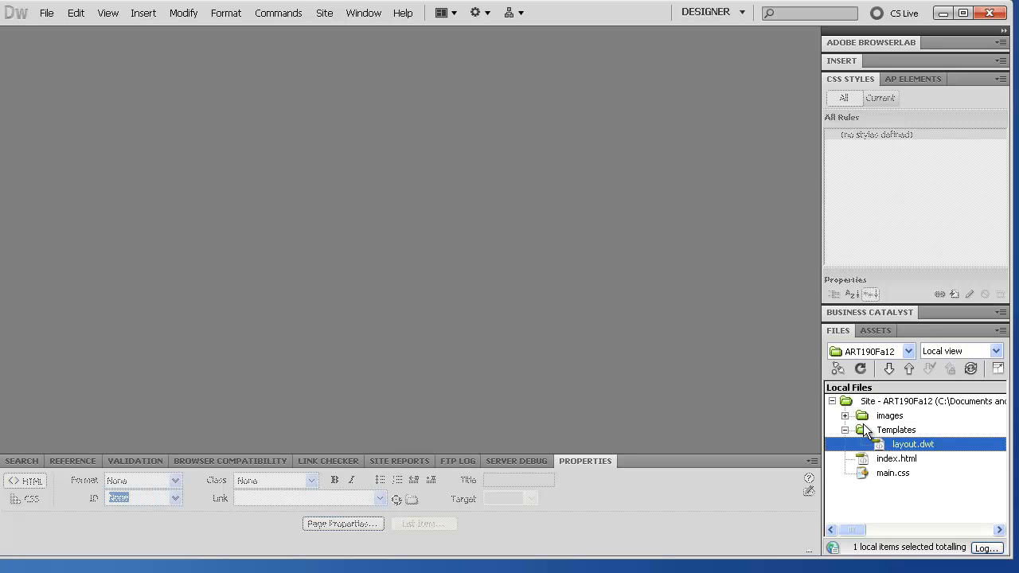
double_click(887, 444)
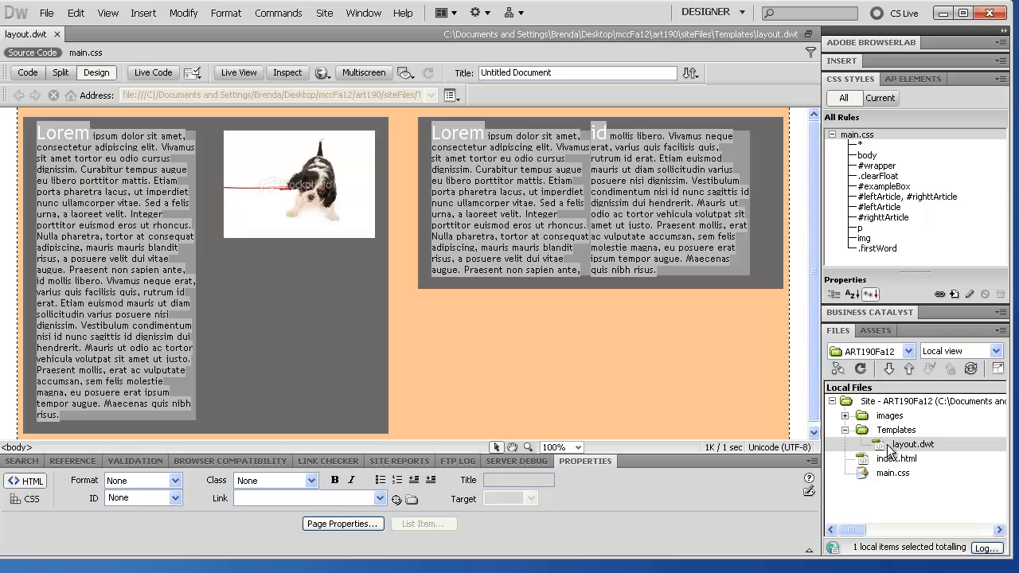
Step: In Design view, select <article#leftArticle> and then <section#exampleBox> from the tag selector to see their extents
left_click(444, 158)
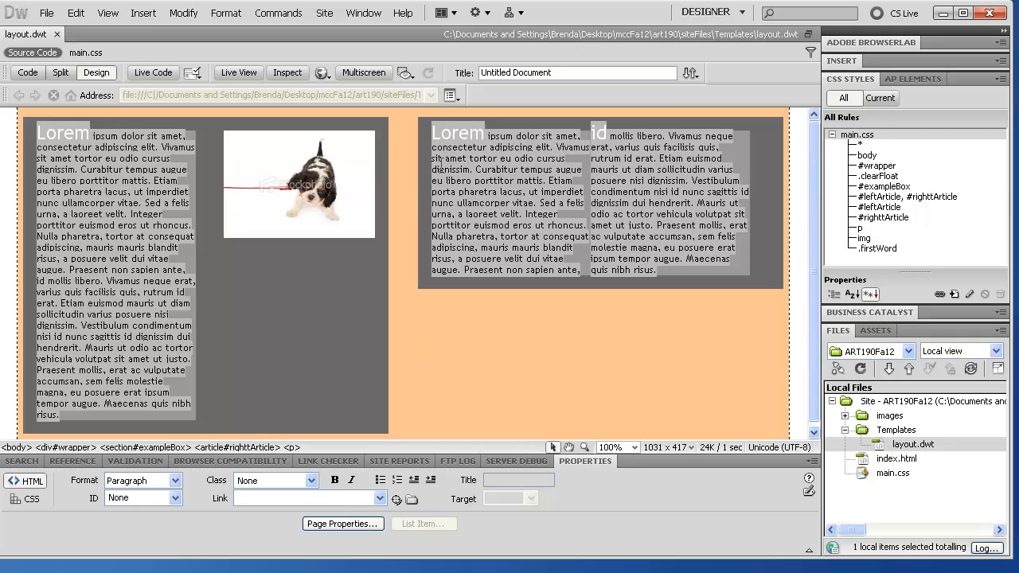
left_click(219, 280)
left_click(237, 447)
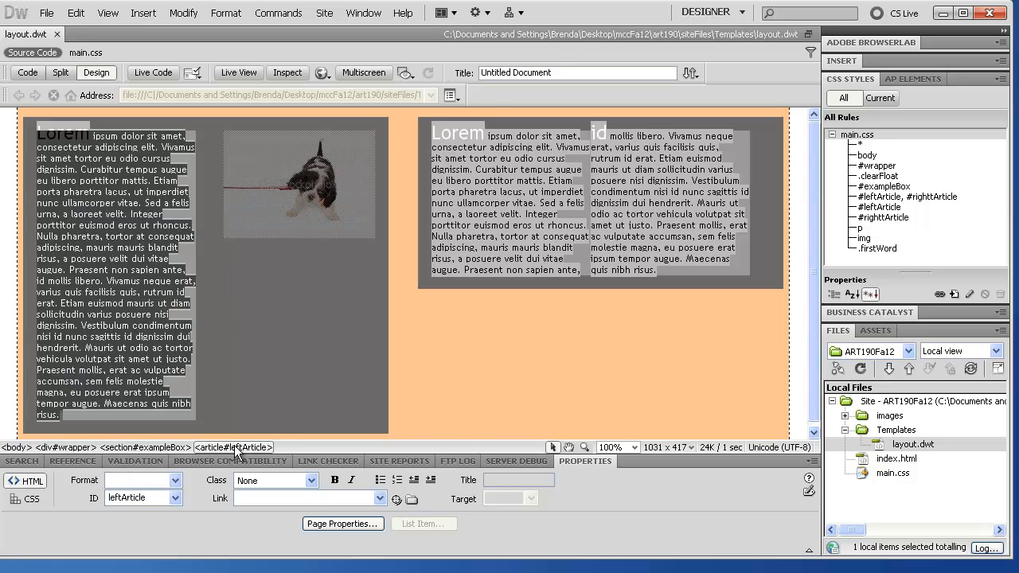
left_click(162, 447)
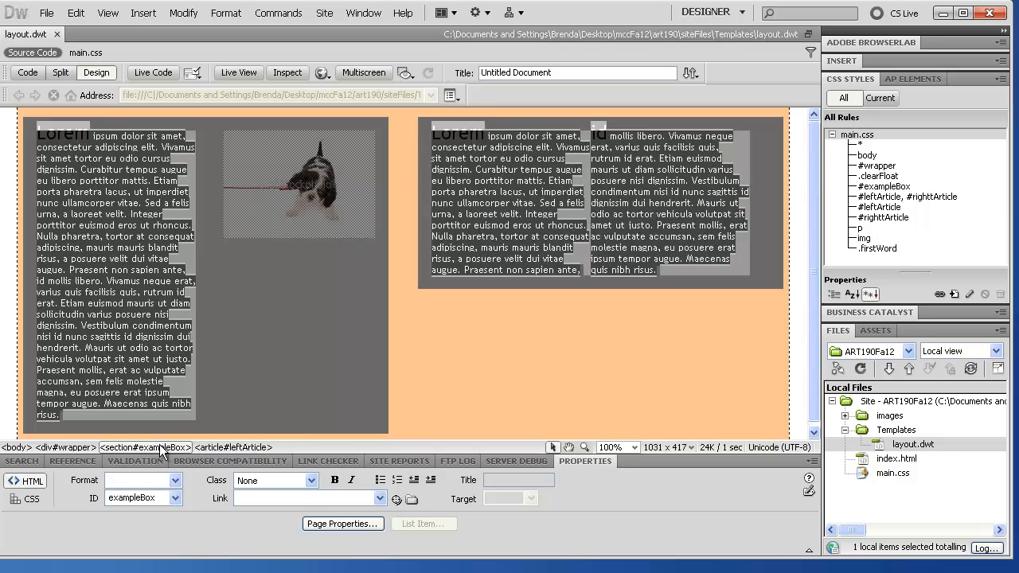
left_click(124, 314)
Step: In Code view, highlight the leftArticle and exampleBox source code through the tag selector
left_click(25, 74)
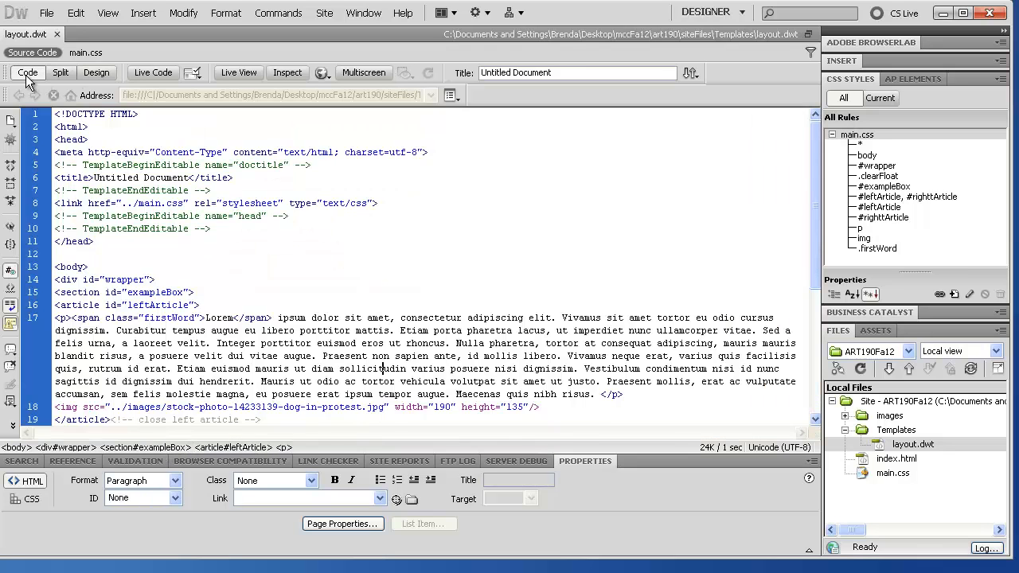
scroll(322, 310, "down", 4)
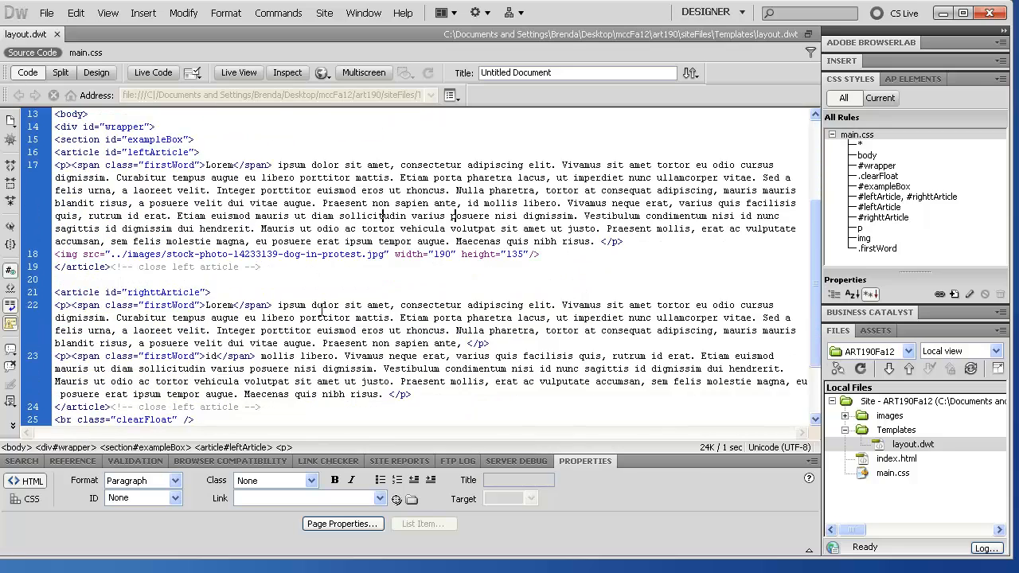
double_click(241, 216)
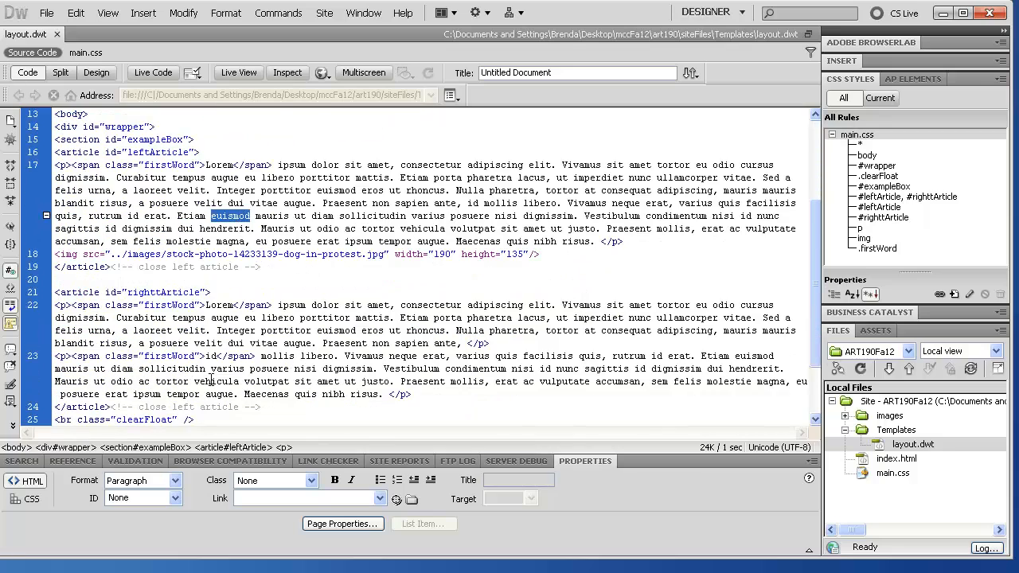
left_click(226, 450)
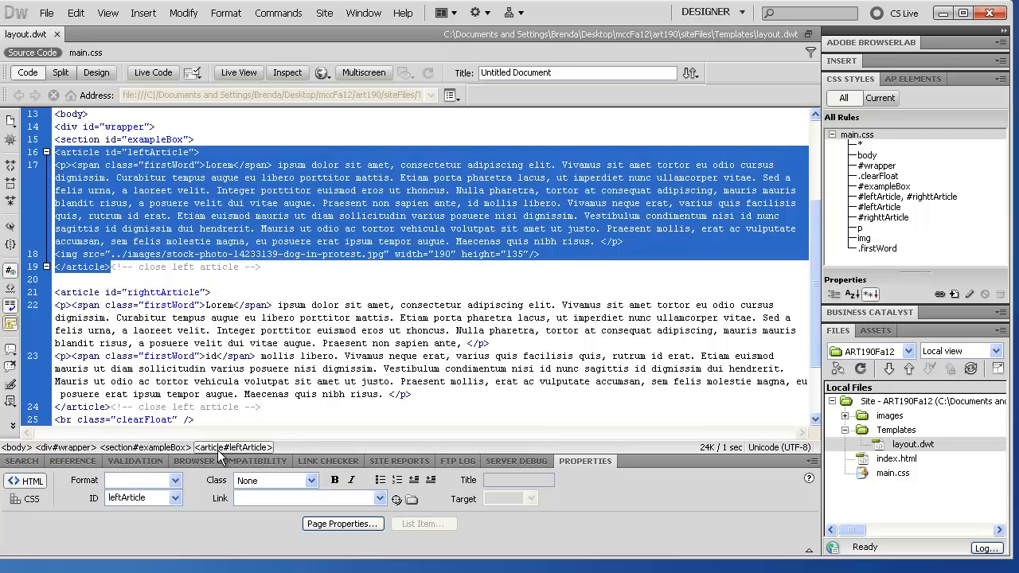
left_click(169, 448)
scroll(206, 312, "down", 2)
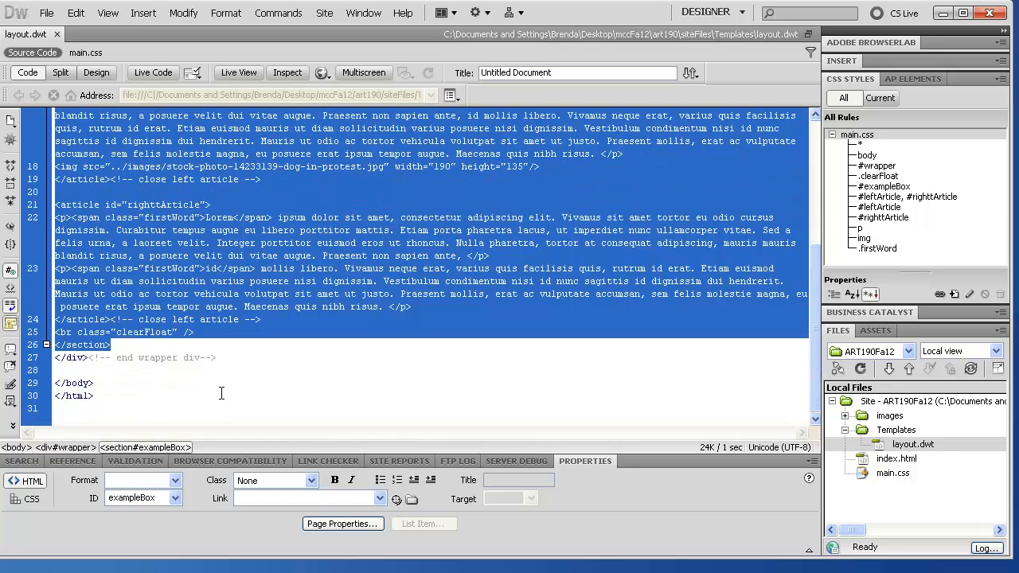
scroll(222, 393, "up", 4)
left_click(120, 283)
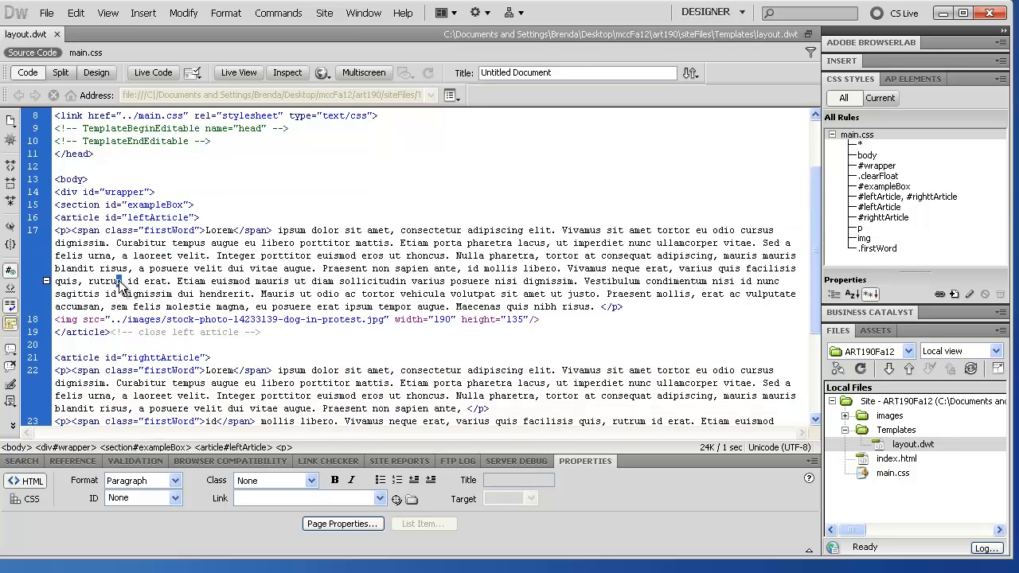
left_click(232, 447)
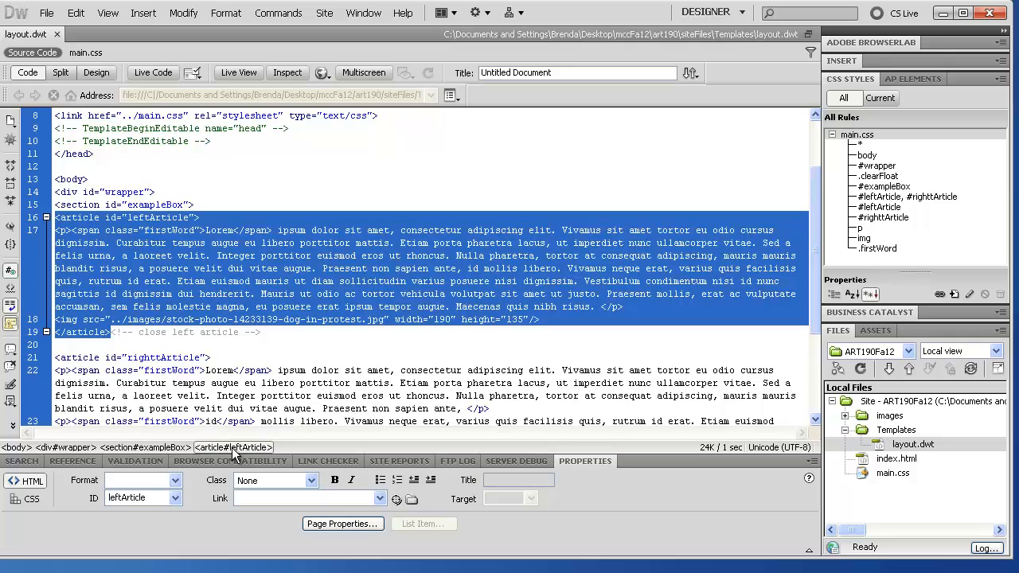
Step: Back in Design view, select the whole <article#leftArticle> element via the tag selector
left_click(98, 73)
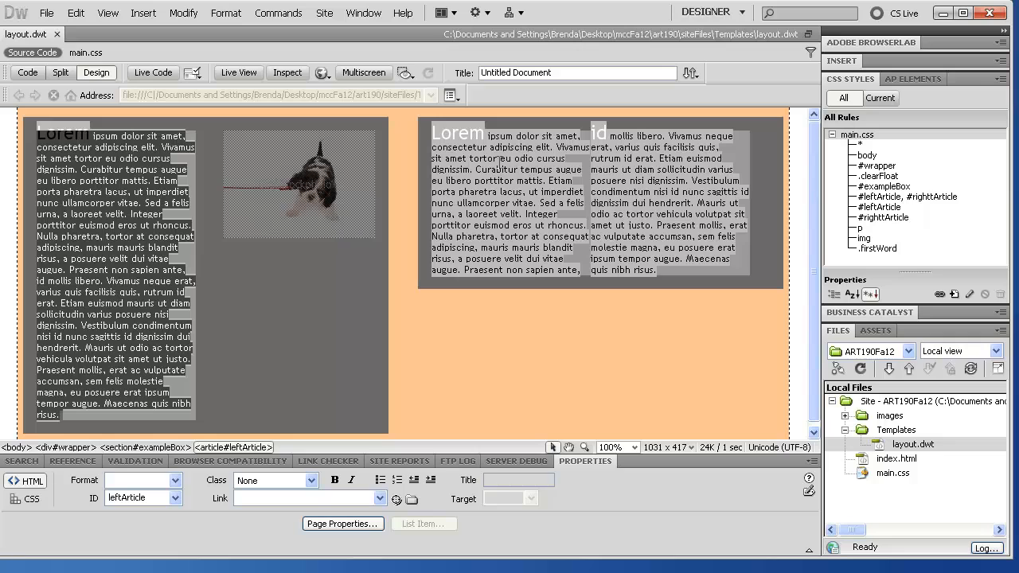
left_click(65, 447)
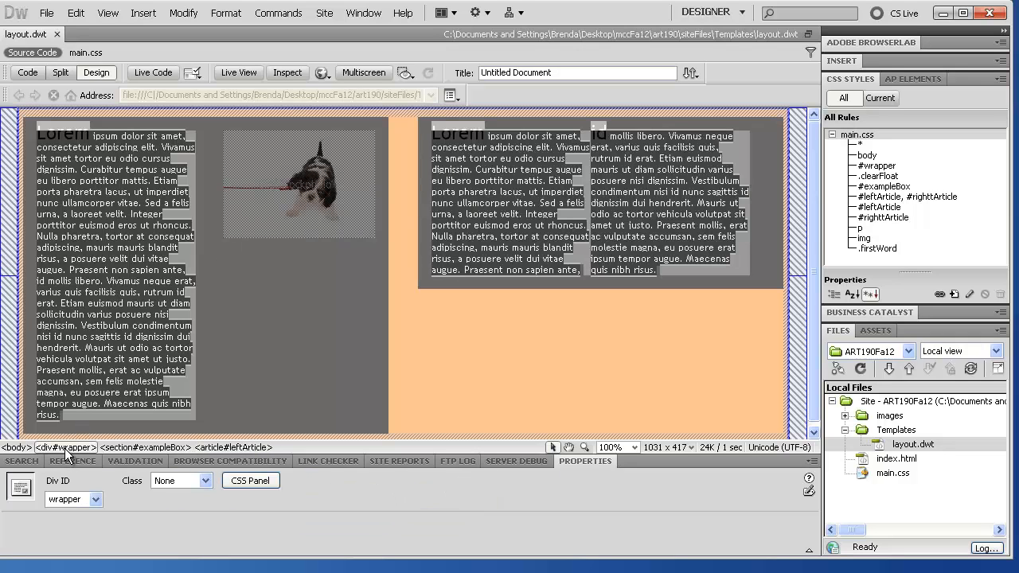
left_click(148, 447)
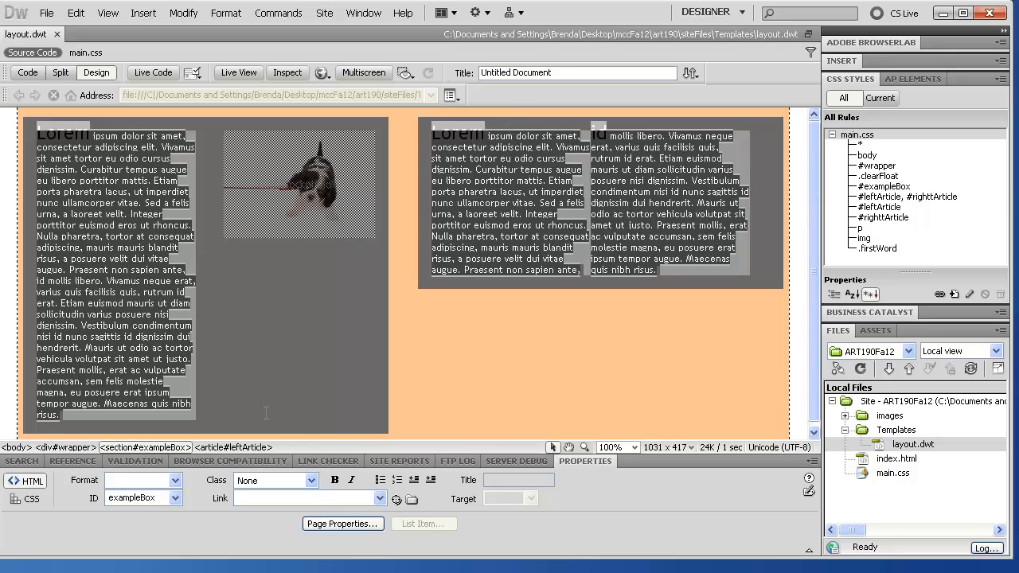
left_click(220, 449)
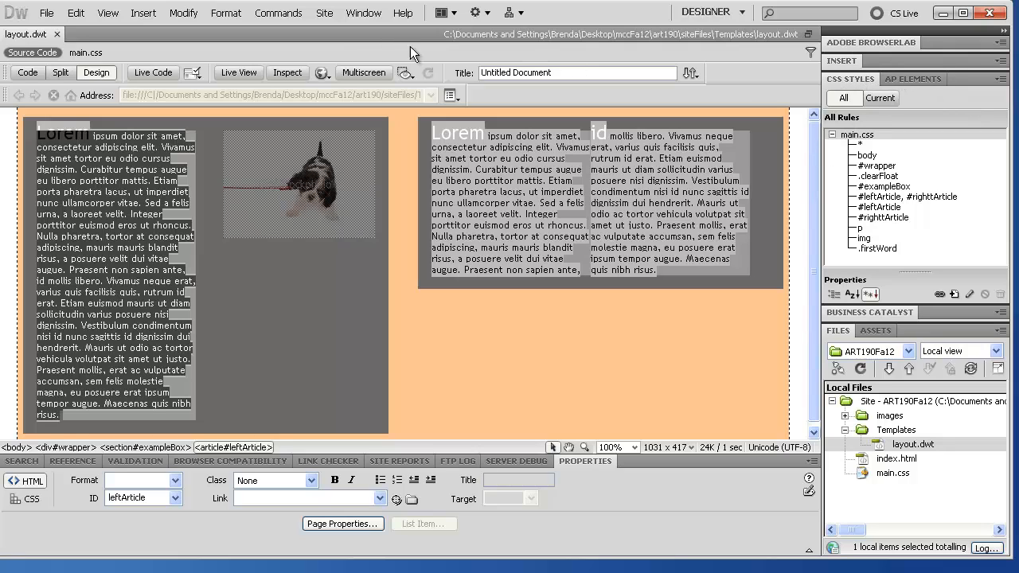
Step: Reset the 'Designer' workspace layout and show the template in Design view only
left_click(363, 13)
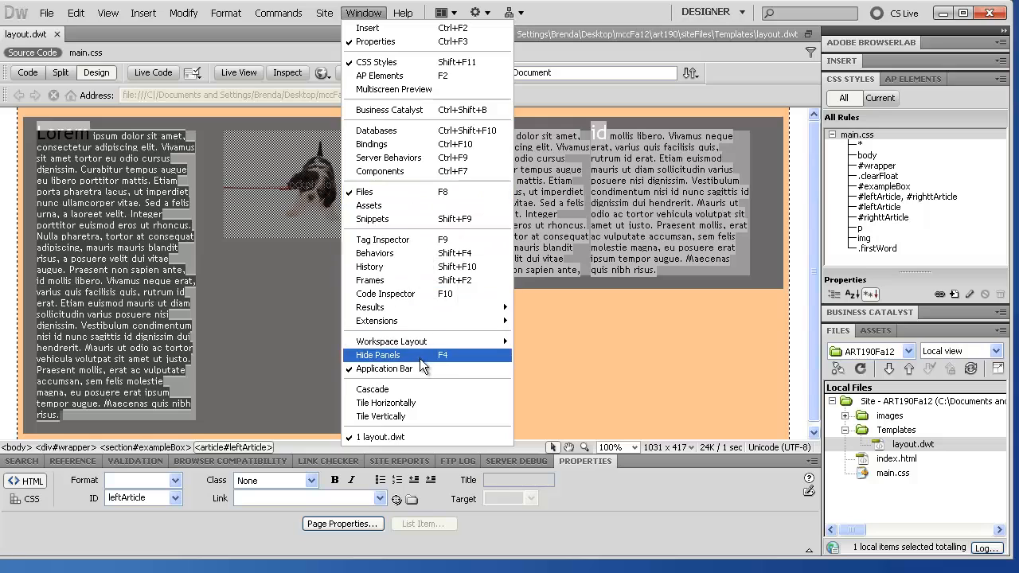
mouse_move(446, 341)
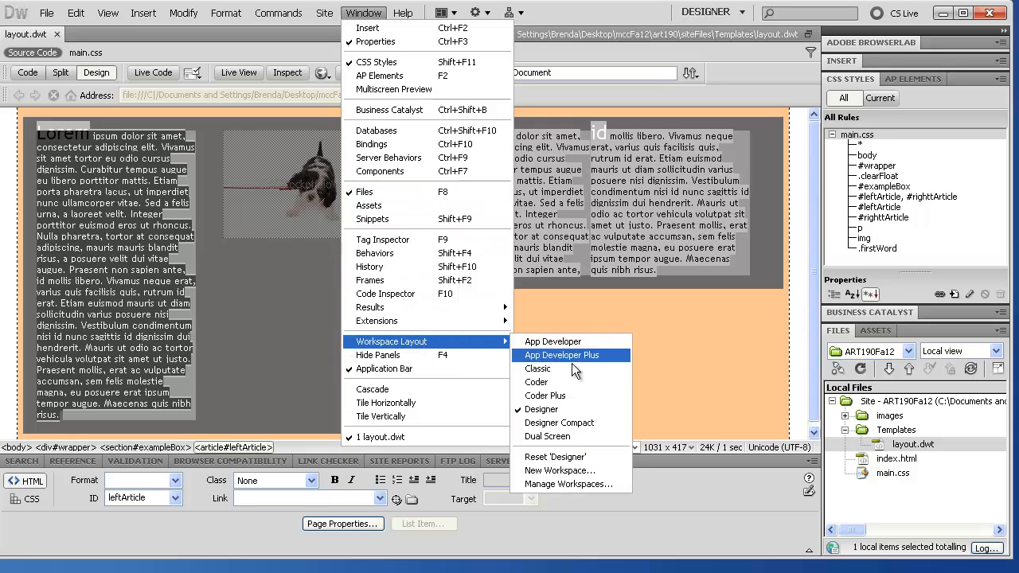
left_click(570, 457)
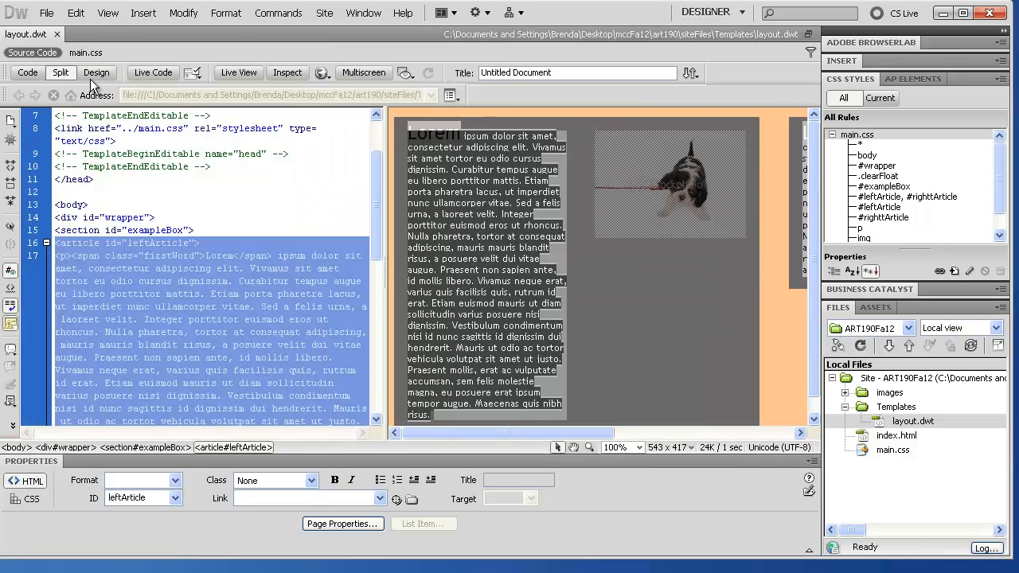
left_click(89, 74)
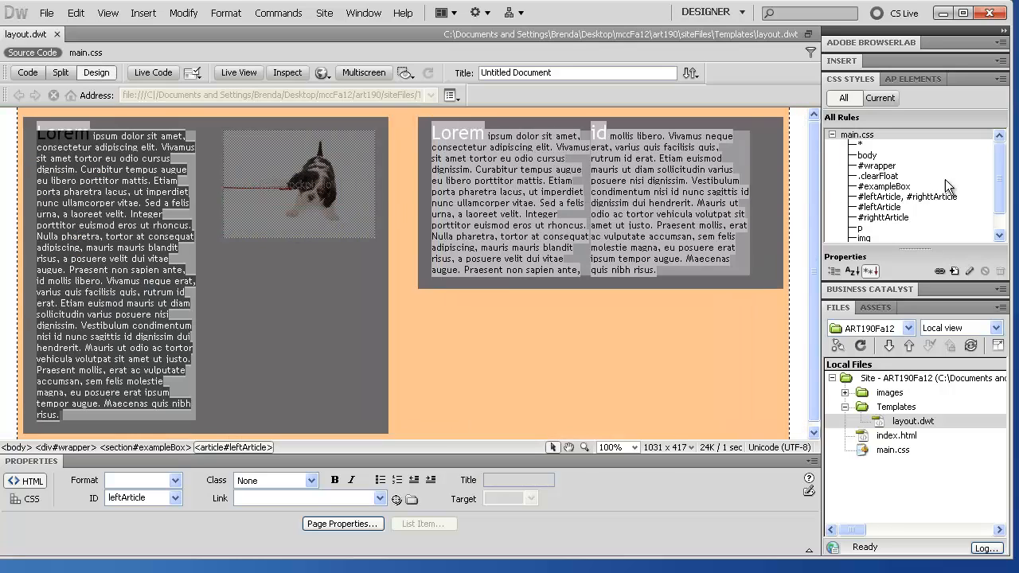
Step: Wrap the selected left article in a Templates editable region named leftContent
left_click(842, 61)
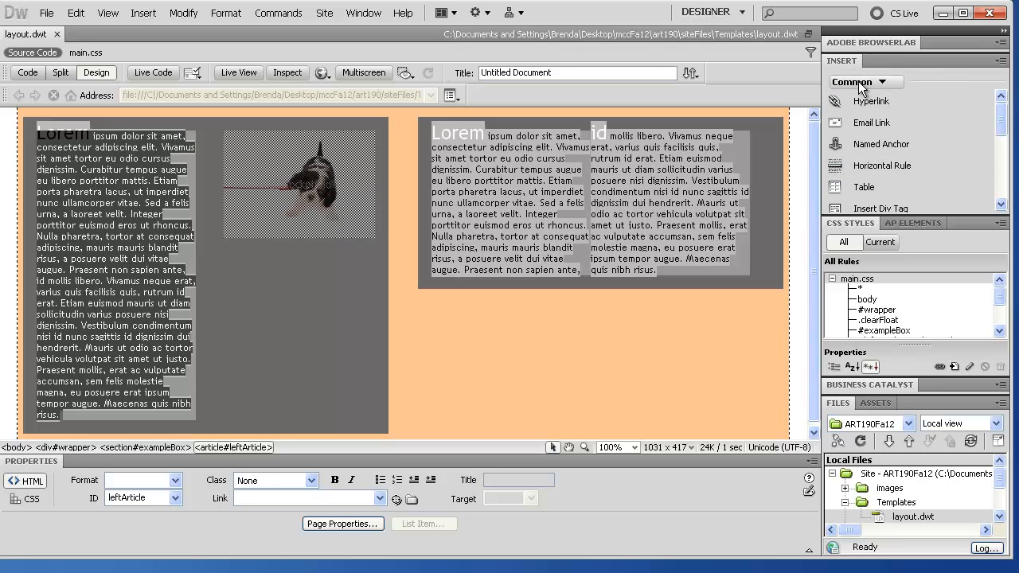
left_click_drag(1003, 127, 998, 208)
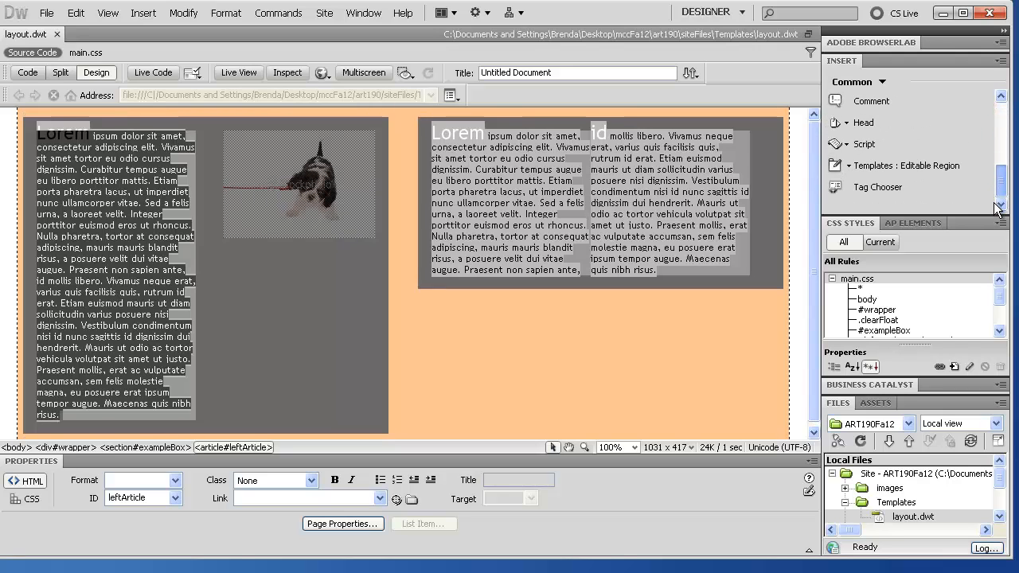
left_click(876, 169)
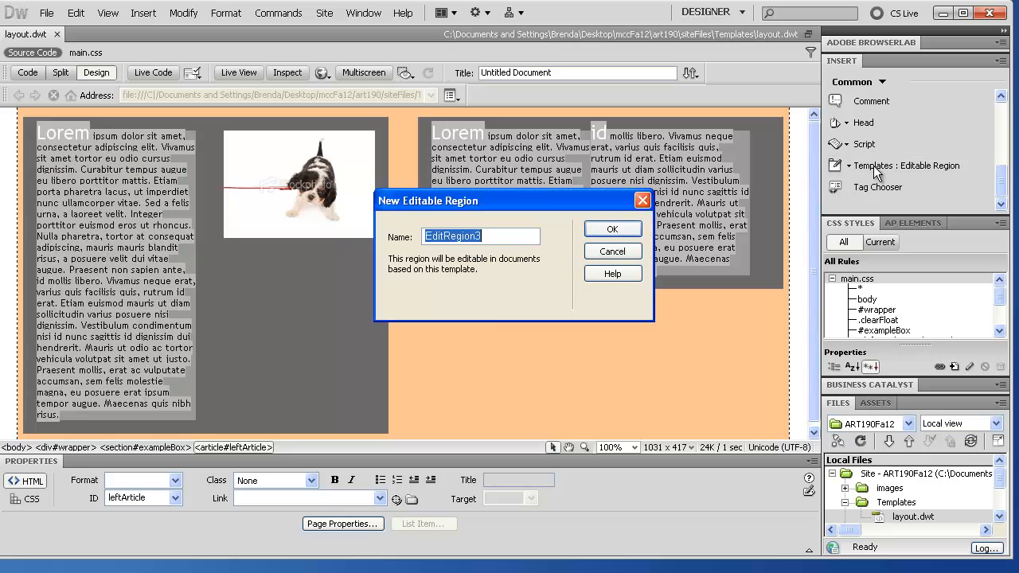
type("le")
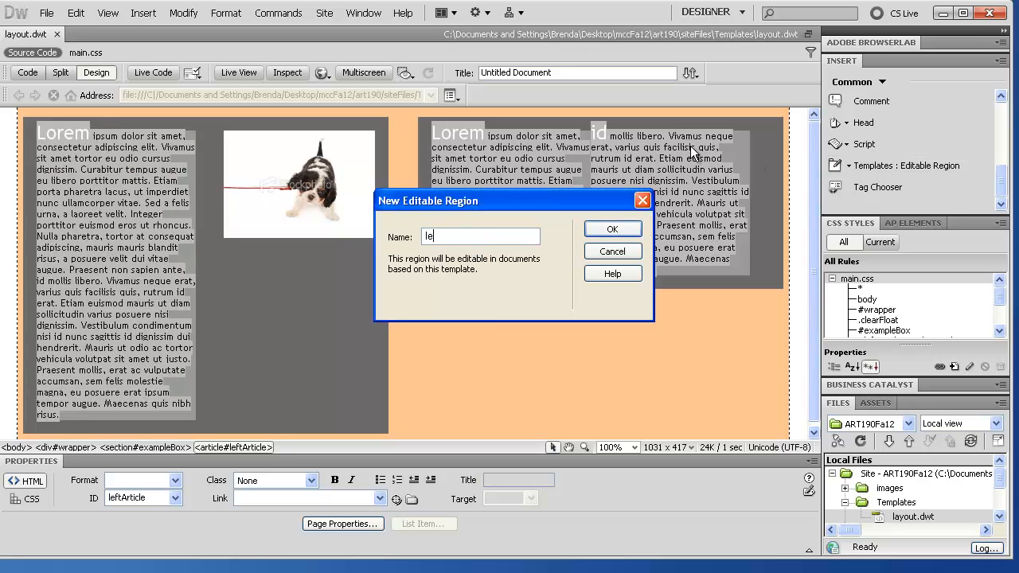
type("ftContent")
key("Return")
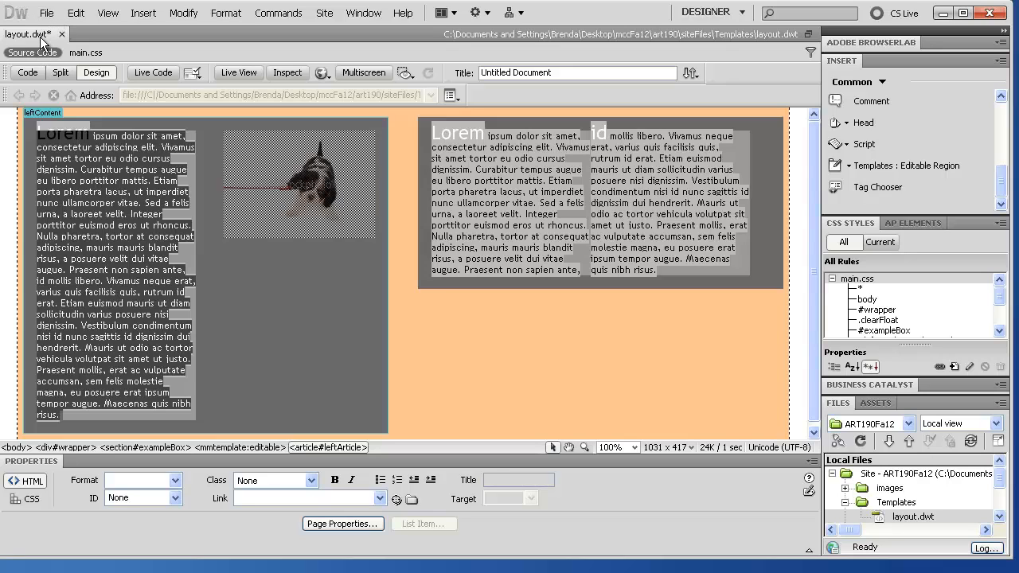
Step: Save layout.dwt, update index.html from it, and close the Update Pages log
left_click(46, 13)
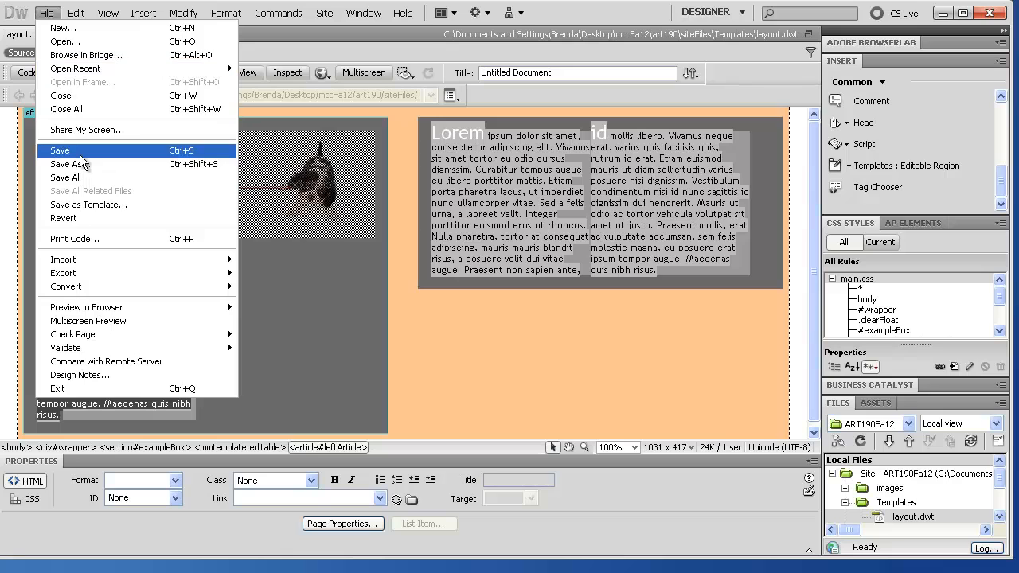
left_click(60, 151)
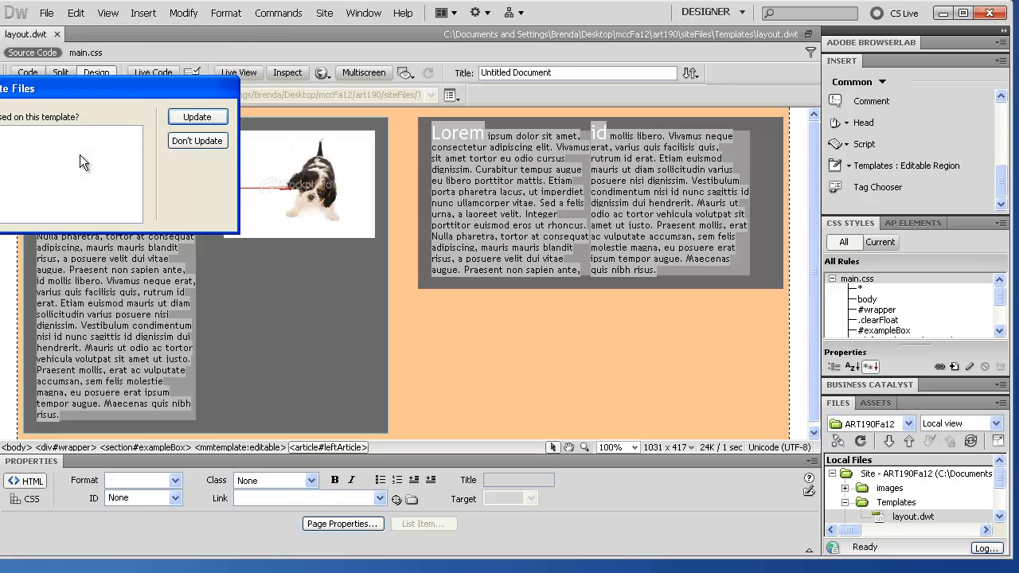
left_click_drag(64, 87, 297, 142)
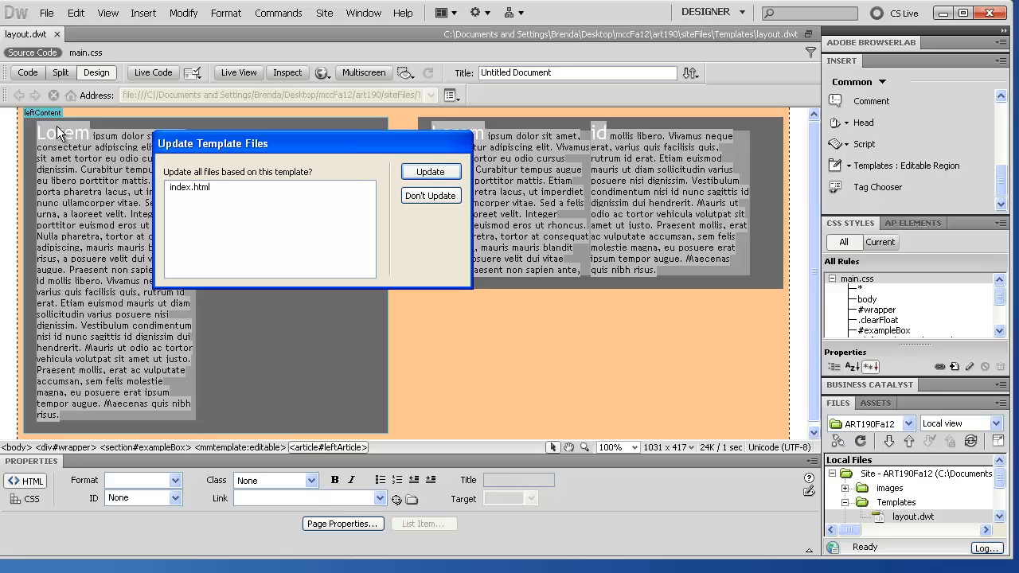
left_click(430, 173)
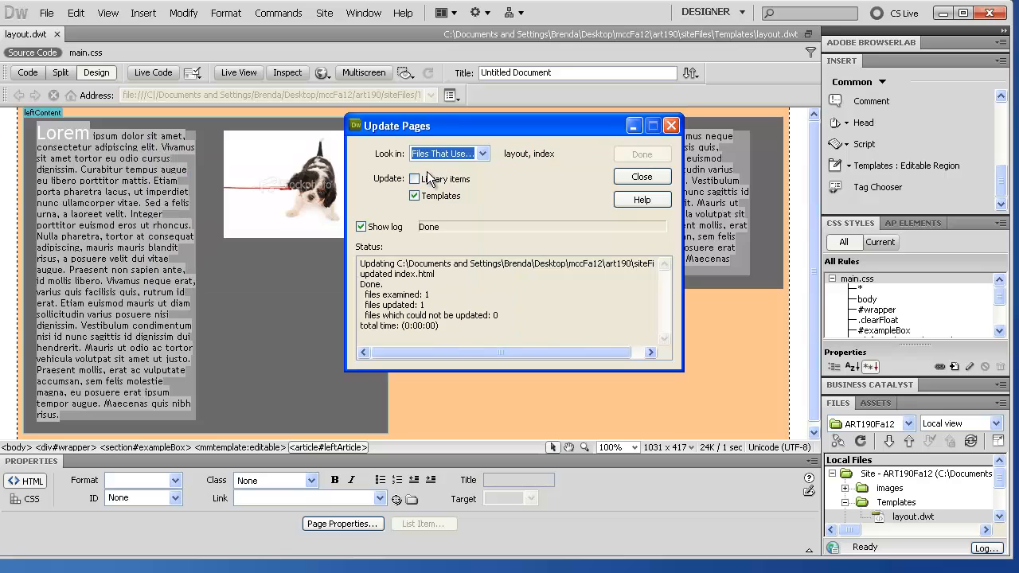
left_click(633, 179)
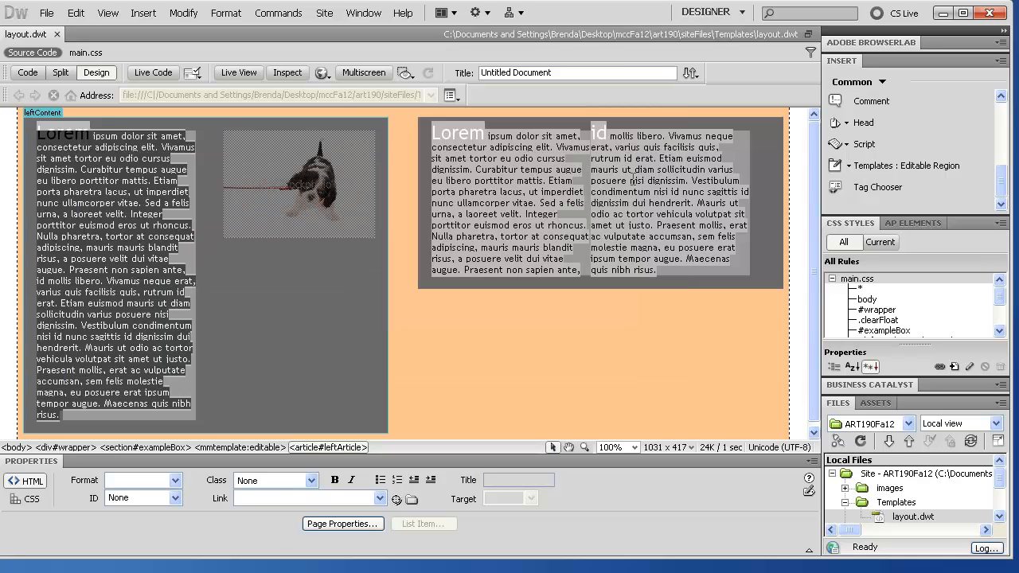
Step: Close layout.dwt, then reopen it from the Templates folder in the Files panel
left_click(59, 34)
left_click(860, 516)
left_click(845, 502)
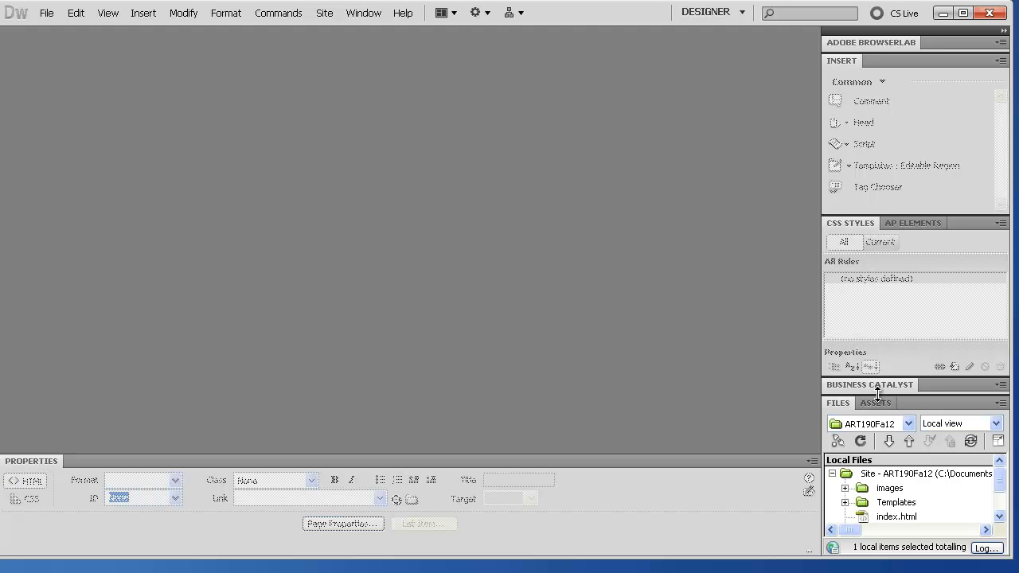
left_click_drag(878, 394, 882, 198)
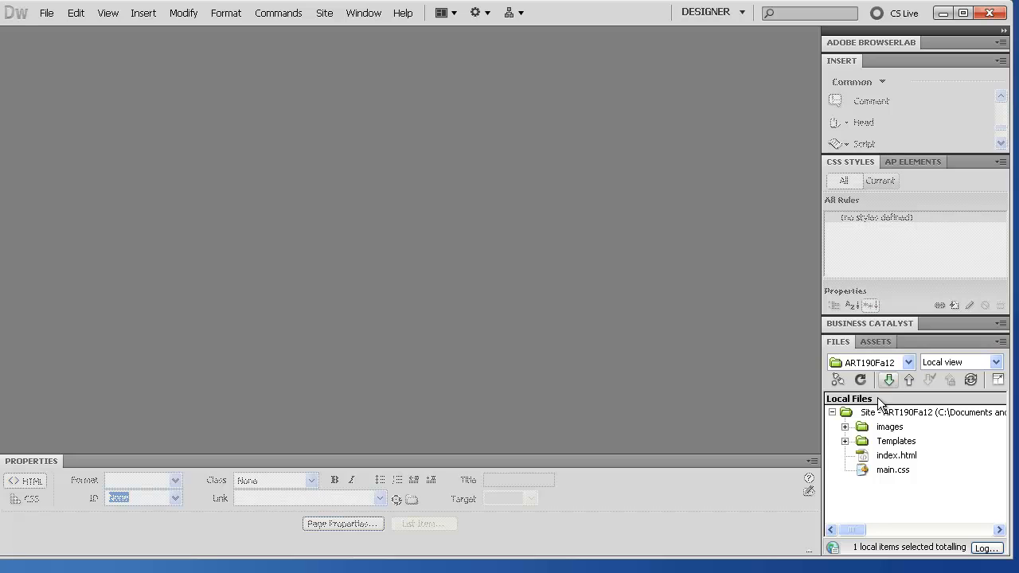
left_click(845, 442)
double_click(874, 456)
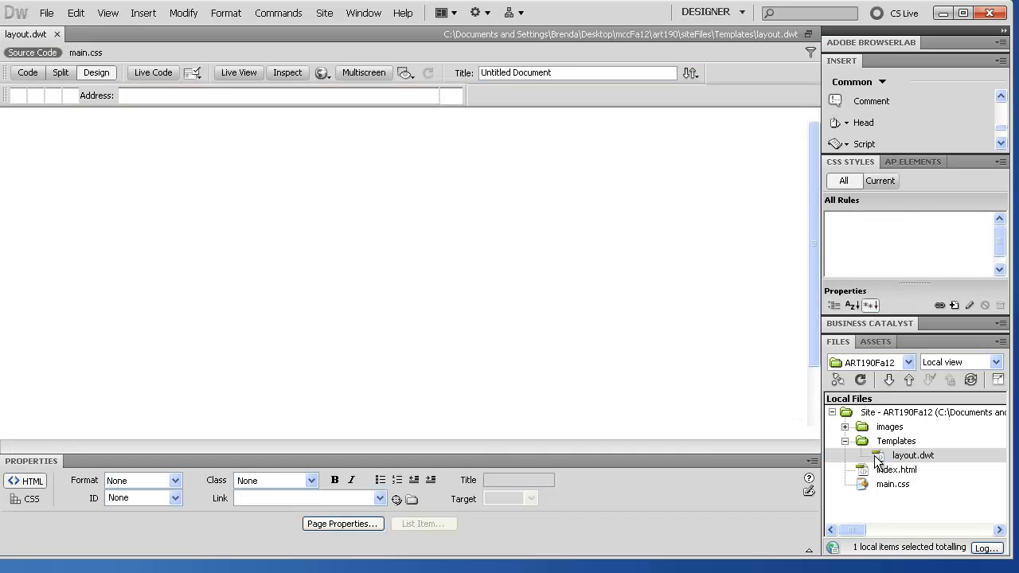
Step: Try adding another editable region to the left article and dismiss the already-editable warning
left_click(1001, 143)
left_click(1001, 143)
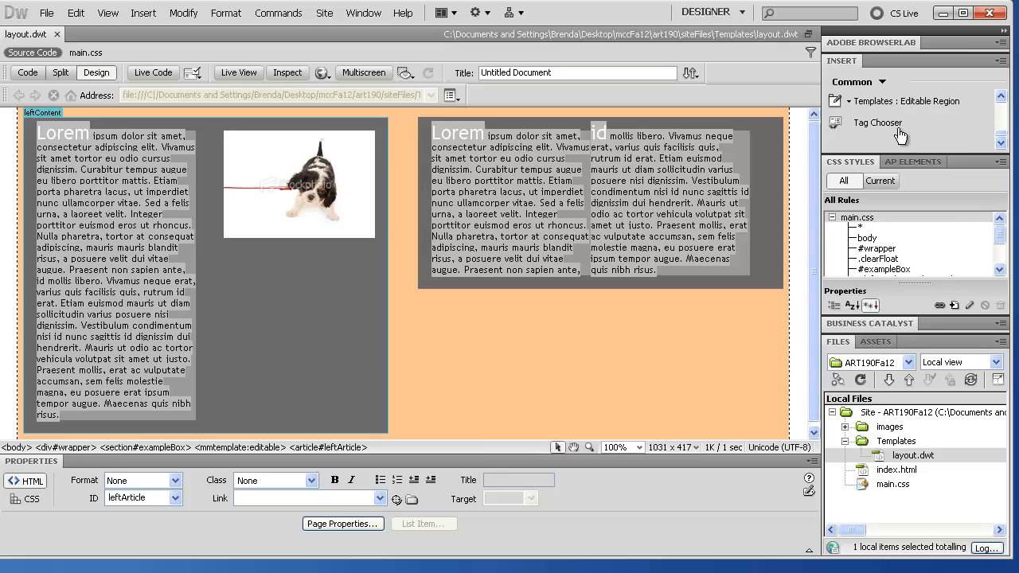
left_click(850, 102)
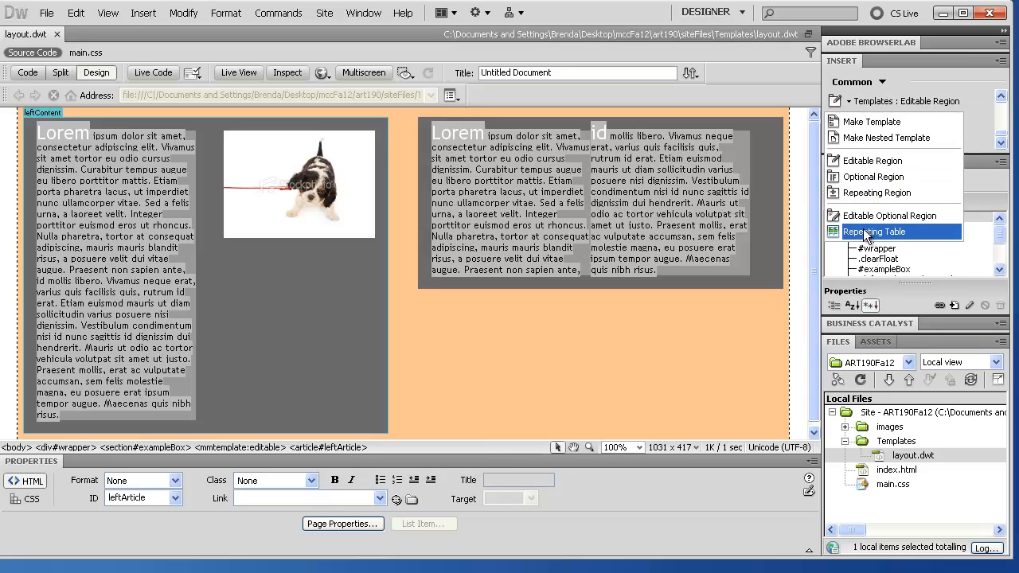
left_click(860, 160)
left_click(503, 309)
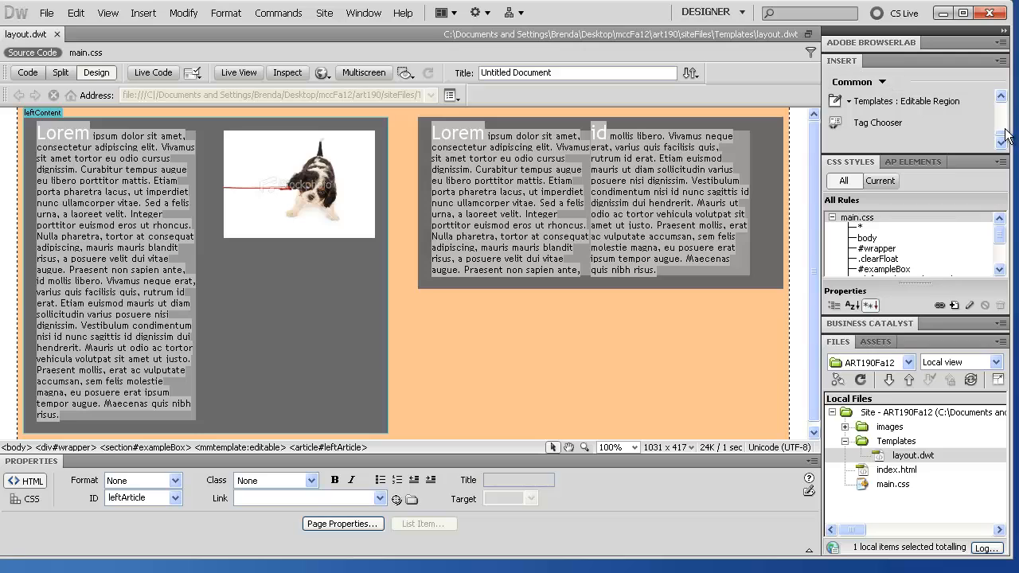
Step: Close layout.dwt again and open index.html from the site files
left_click_drag(1000, 133, 1004, 83)
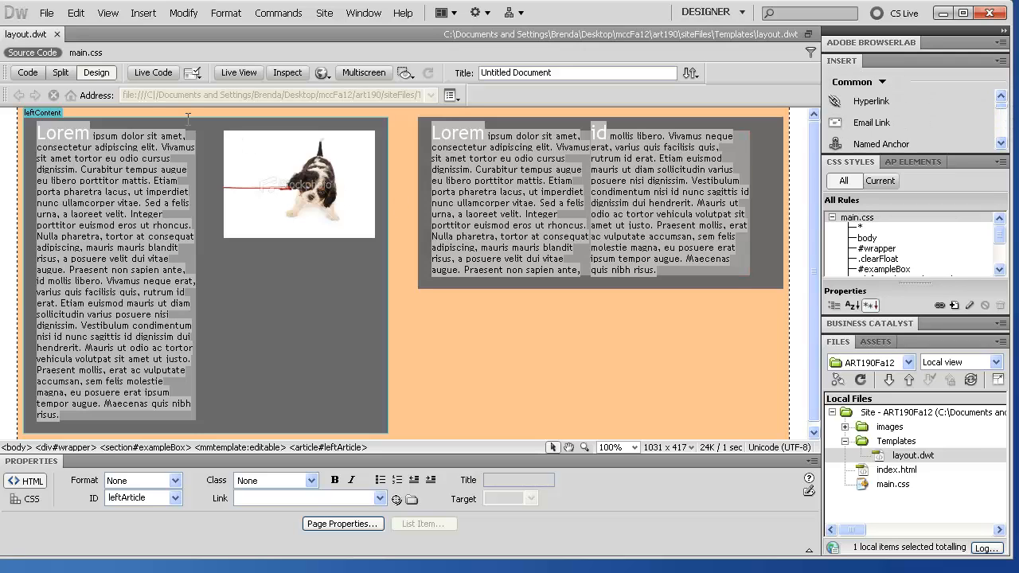
left_click(56, 35)
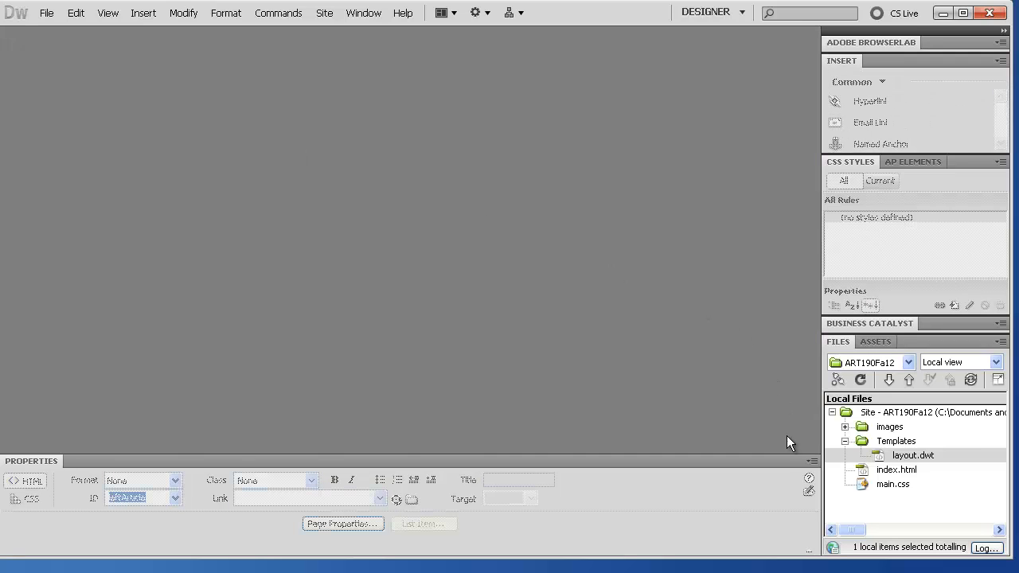
left_click(845, 441)
double_click(890, 455)
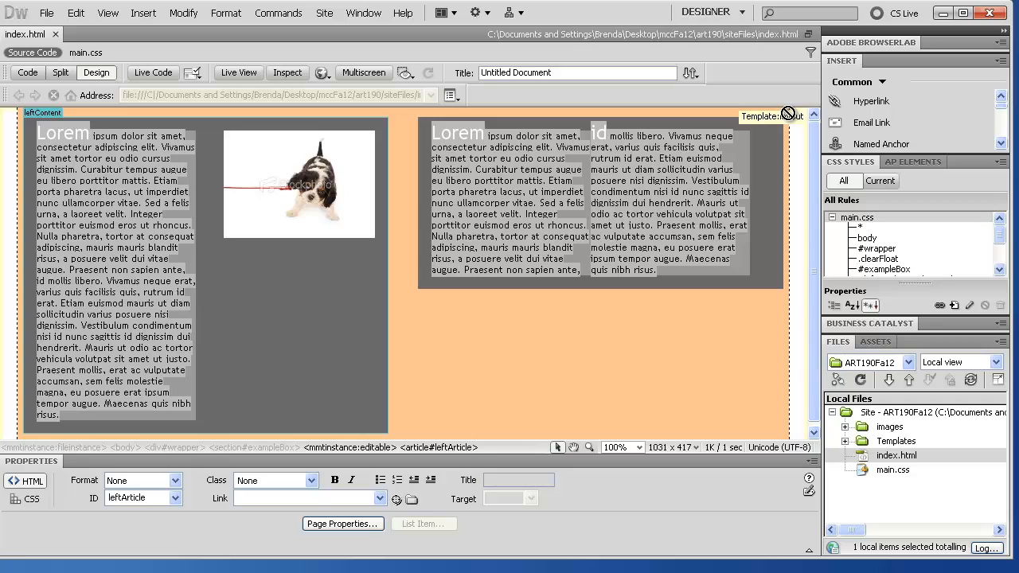
Step: Replace index.html's left-column Lorem placeholder with 'Hi! This is my home page.'
left_click(58, 135)
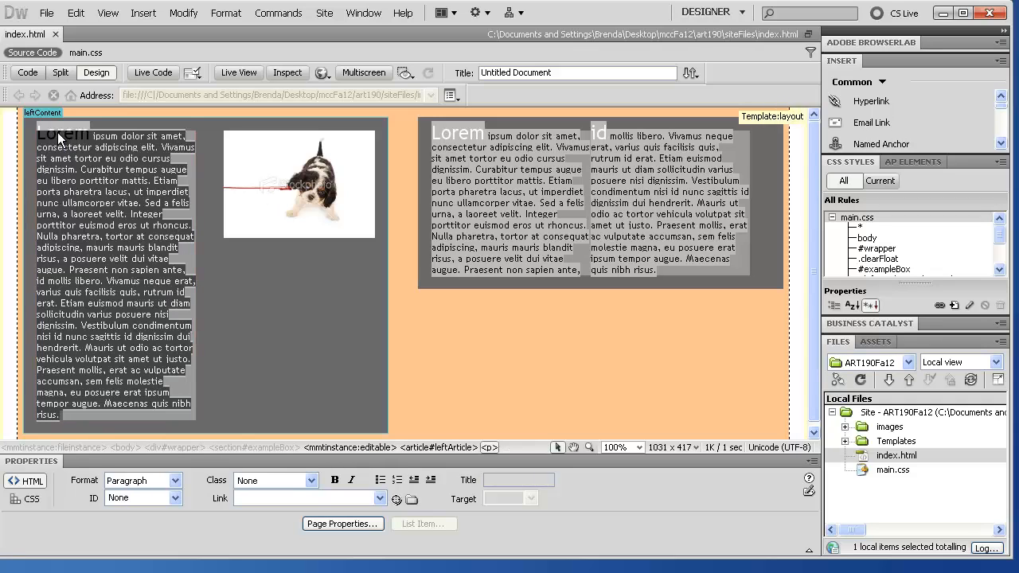
double_click(56, 136)
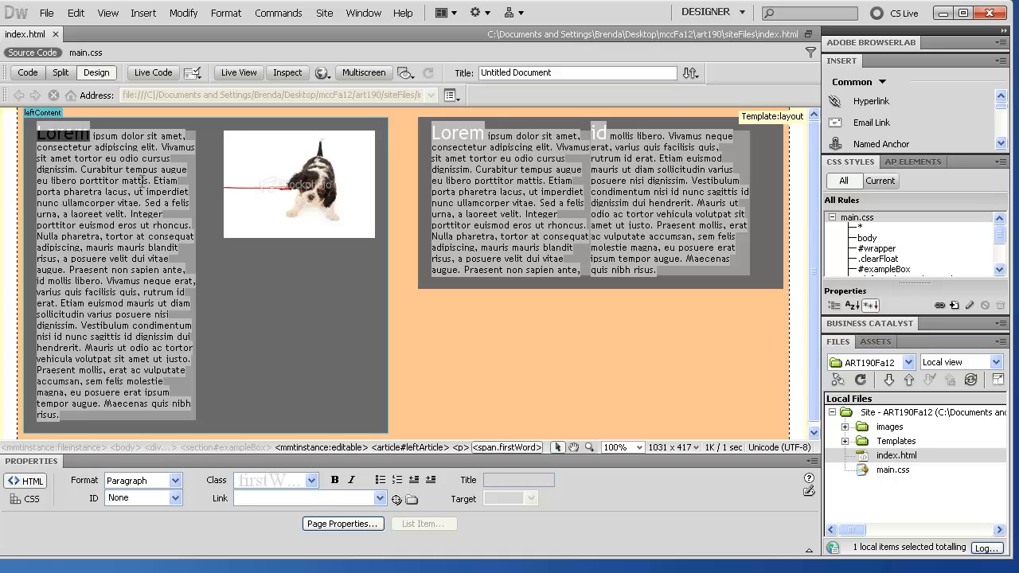
type("Hi!")
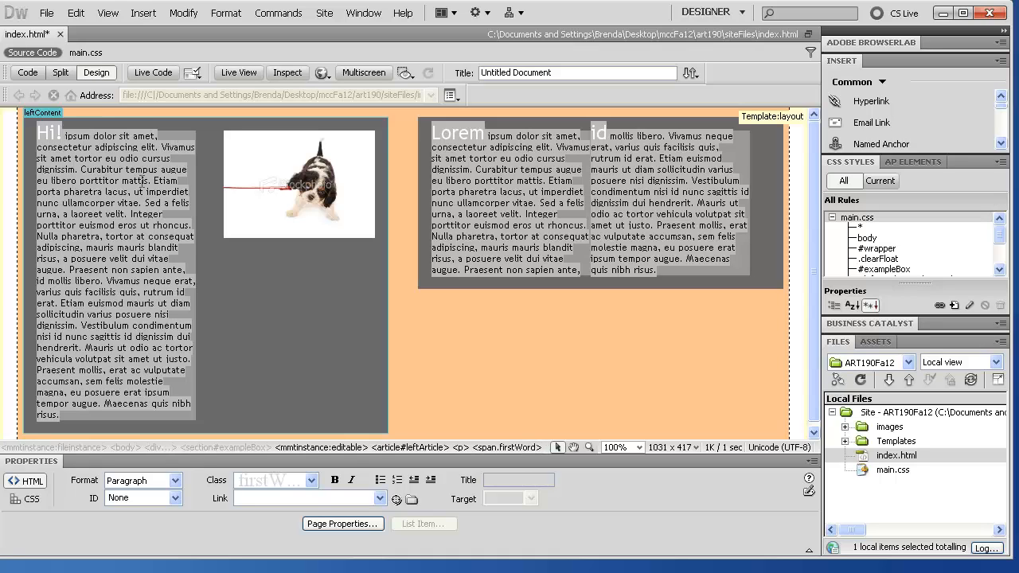
left_click_drag(62, 416, 64, 134)
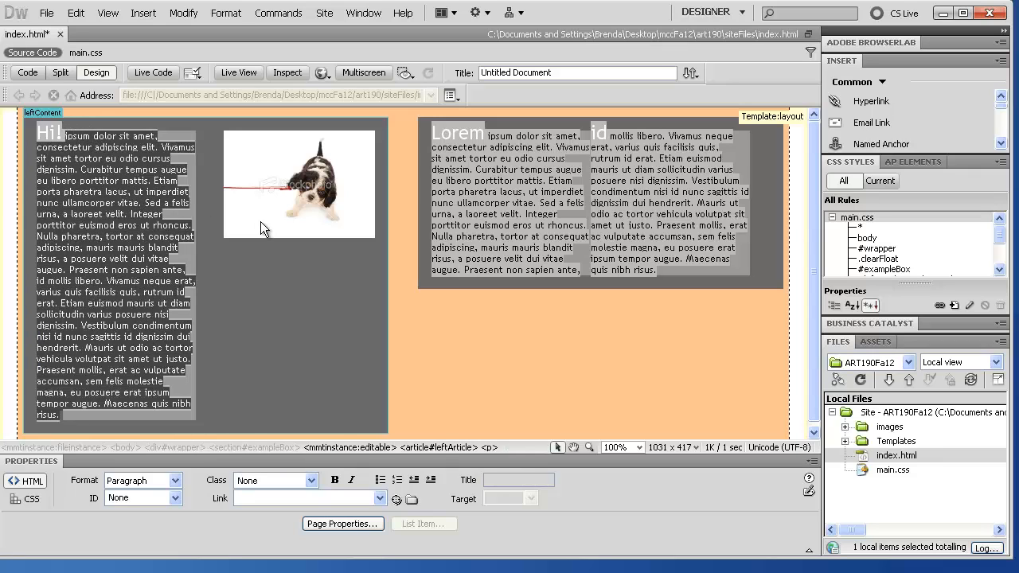
type("This")
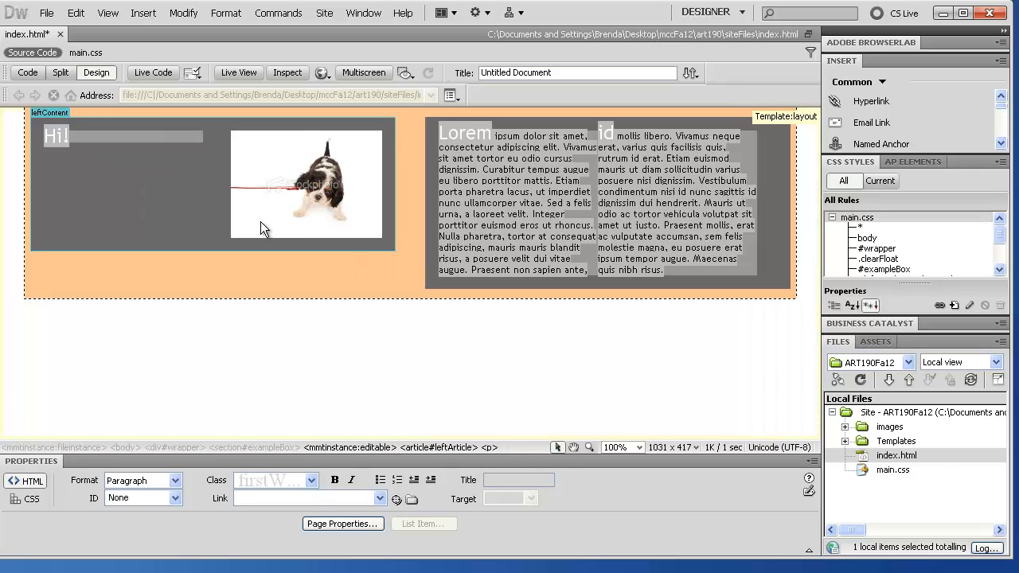
type(" is my hom")
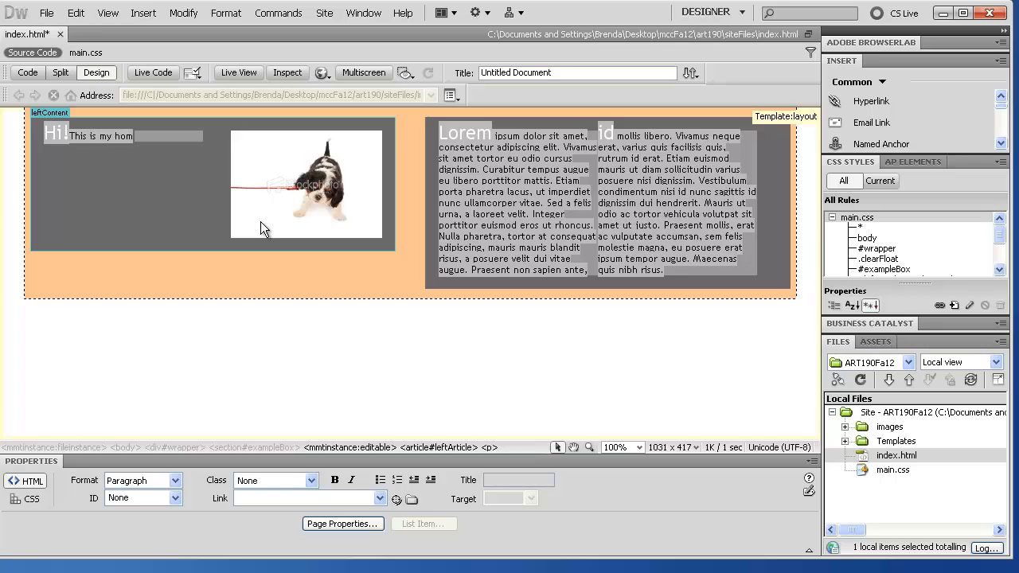
type("e page.")
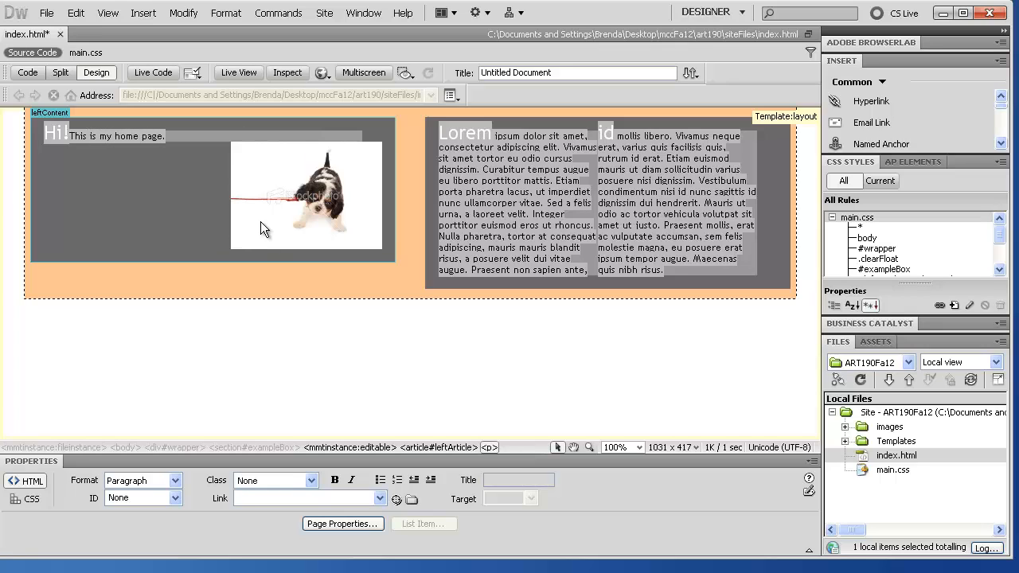
key("Delete")
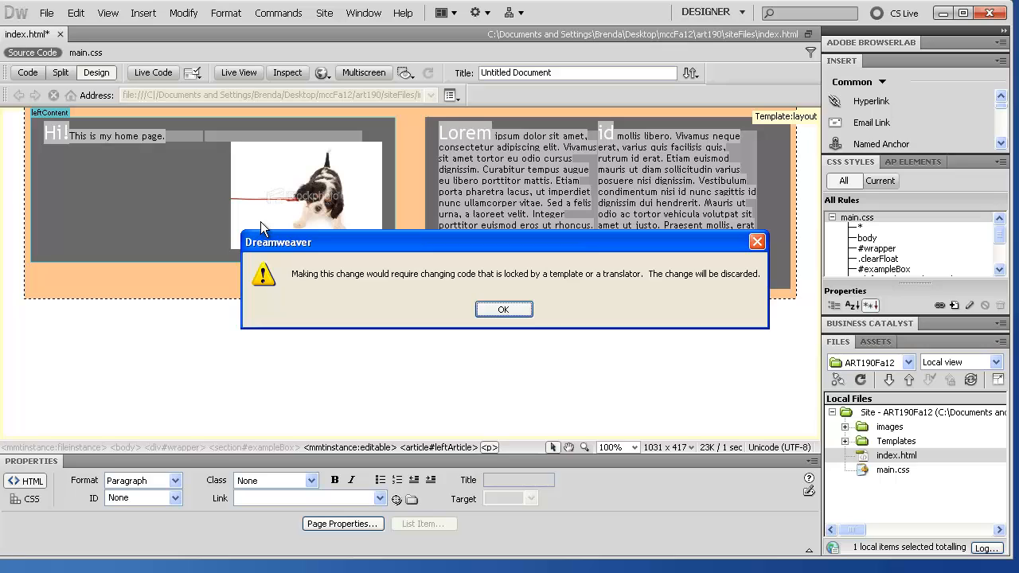
left_click(511, 315)
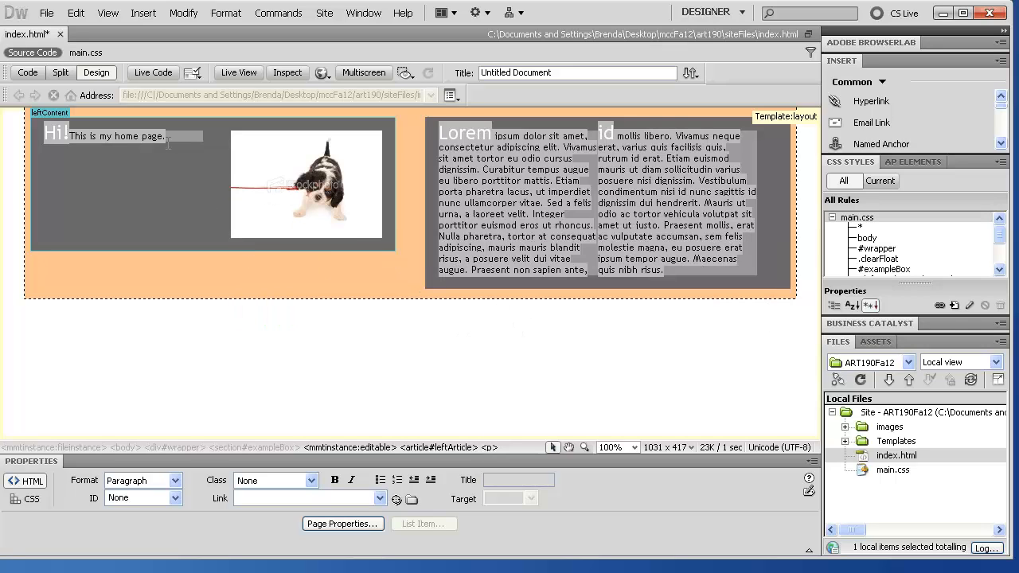
Step: Save index.html and close it
left_click(43, 13)
left_click(71, 149)
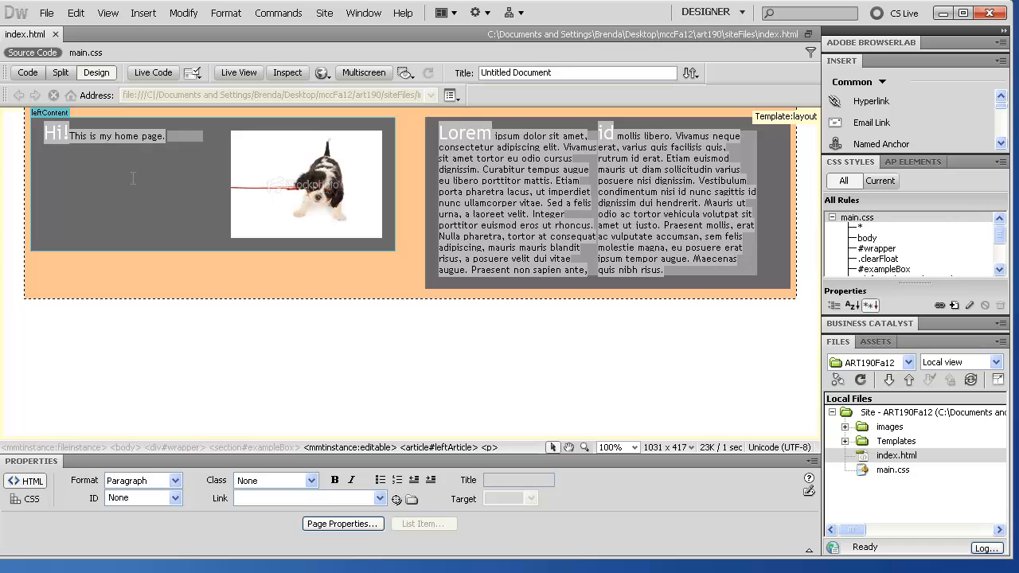
left_click(54, 34)
Step: Create a new page from the ART190Fa12 layout template and save it as about.html
left_click(47, 14)
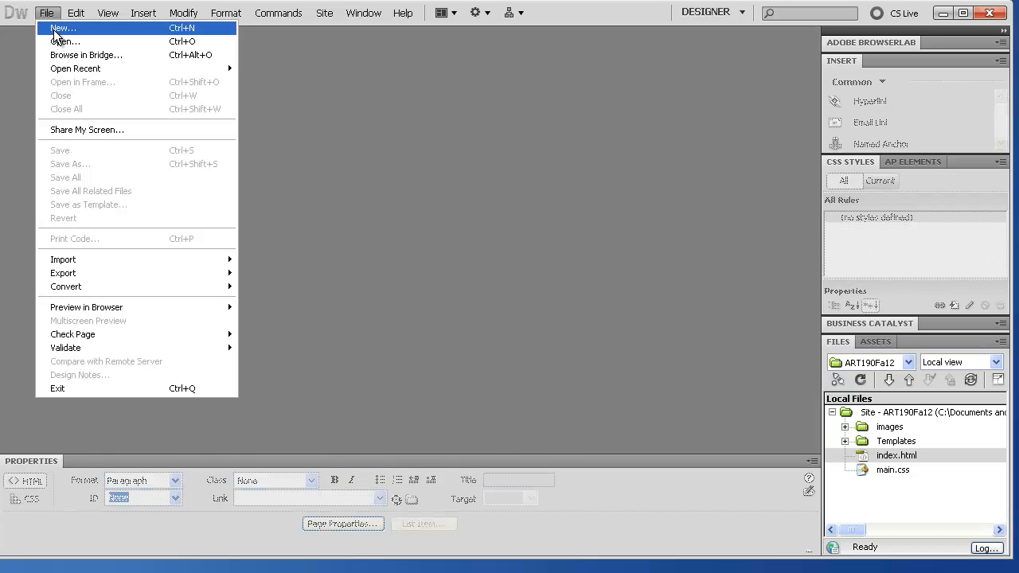
left_click(55, 29)
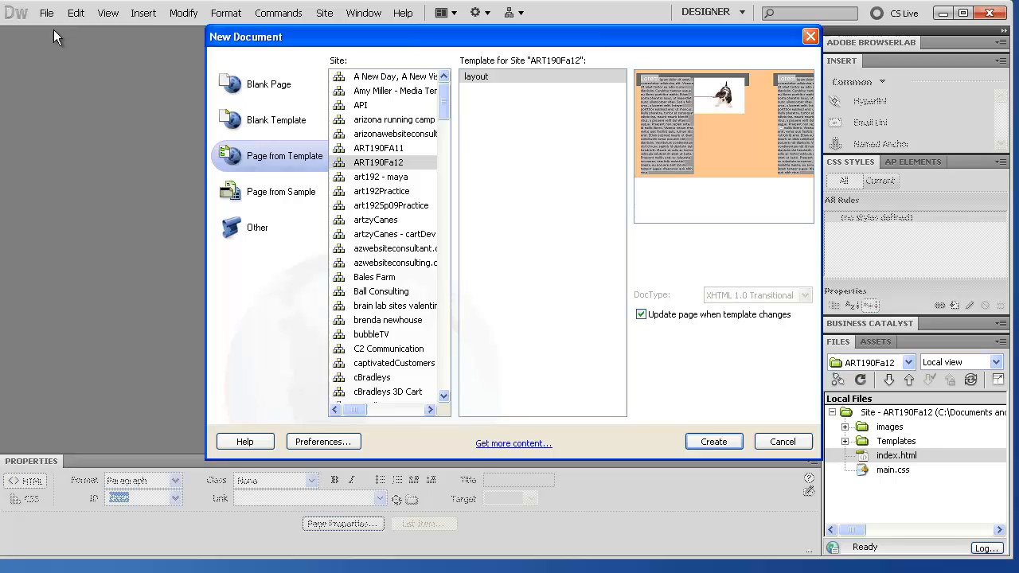
left_click(377, 164)
left_click(472, 77)
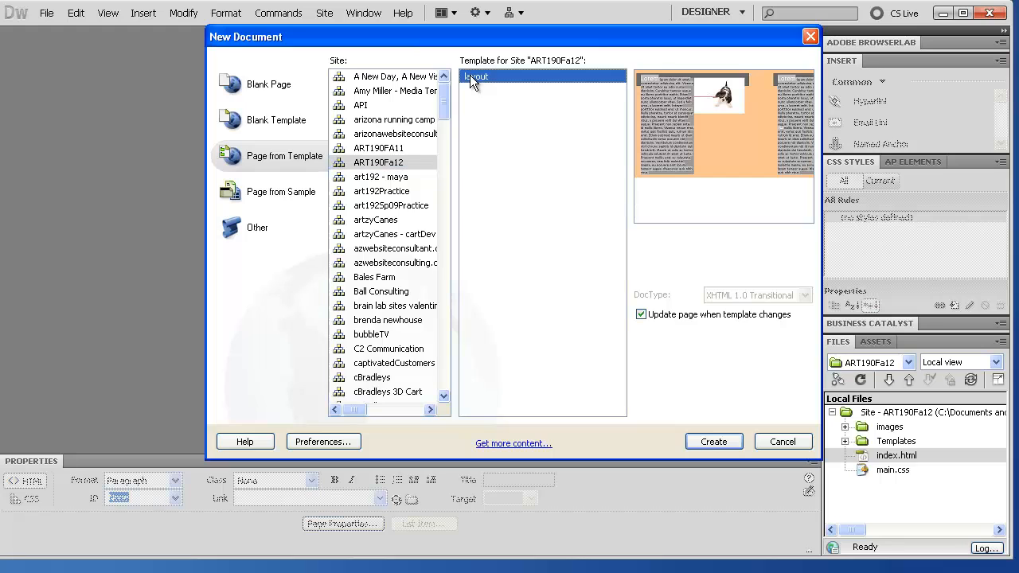
left_click(723, 441)
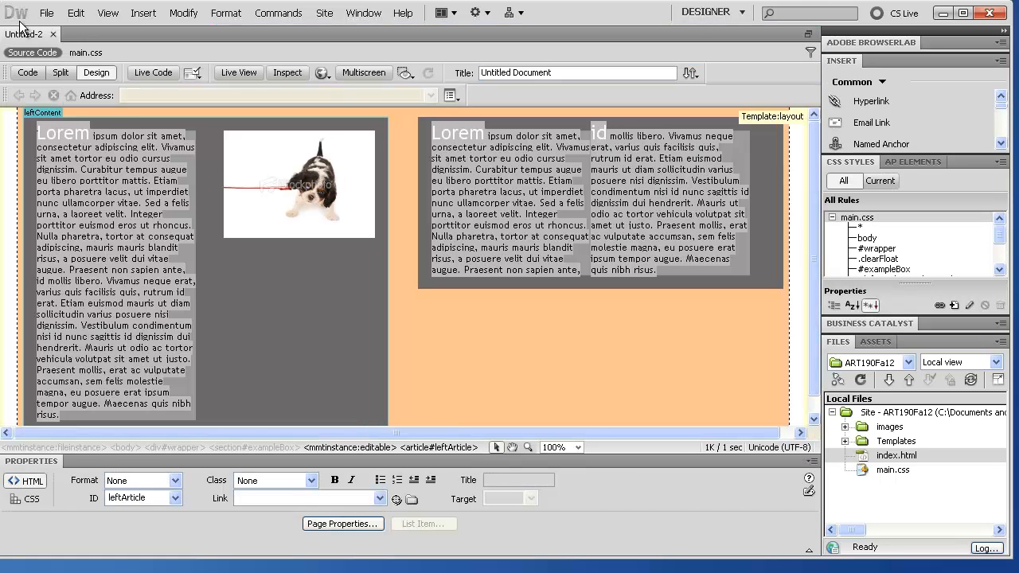
left_click(43, 13)
left_click(94, 164)
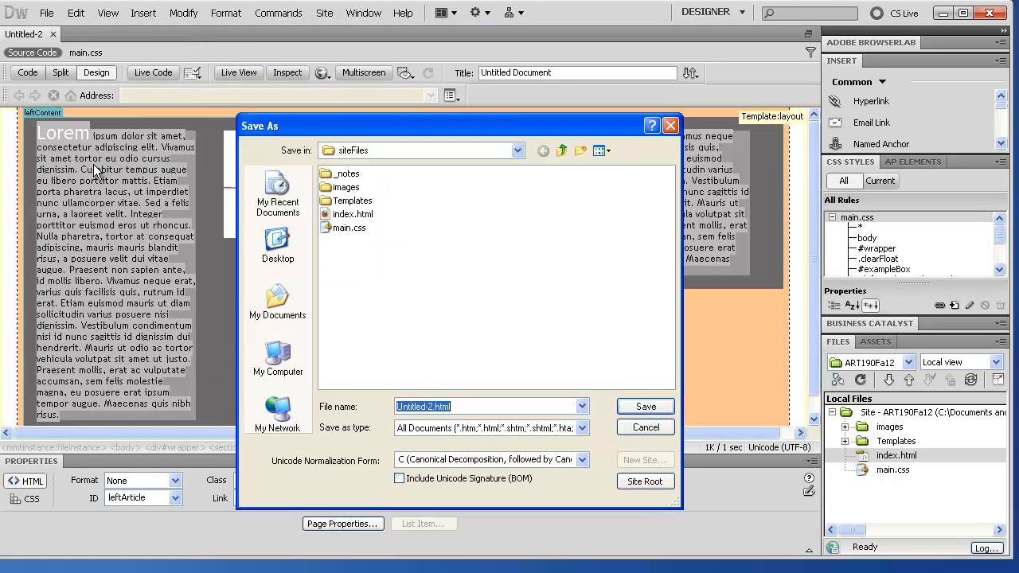
type("ab")
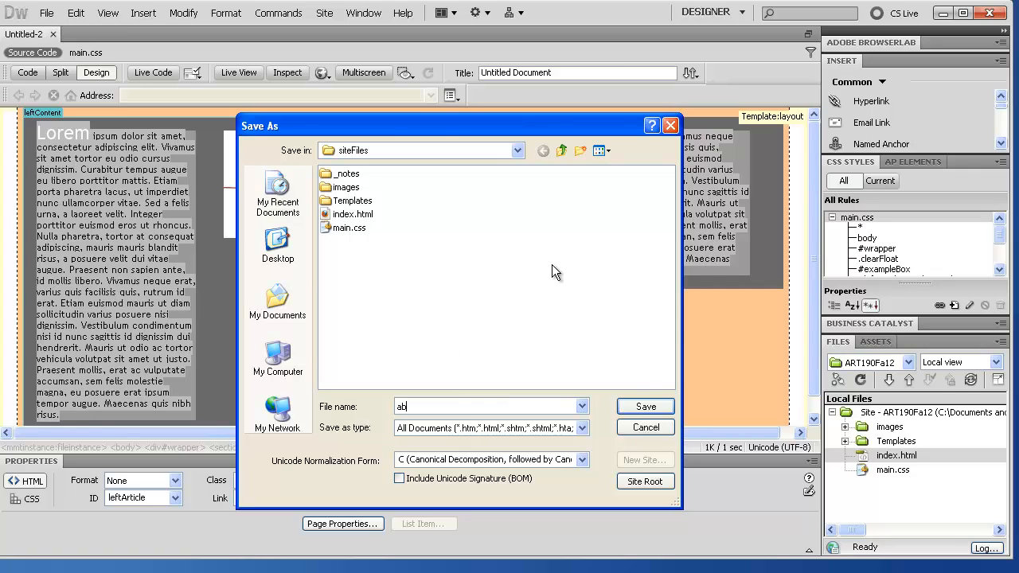
type("out.html")
key("Return")
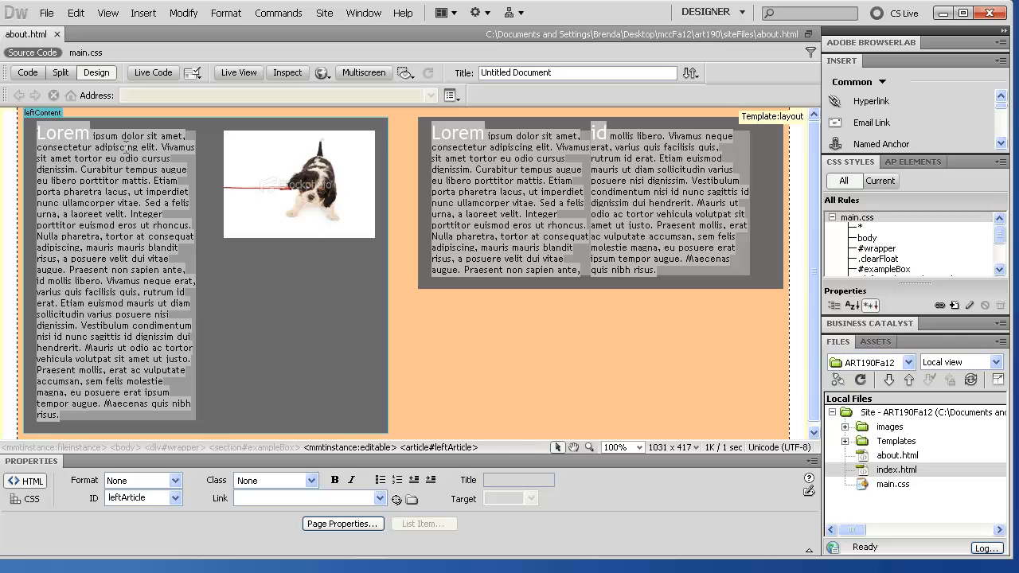
Step: Replace about.html's Lorem placeholder with 'About dogs that pull on leashes.' and save the page
left_click(105, 146)
left_click(66, 133)
left_click(63, 136)
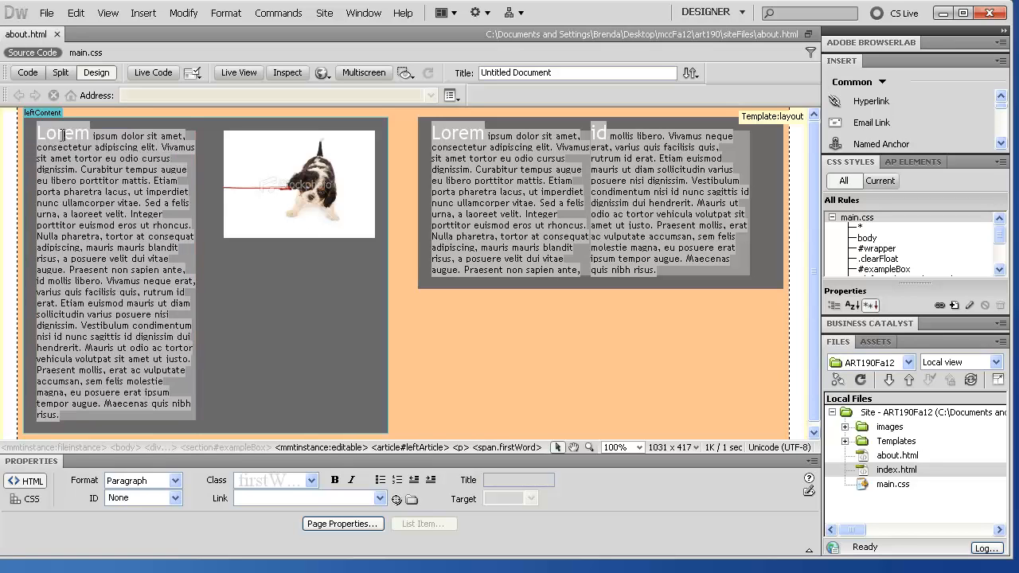
double_click(63, 136)
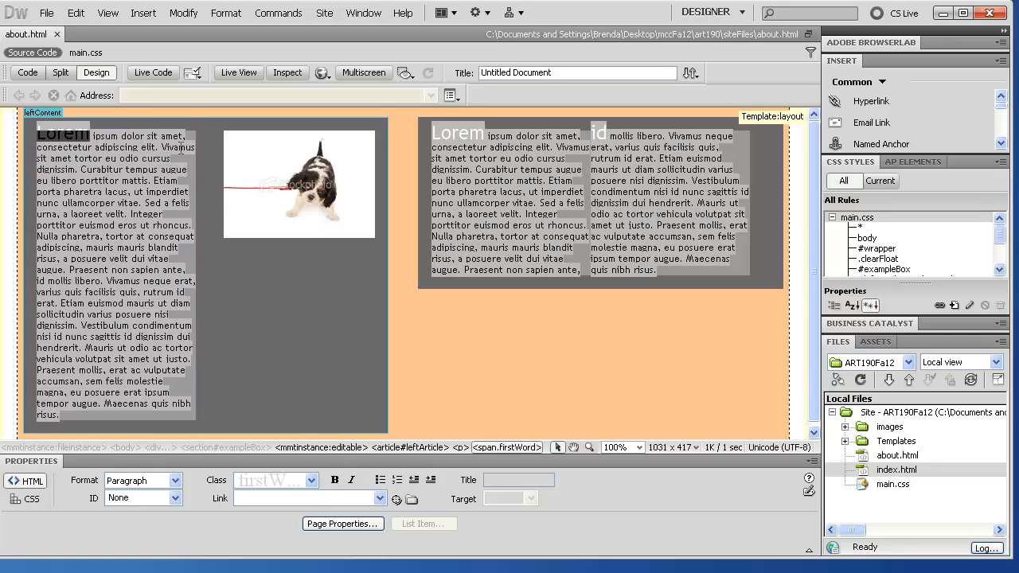
type("About")
key("shift+Down")
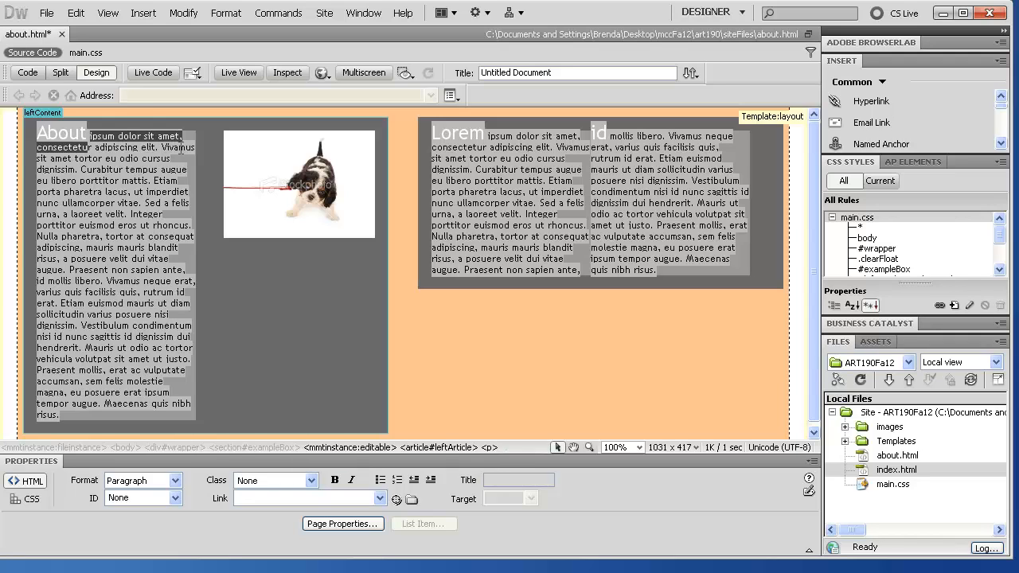
key("shift+Down")
key("shift+Down")
key("shift+Down")
key("shift+Down")
key("shift+Down")
key("shift+Down")
key("shift+Down")
key("shift+Down")
key("shift+Down")
key("shift+Down")
key("shift+Down")
key("shift+Down")
key("shift+Down")
key("shift+Down")
key("shift+Down")
key("shift+Down")
key("shift+Down")
key("shift+Down")
key("shift+Down")
key("shift+Down")
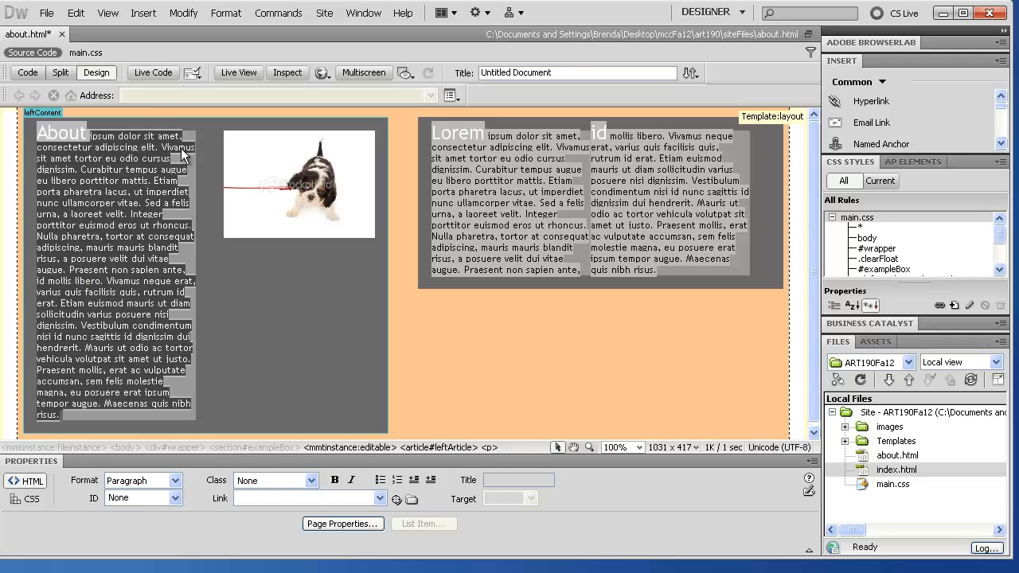
type("dogs that p")
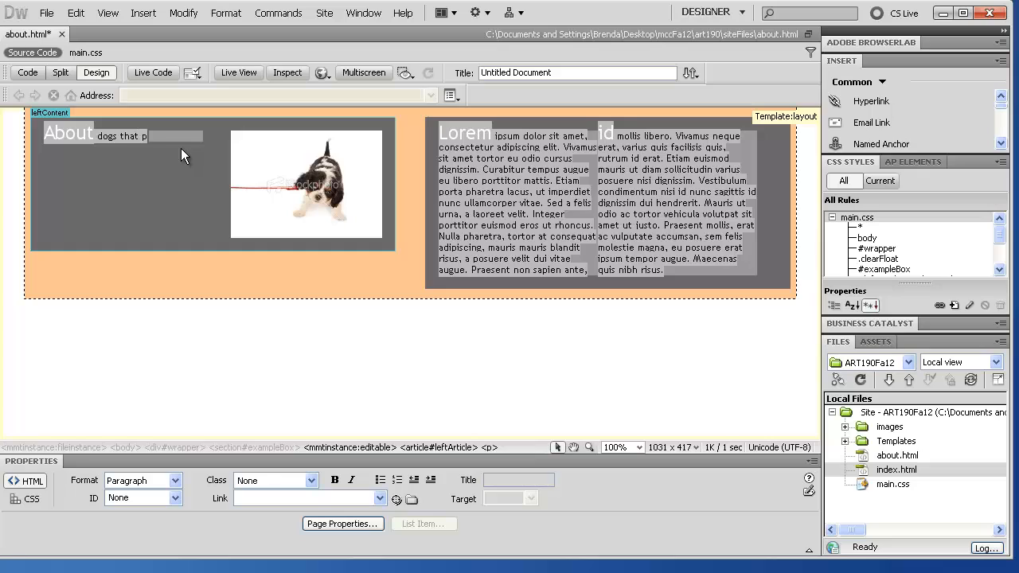
type("ull on leashes")
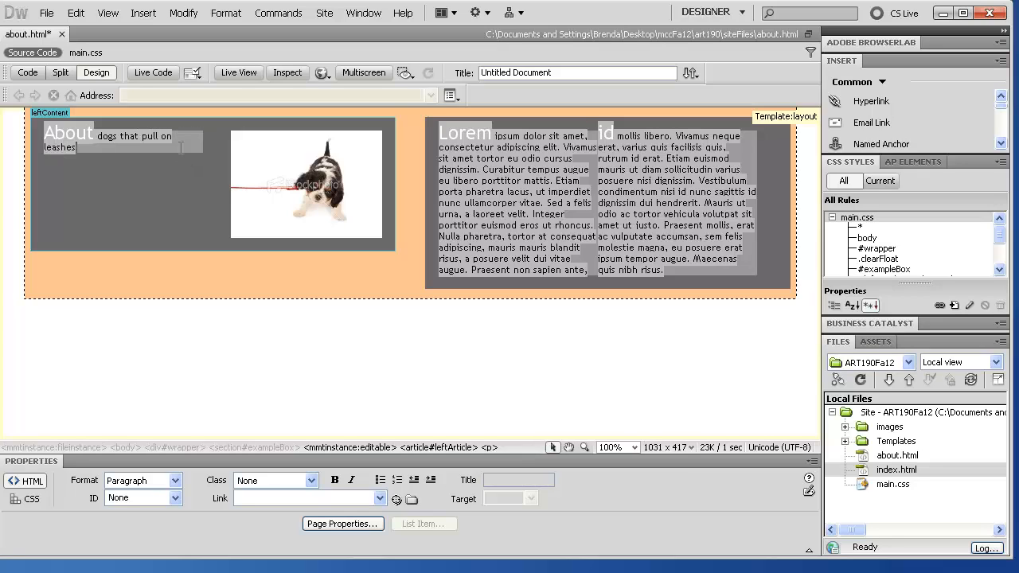
key("BackSpace")
key("BackSpace")
key("BackSpace")
type("hes.")
left_click(47, 12)
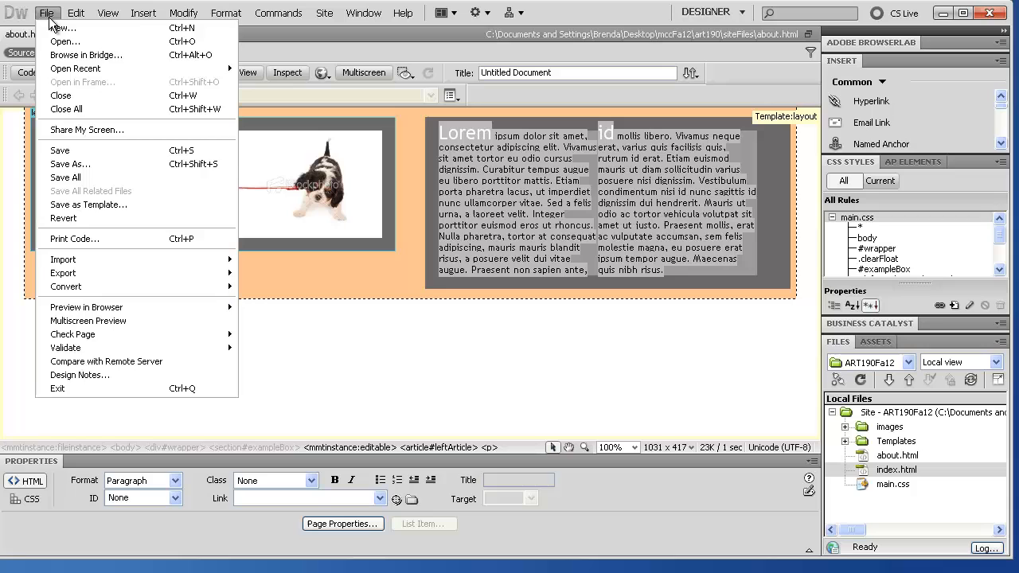
left_click(100, 156)
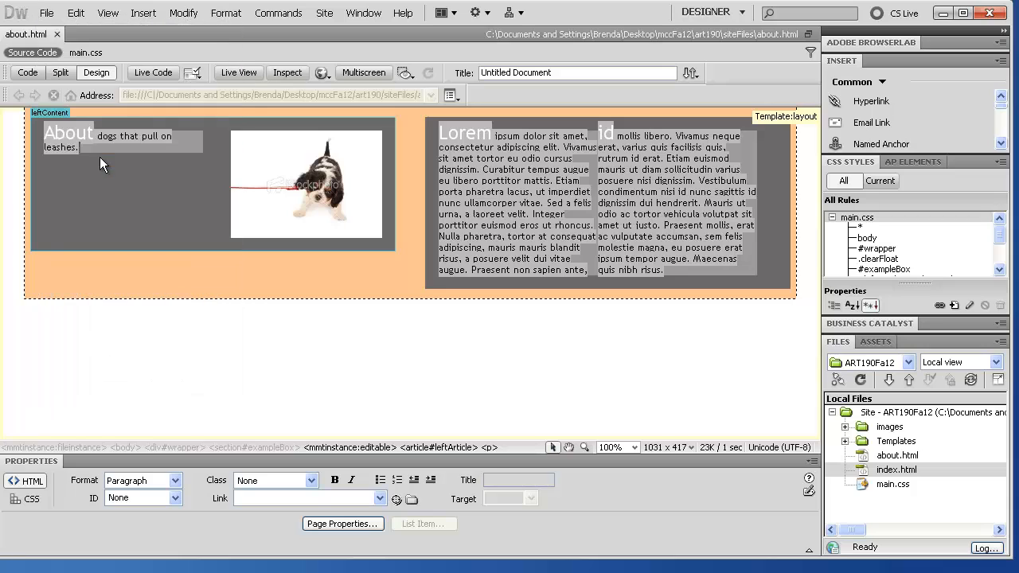
Step: Close about.html and open Templates/layout.dwt from the Files panel
left_click(55, 31)
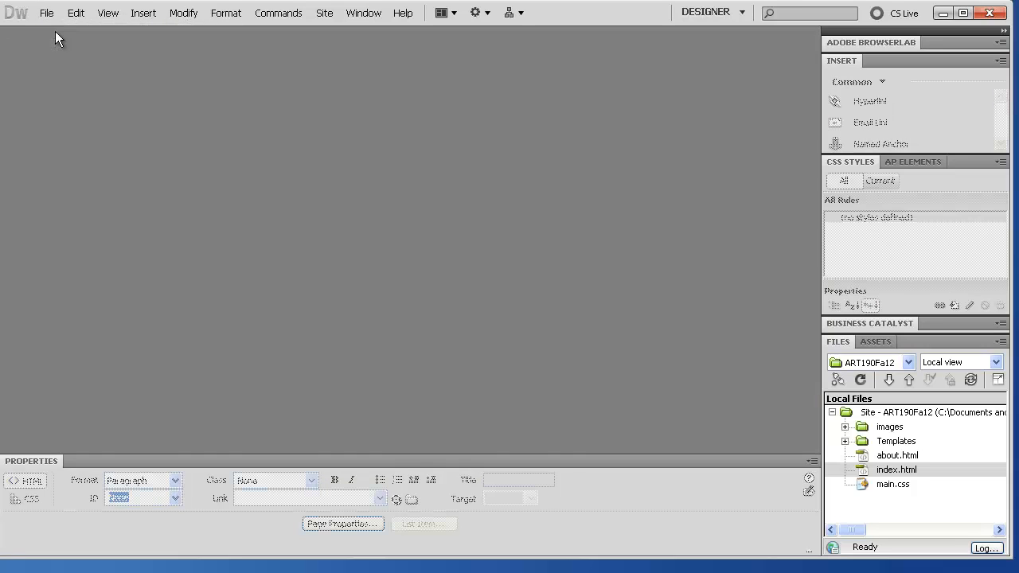
left_click(844, 441)
left_click(898, 457)
double_click(898, 455)
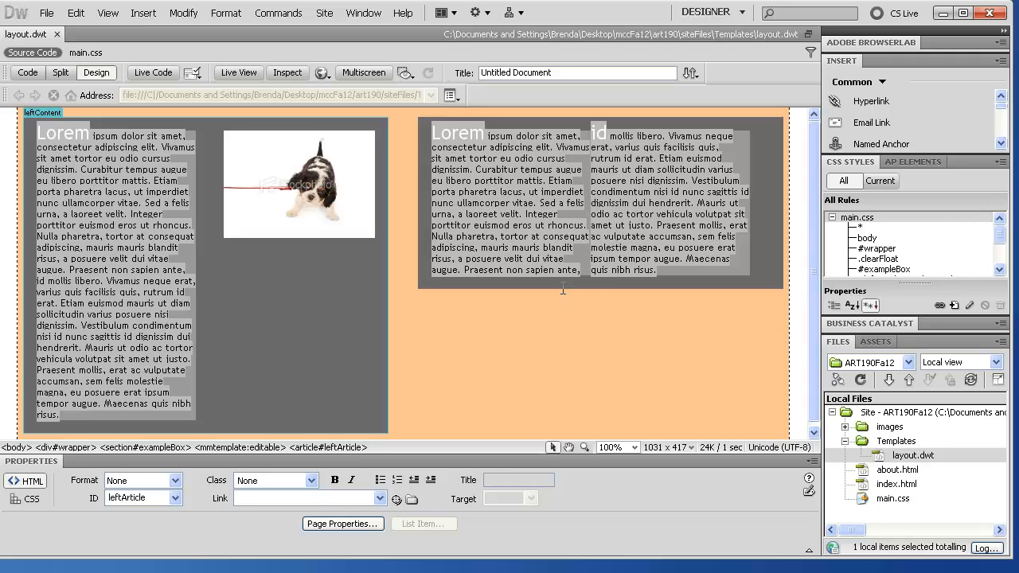
Step: Delete the right box's second text column and retype its heading as About
left_click(459, 129)
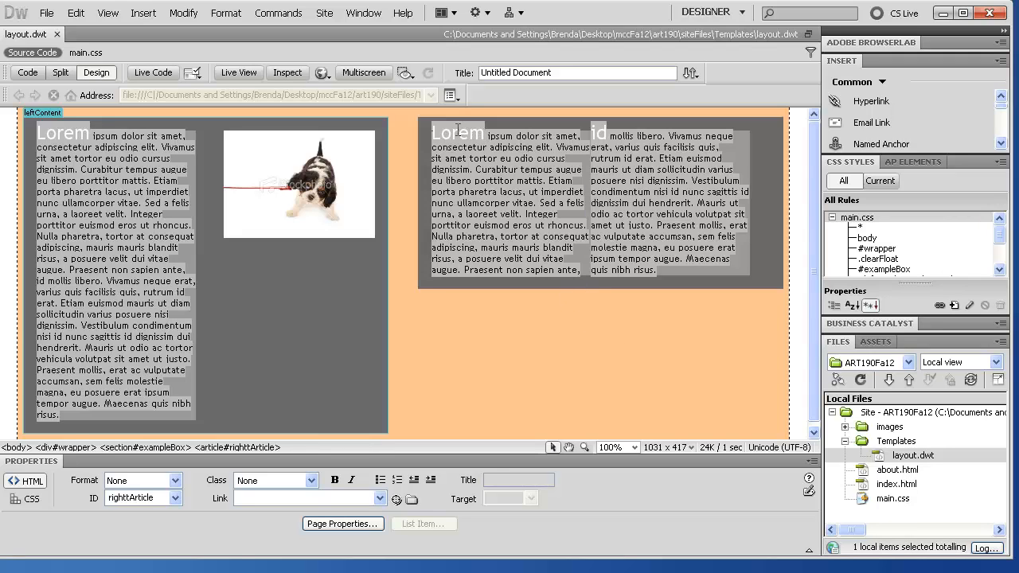
left_click_drag(692, 265, 517, 165)
key("Delete")
key("BackSpace")
key("BackSpace")
key("BackSpace")
key("BackSpace")
key("BackSpace")
key("BackSpace")
key("BackSpace")
key("BackSpace")
key("BackSpace")
key("BackSpace")
key("BackSpace")
key("BackSpace")
key("BackSpace")
key("BackSpace")
key("BackSpace")
key("BackSpace")
key("BackSpace")
key("BackSpace")
key("BackSpace")
key("BackSpace")
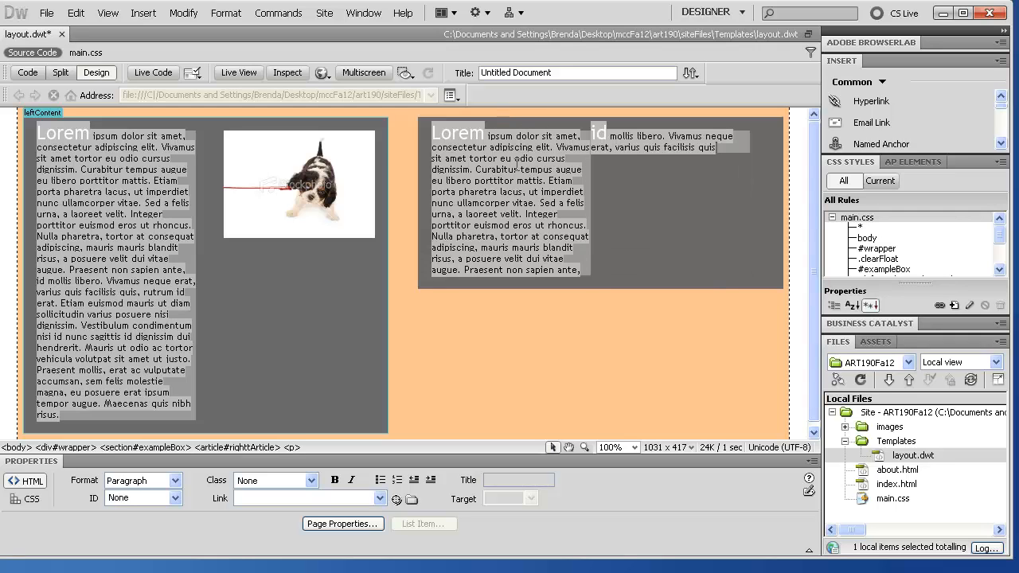
key("BackSpace")
key("BackSpace")
key("BackSpace")
key("BackSpace")
key("BackSpace")
key("BackSpace")
key("BackSpace")
key("BackSpace")
key("BackSpace")
key("BackSpace")
key("BackSpace")
key("BackSpace")
key("BackSpace")
key("BackSpace")
key("BackSpace")
key("BackSpace")
key("BackSpace")
key("BackSpace")
key("BackSpace")
key("BackSpace")
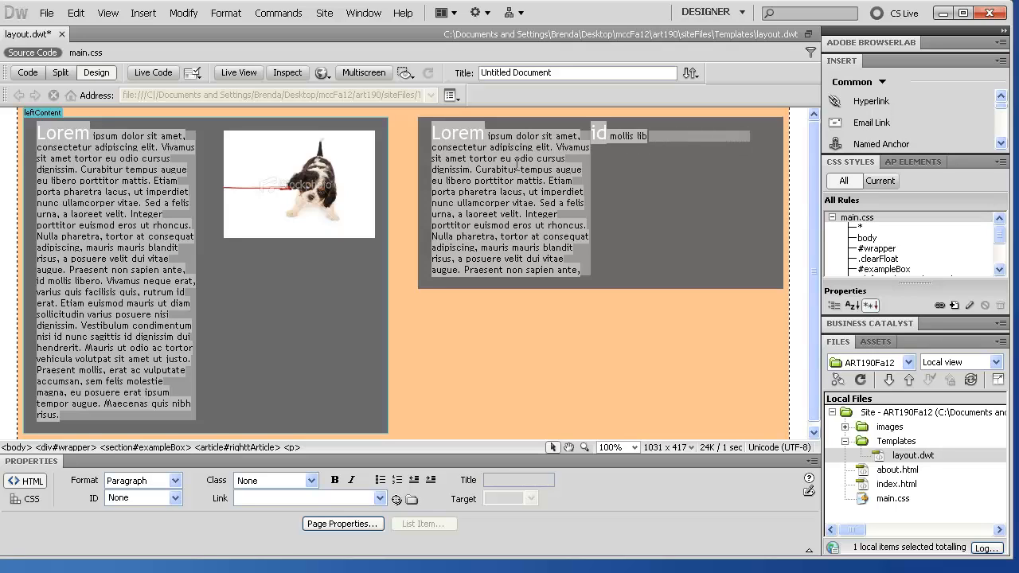
key("Left")
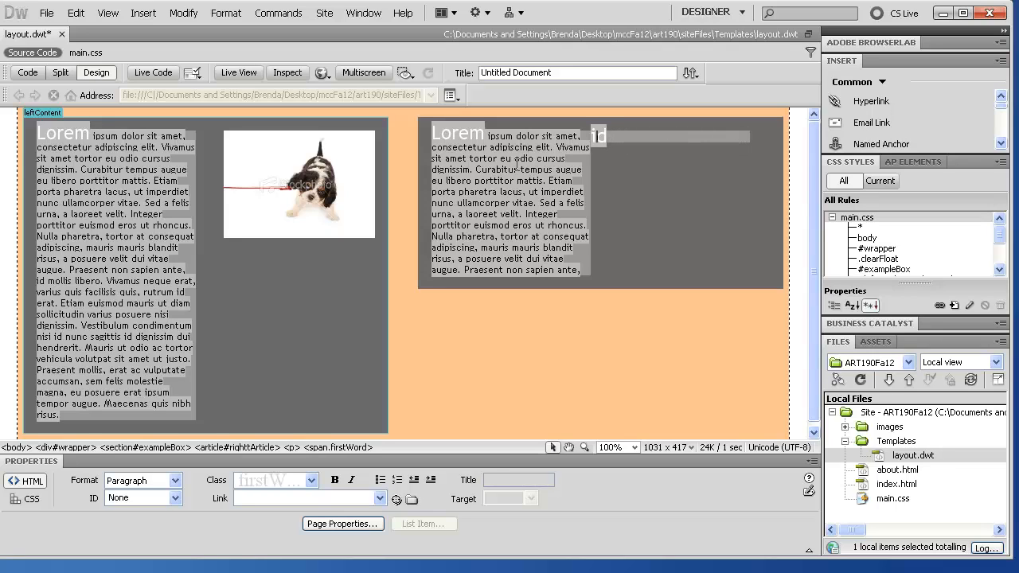
key("shift+Right")
type("About")
key("Left")
key("Left")
key("Left")
key("BackSpace")
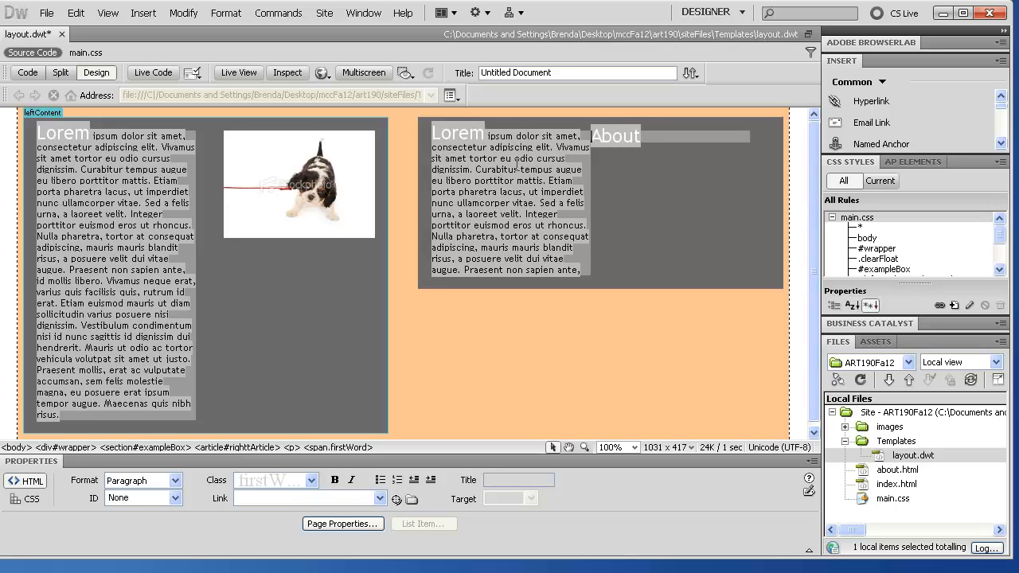
Step: Delete the right box's paragraph text and replace its Lorem heading with Home
left_click_drag(581, 271, 481, 135)
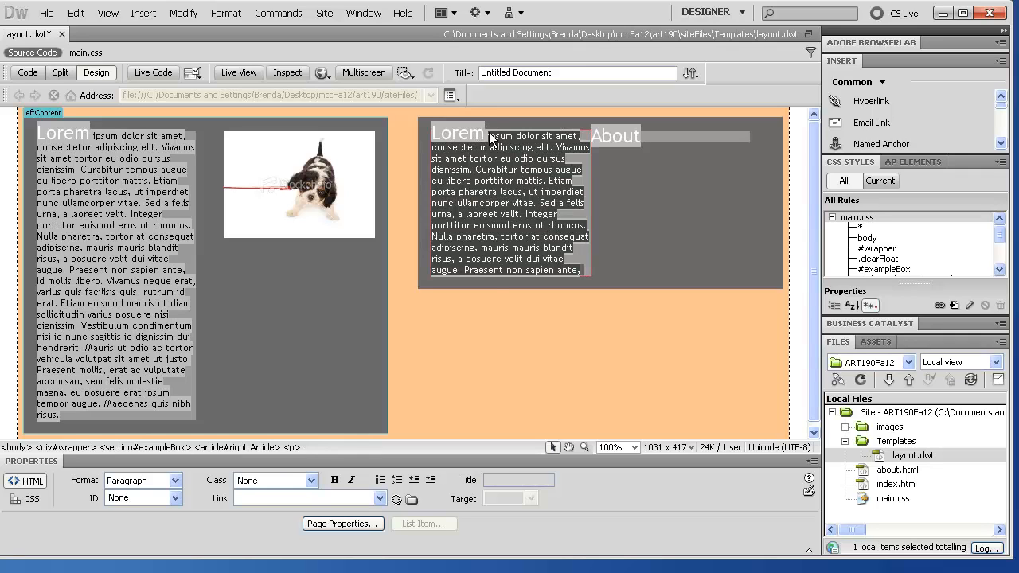
key("Delete")
double_click(471, 138)
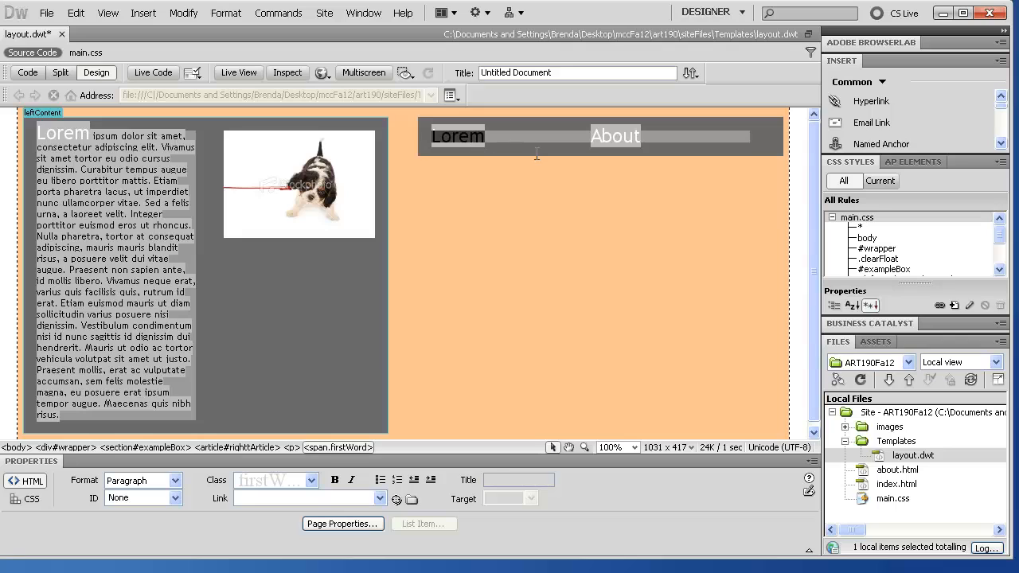
type("Home")
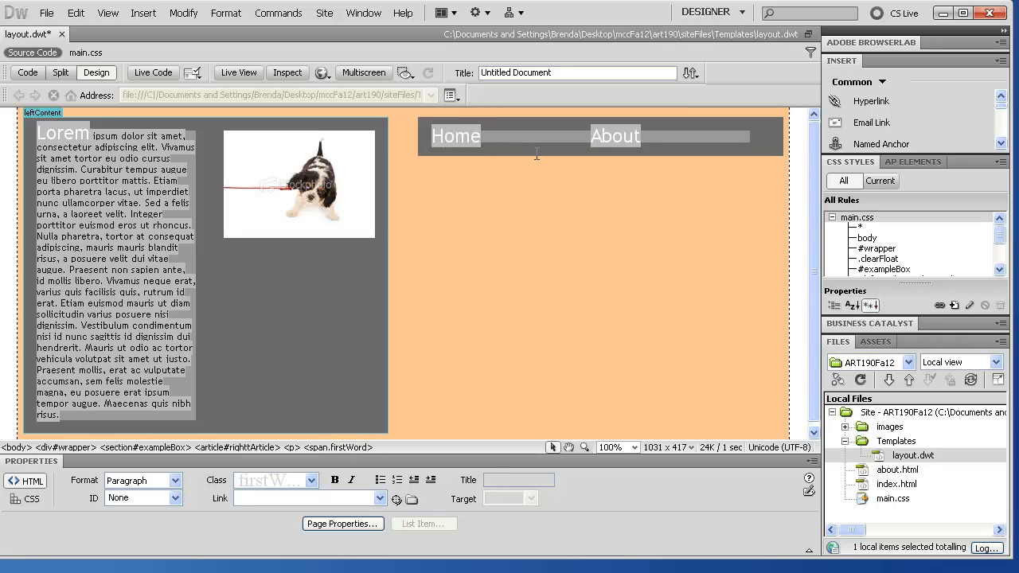
double_click(455, 137)
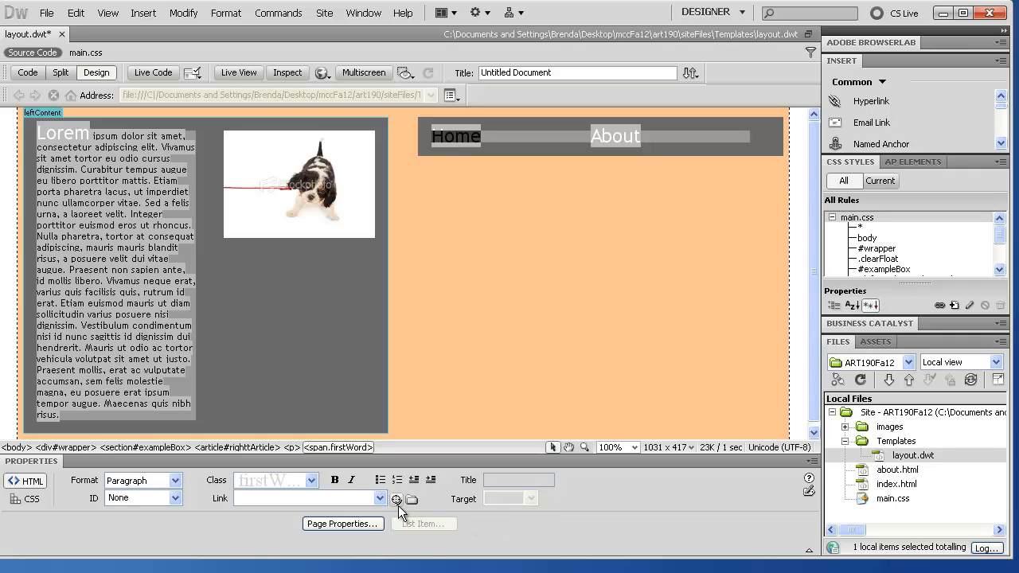
Step: Link Home to index.html and About to about.html in the template header
left_click_drag(397, 499, 896, 484)
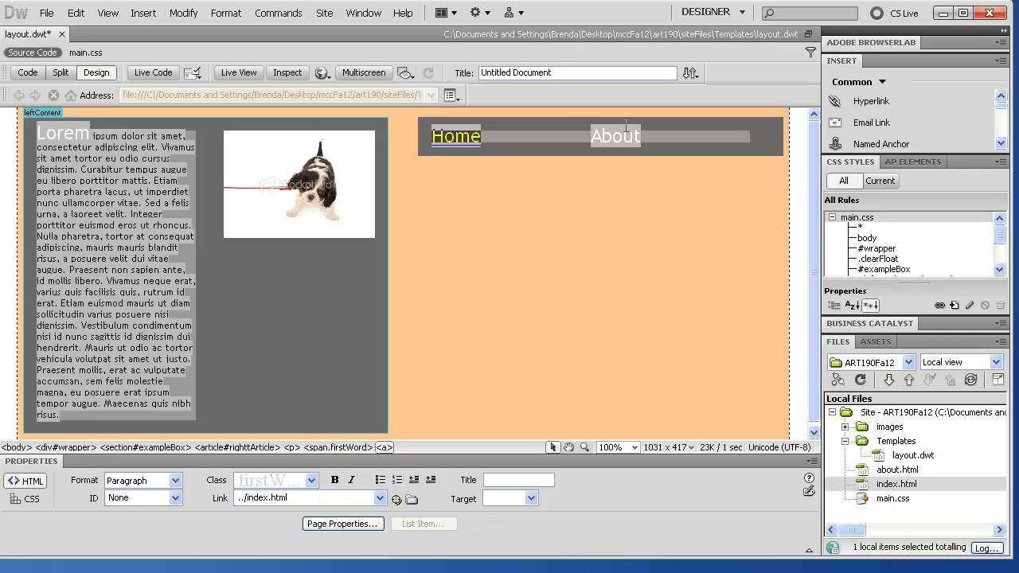
double_click(594, 135)
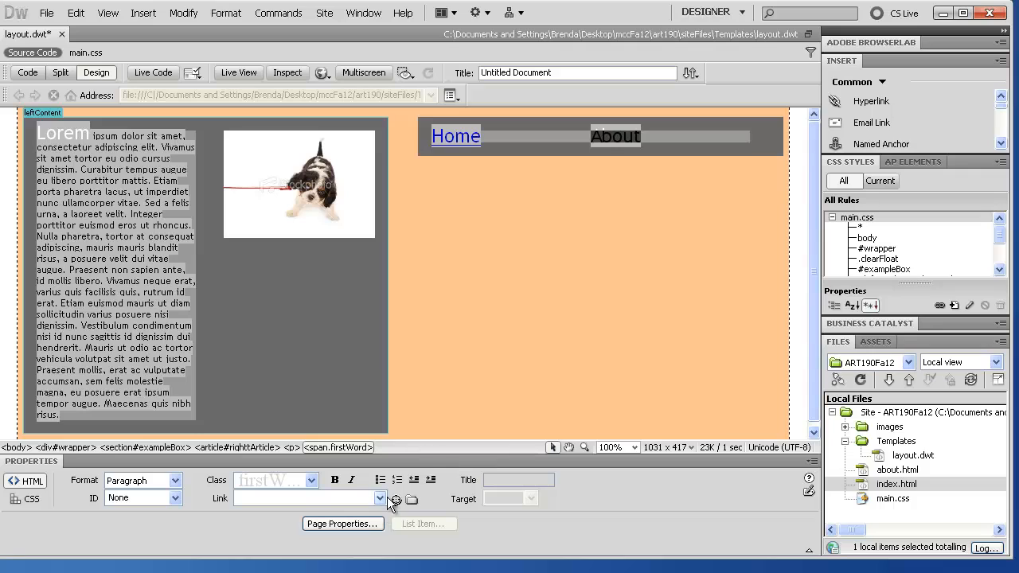
left_click_drag(394, 500, 896, 470)
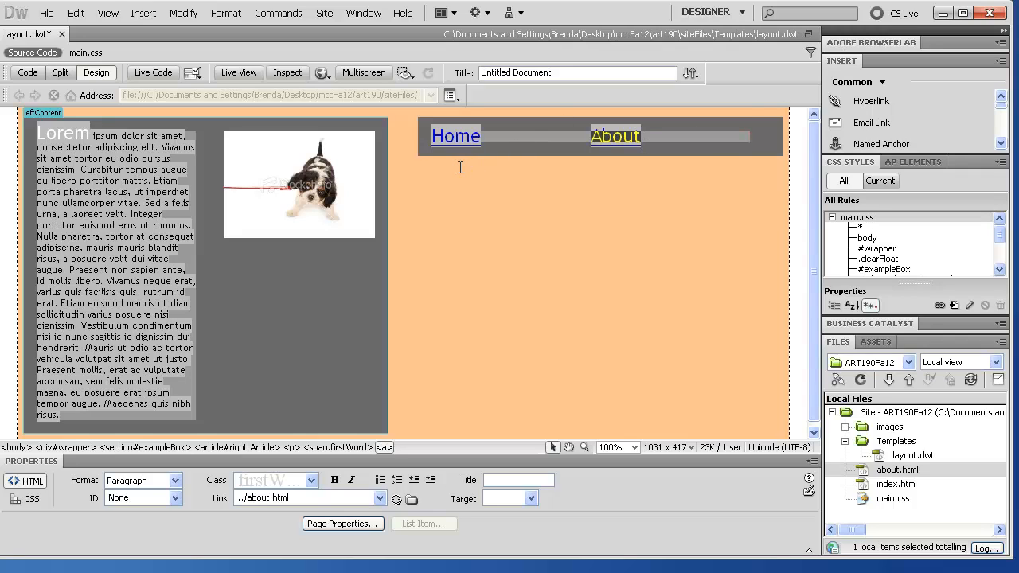
left_click(906, 470)
Step: Save layout.dwt, update index.html and about.html from it, and close the template
left_click(46, 13)
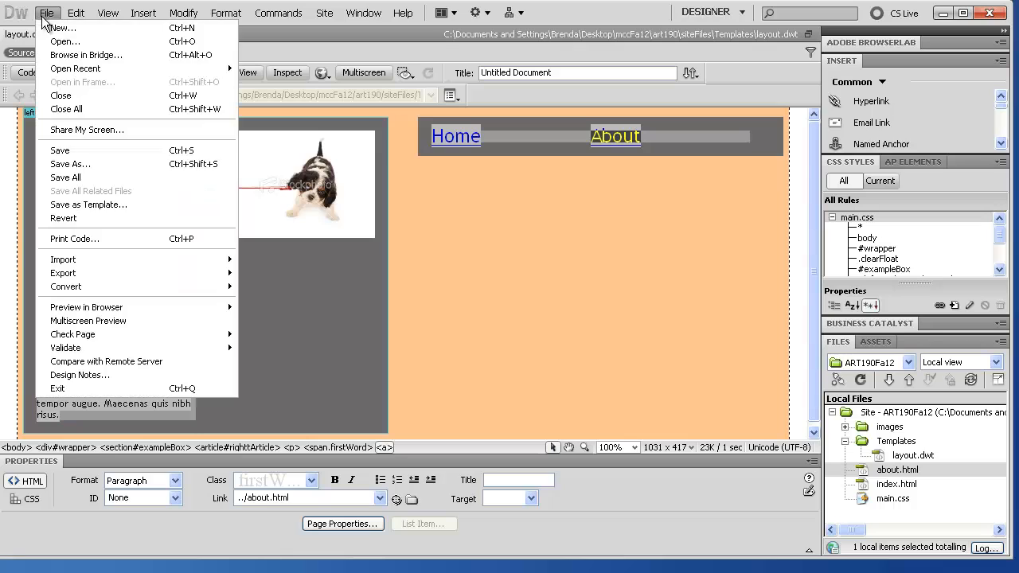
left_click(64, 151)
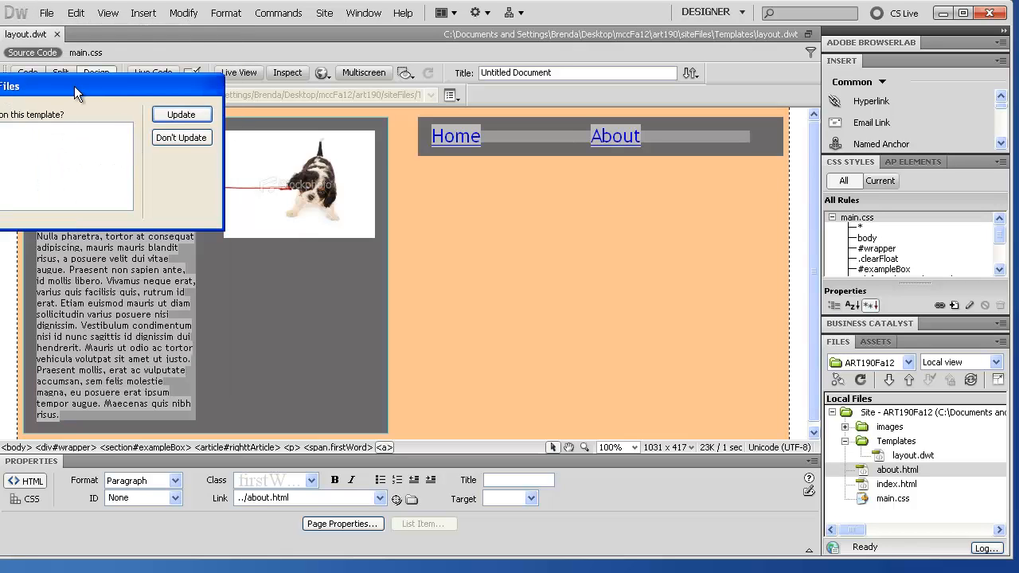
left_click_drag(74, 86, 295, 121)
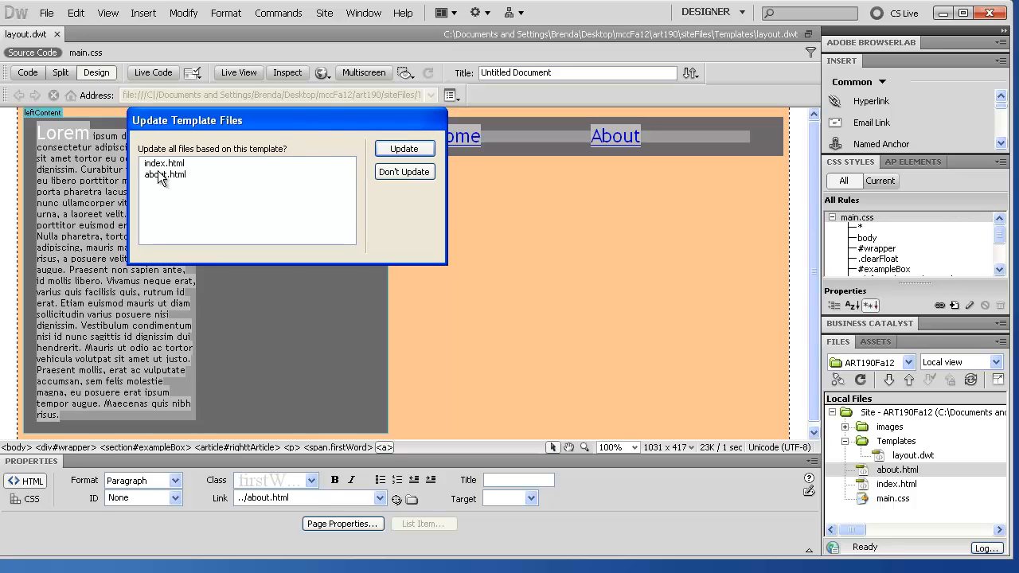
left_click(404, 149)
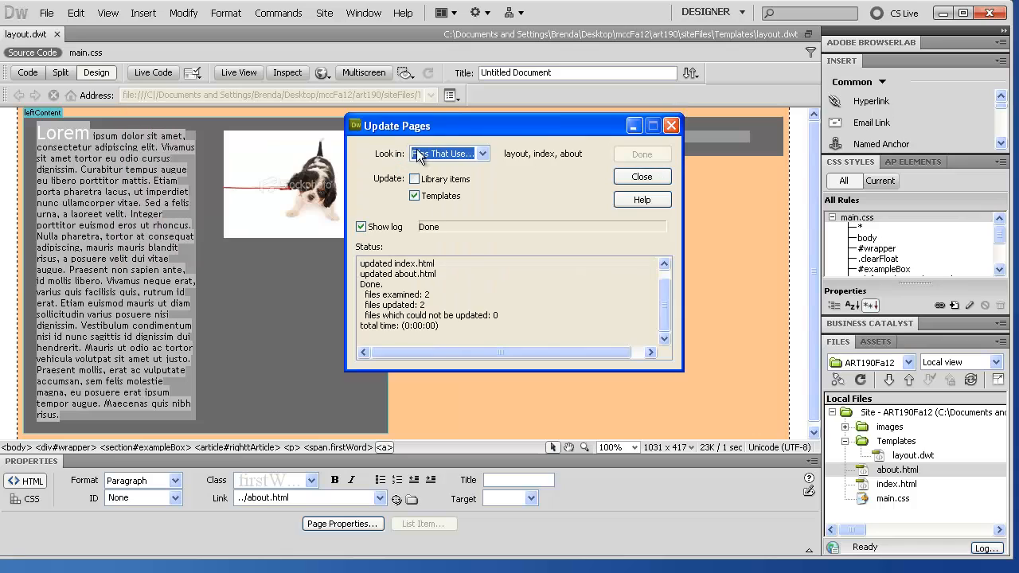
left_click(642, 177)
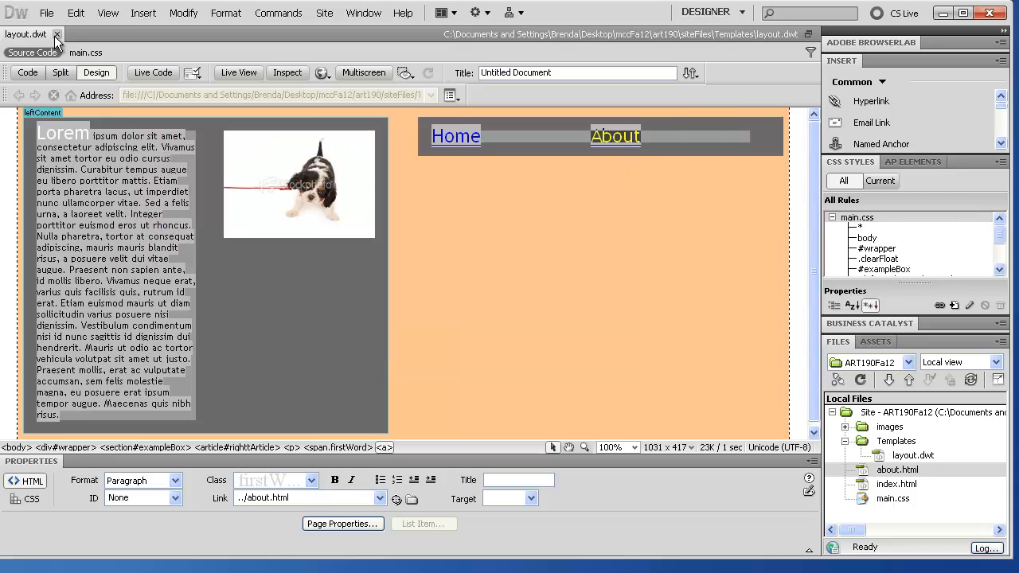
left_click(56, 34)
Step: Check index.html and about.html for the new links, close them, and reopen layout.dwt
double_click(864, 483)
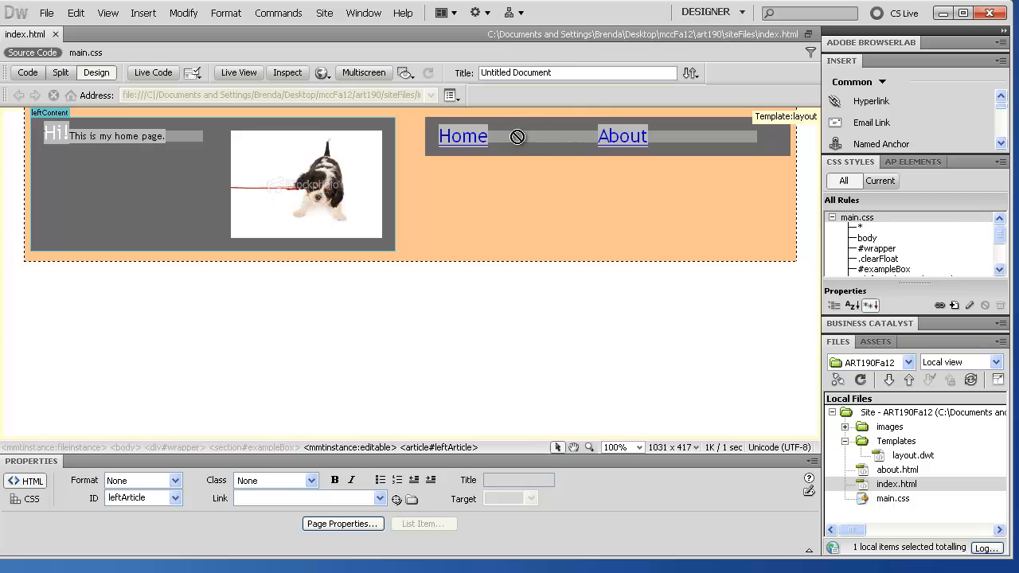
double_click(884, 471)
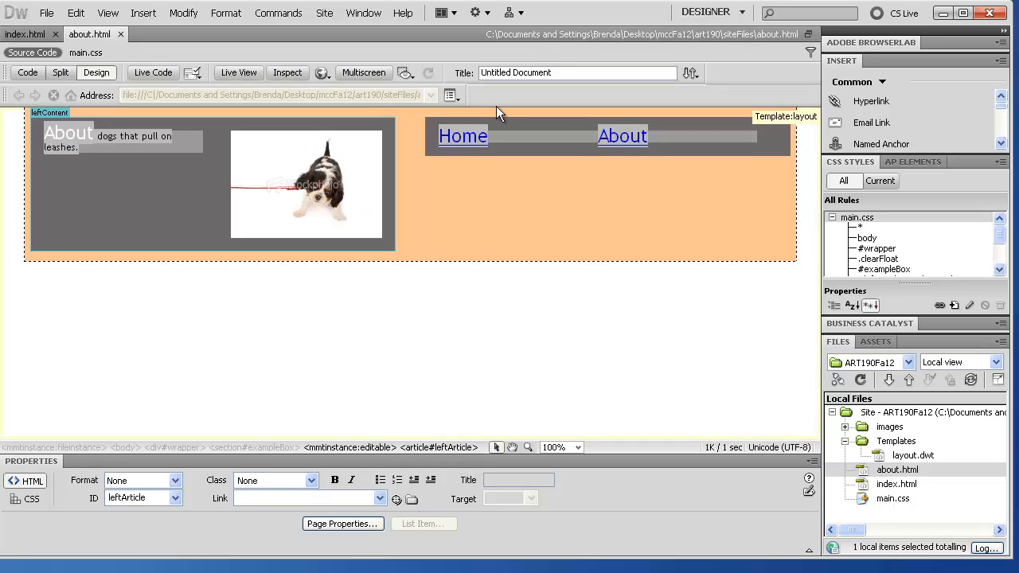
left_click(120, 35)
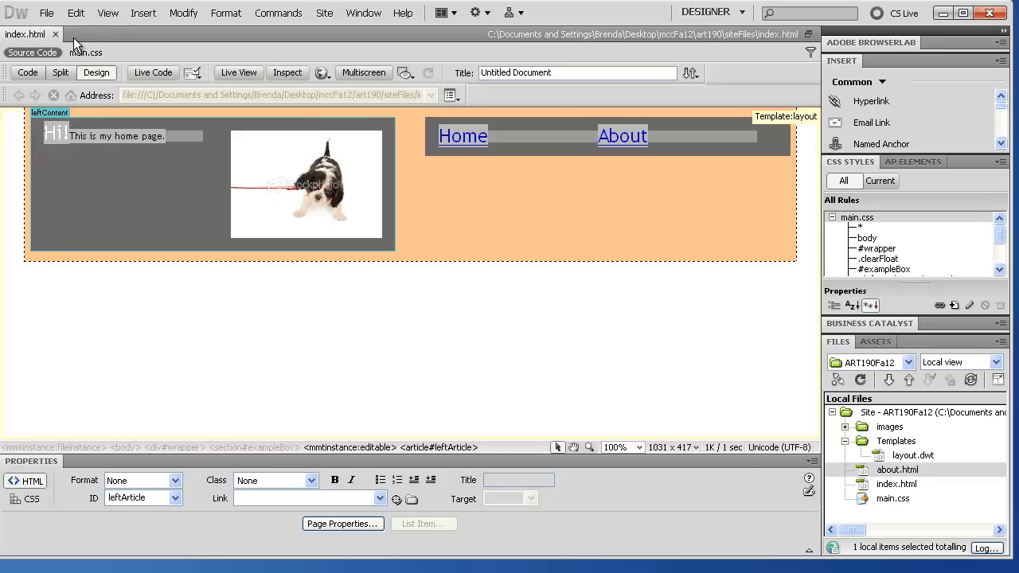
left_click(55, 34)
left_click(879, 459)
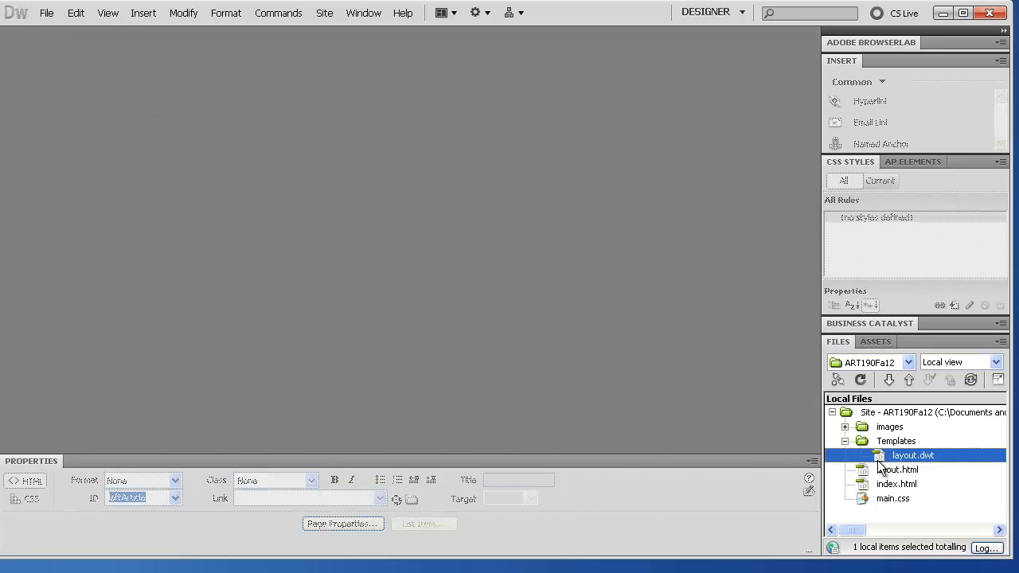
double_click(881, 458)
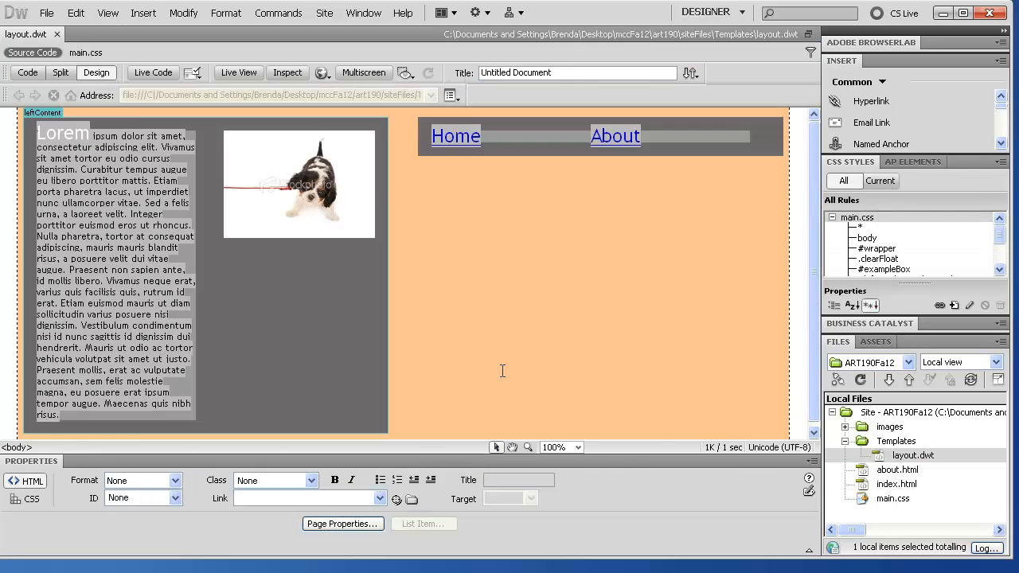
Step: Replace the word Lorem with Happy at the start of the template's left column
left_click(56, 137)
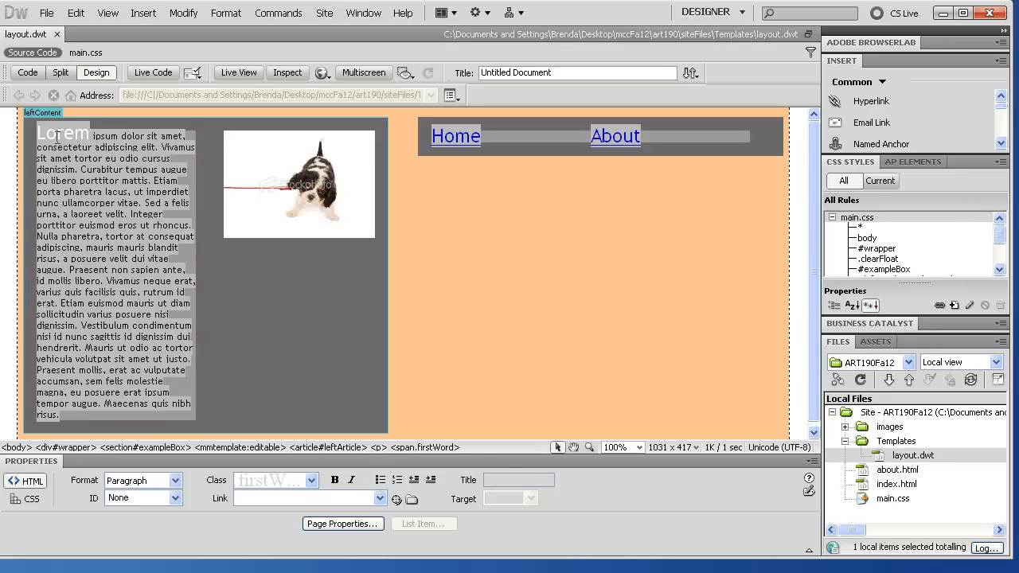
double_click(57, 137)
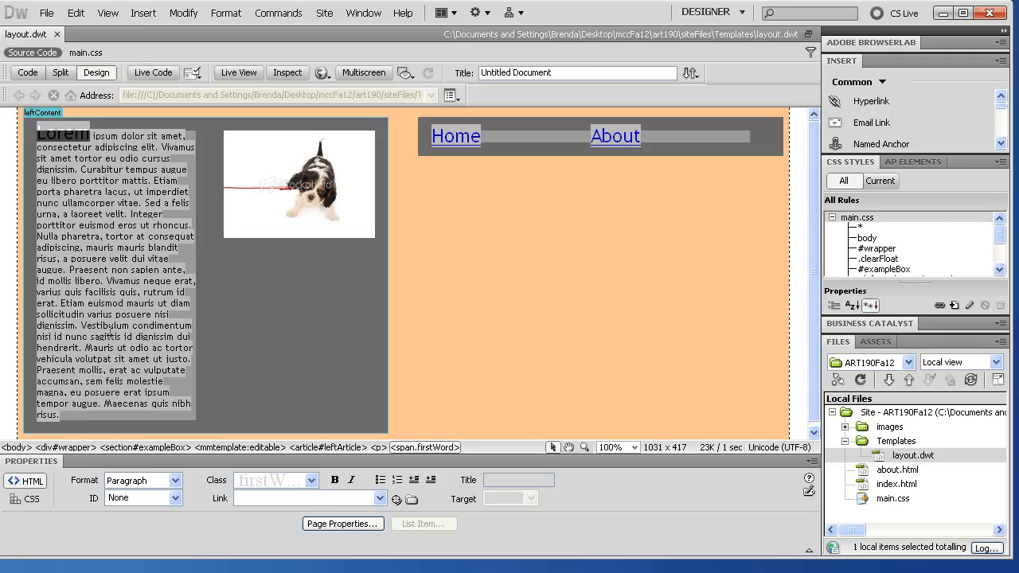
type("Happy")
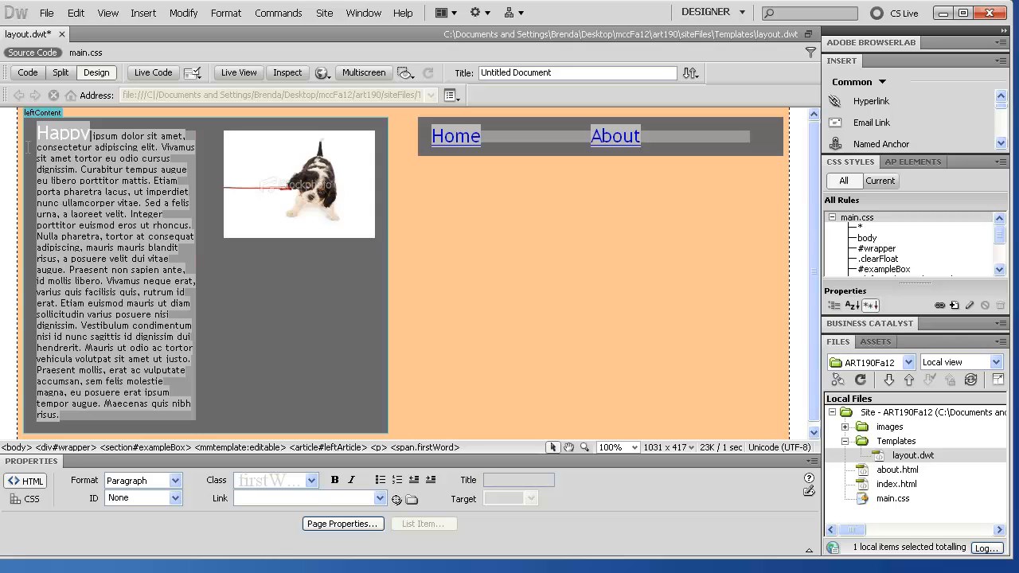
Step: Save layout.dwt and update index.html and about.html from it
key("ctrl+s")
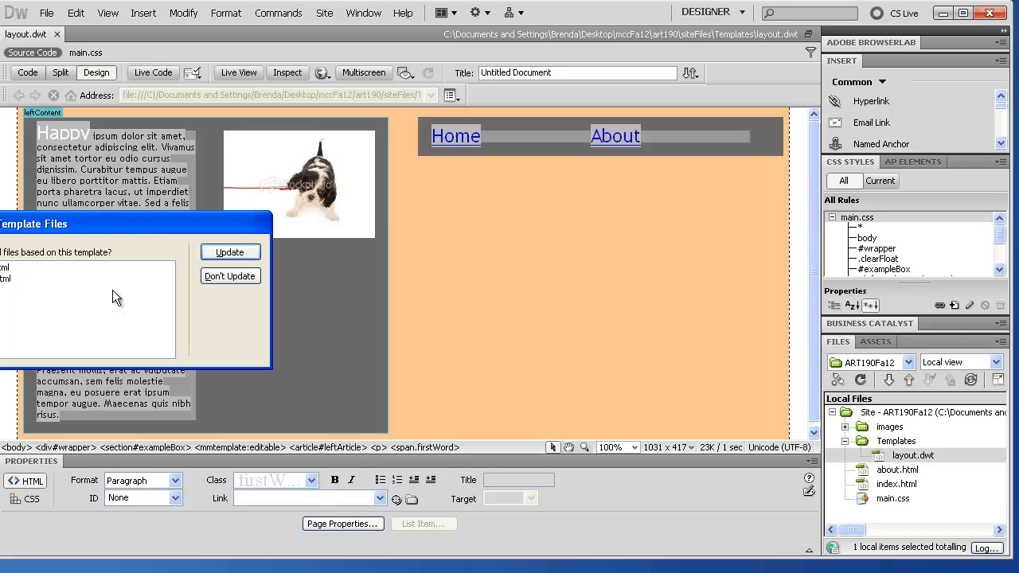
left_click_drag(74, 220, 307, 209)
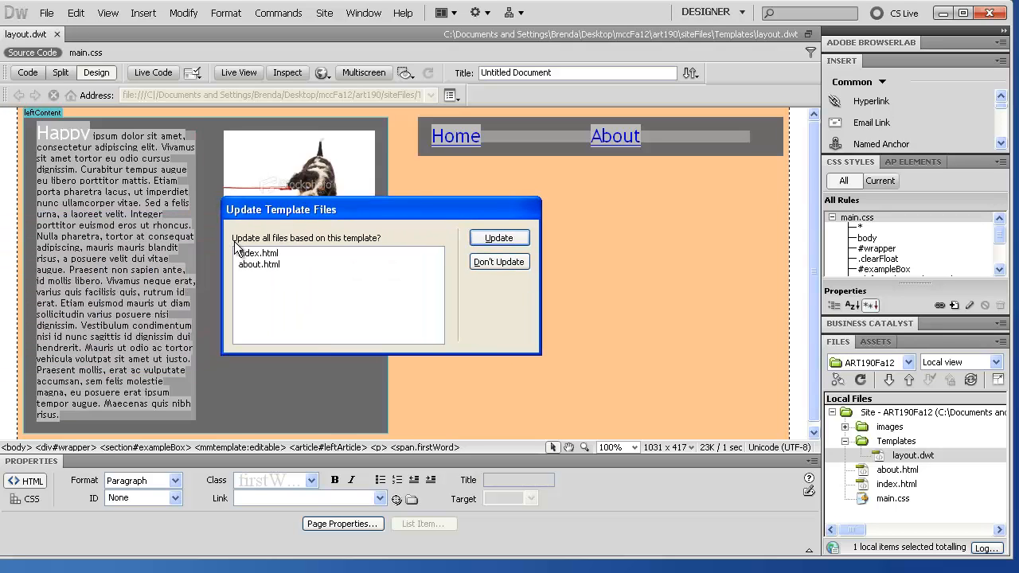
left_click(498, 238)
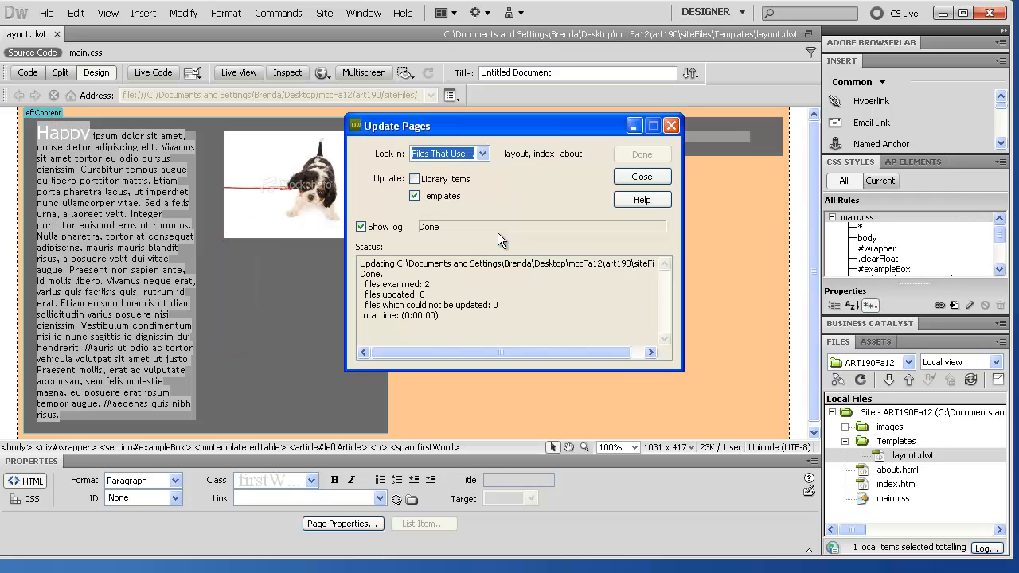
left_click(647, 178)
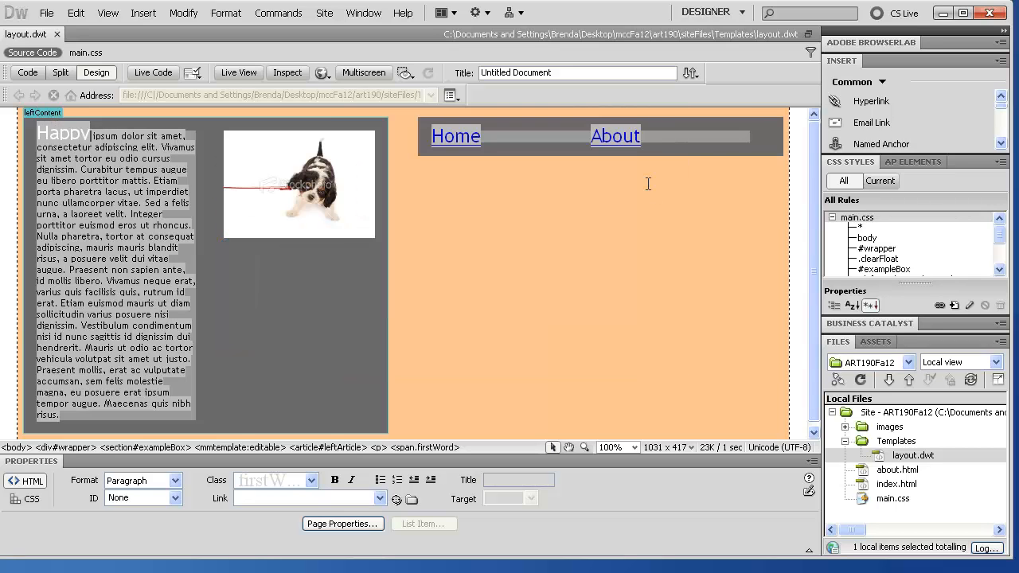
Step: Close layout.dwt, then open index.html, about.html and layout.dwt from the Files panel
left_click(59, 32)
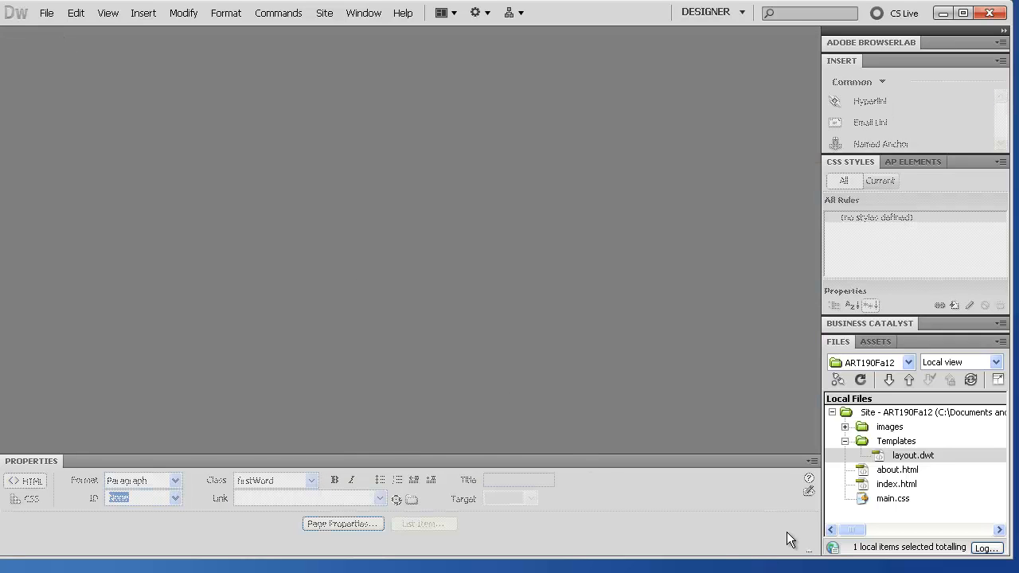
double_click(877, 485)
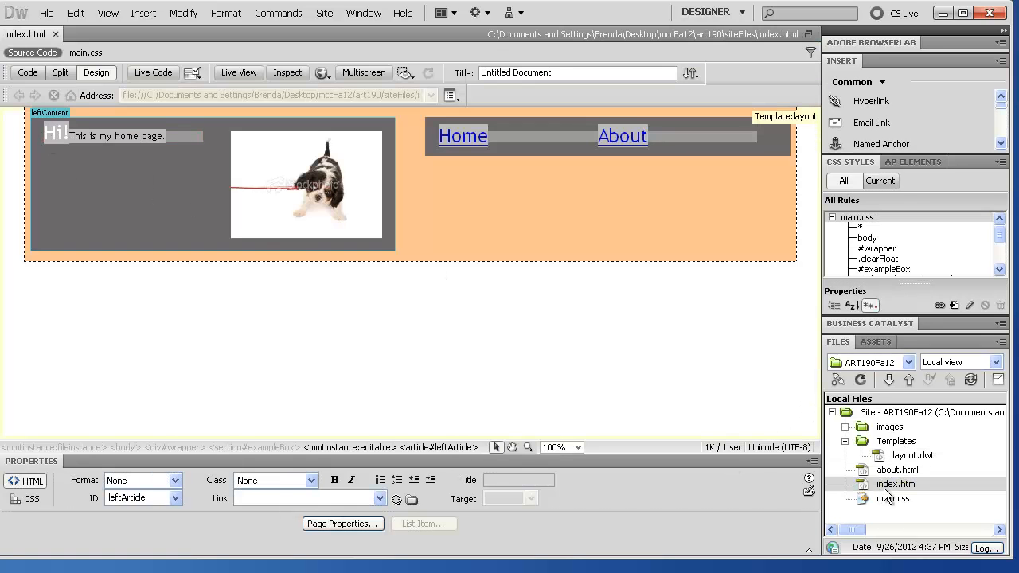
double_click(898, 470)
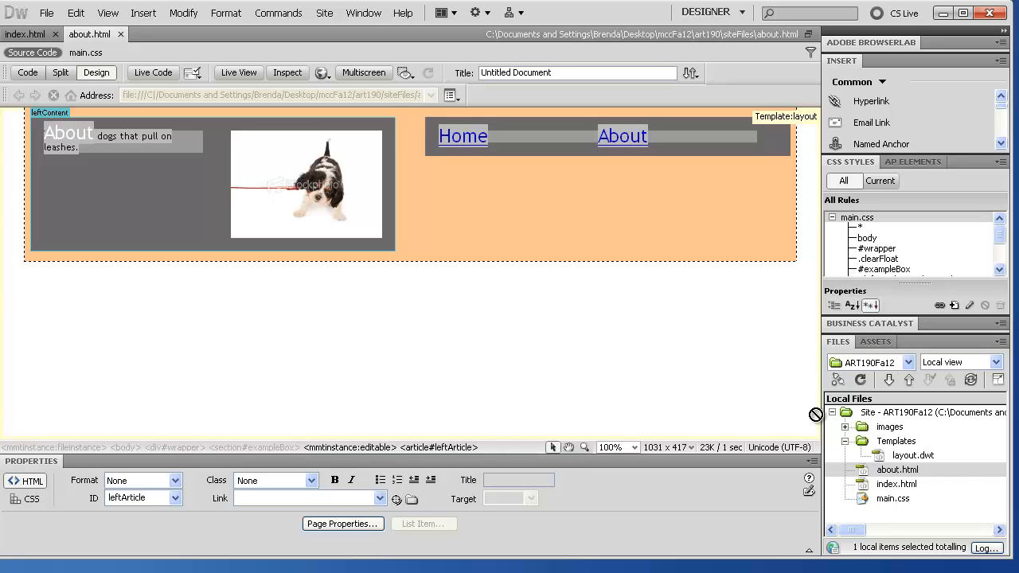
double_click(913, 456)
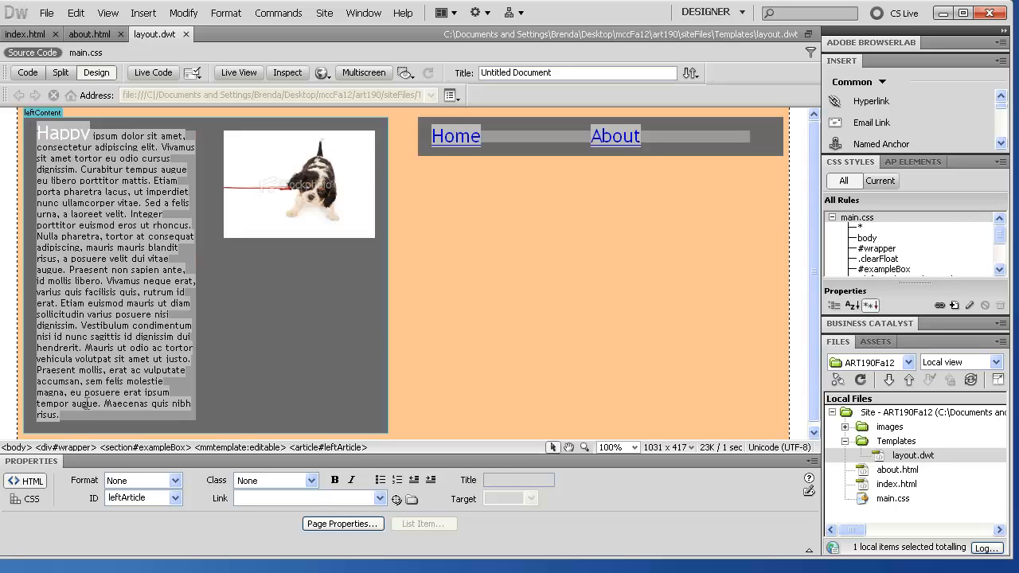
Step: Compare the index.html, about.html and layout.dwt tabs, finishing on layout.dwt
left_click(88, 35)
left_click(29, 35)
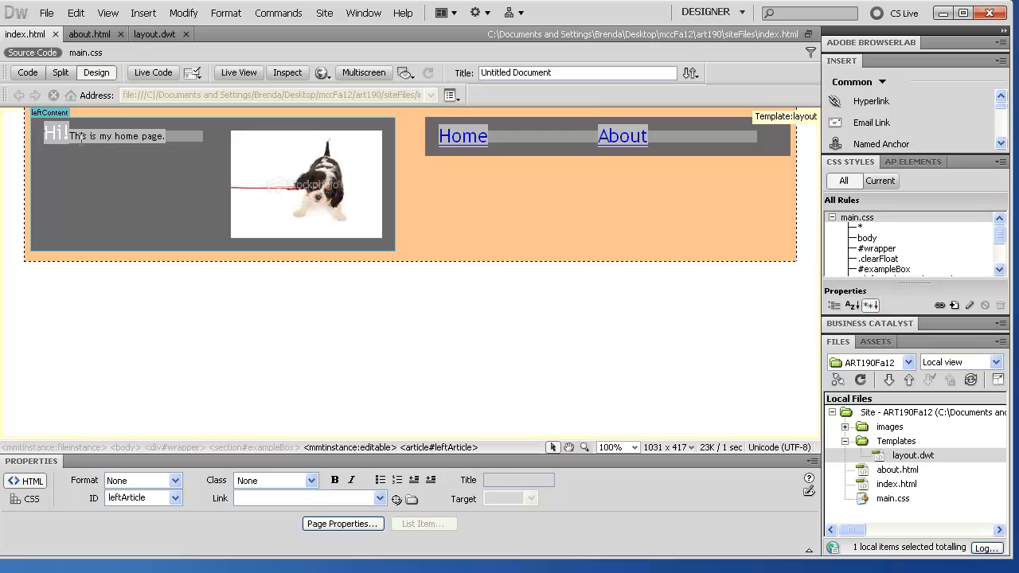
left_click(89, 36)
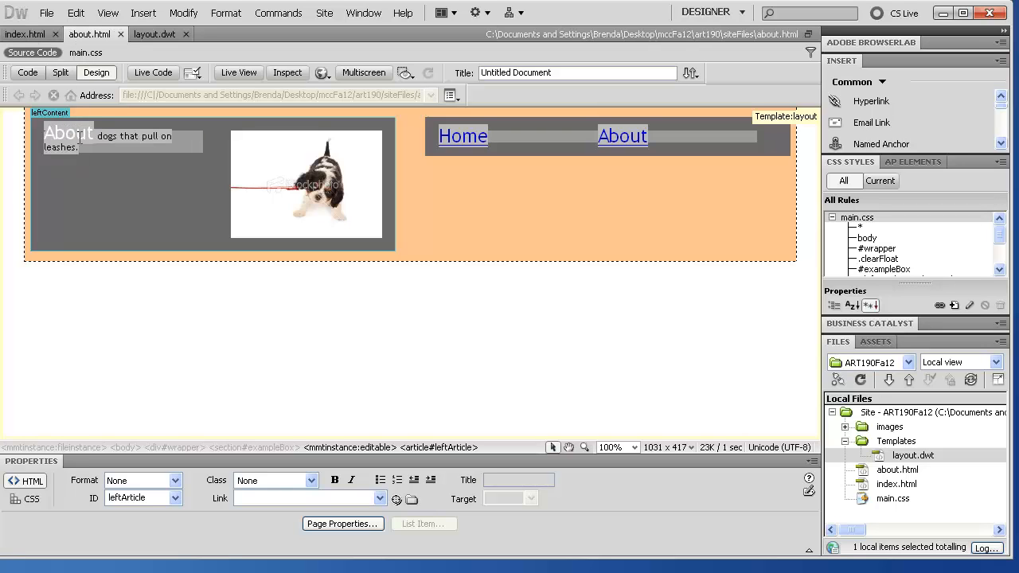
left_click(144, 35)
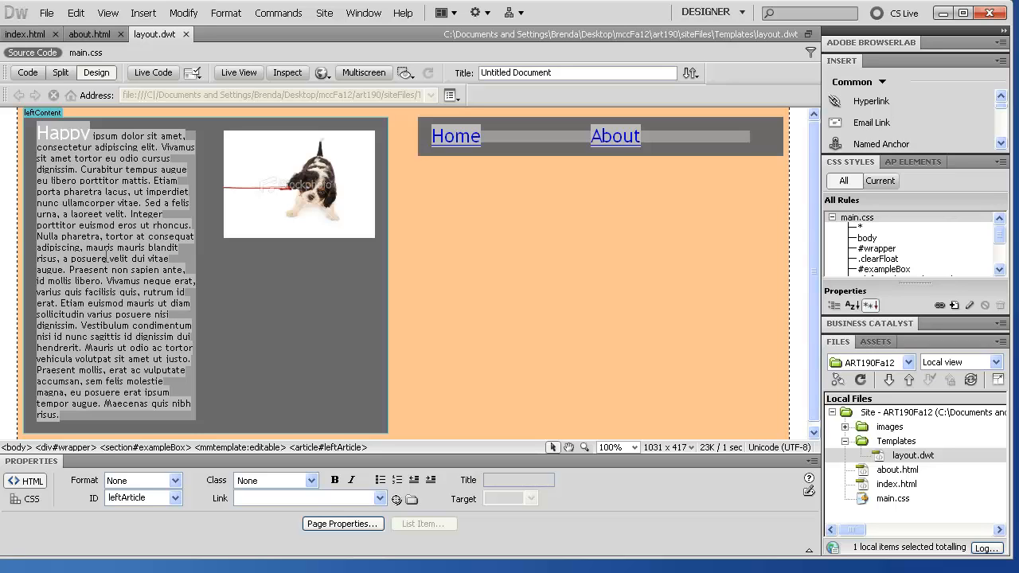
left_click(79, 35)
left_click(22, 38)
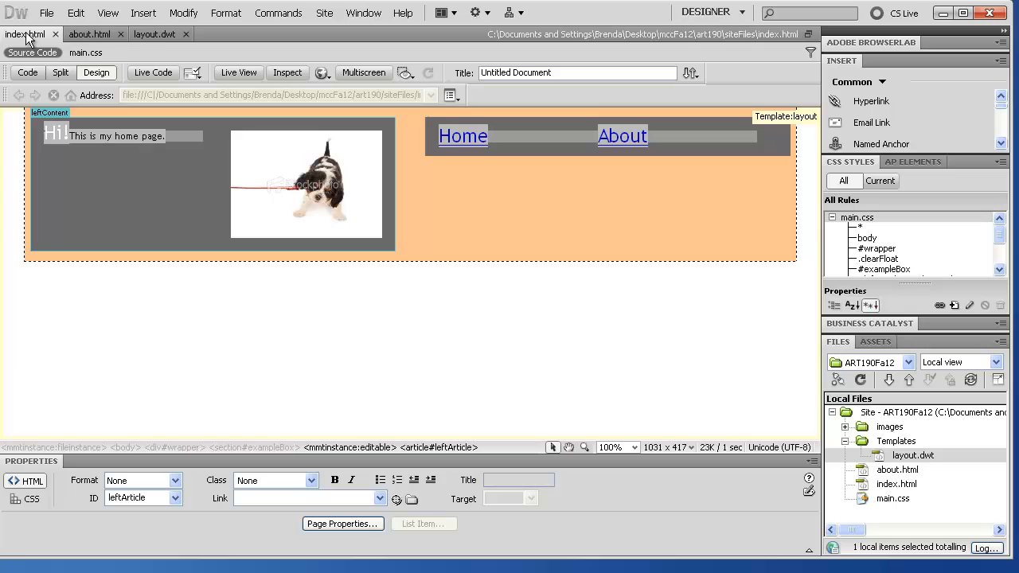
left_click(80, 35)
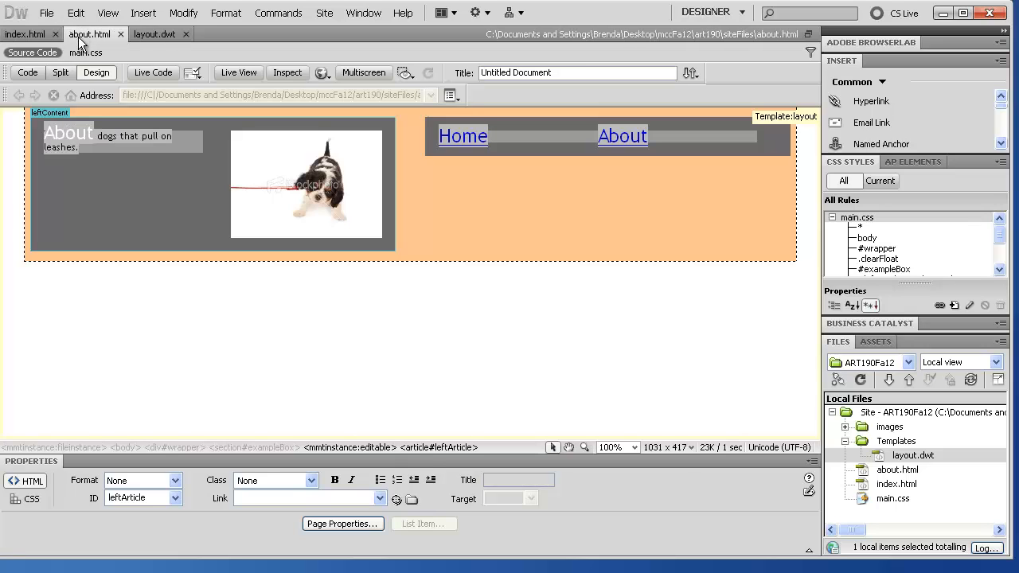
left_click(151, 34)
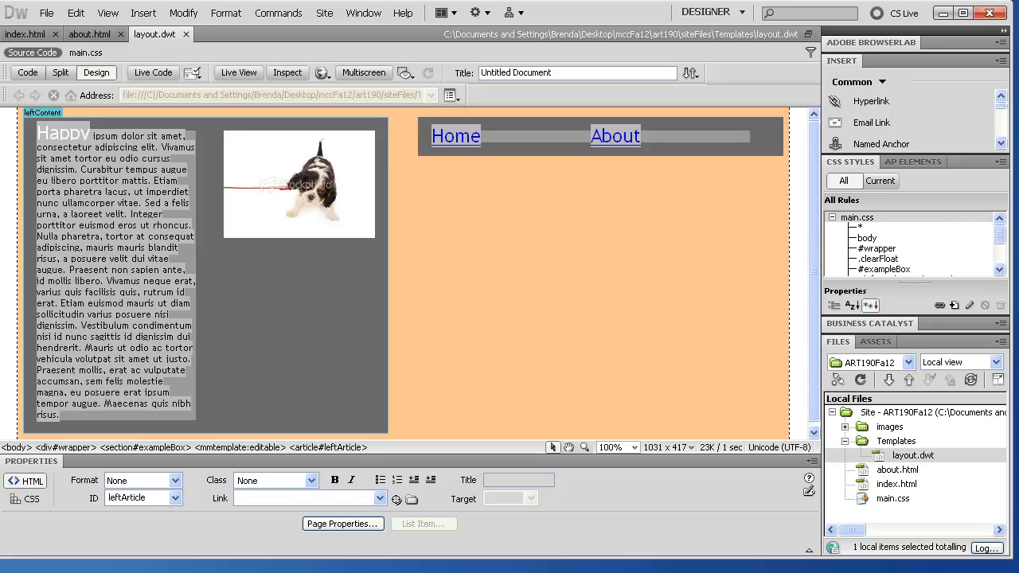
Step: Create a new Untitled-3 page based on the layout template
left_click(46, 14)
left_click(50, 26)
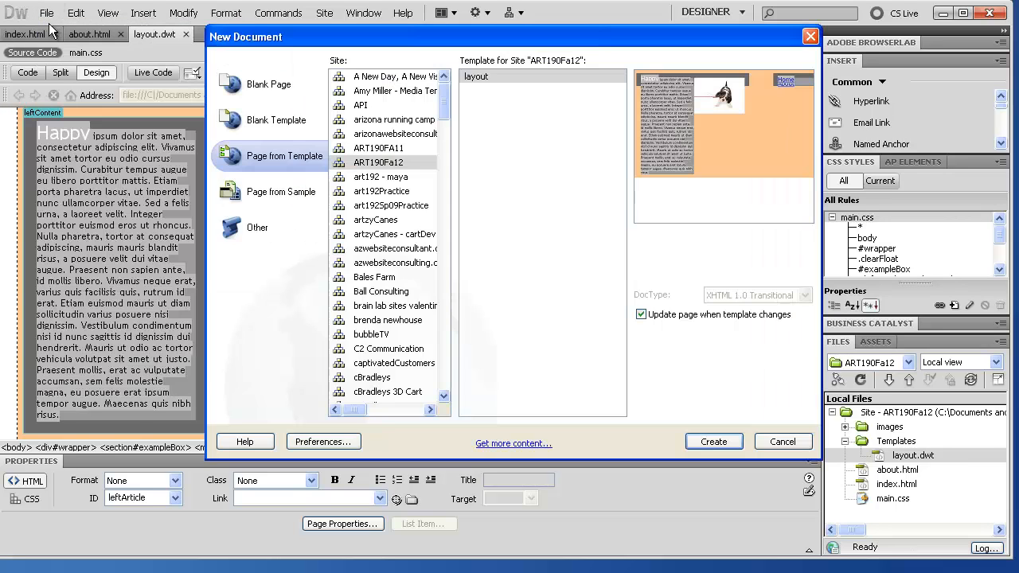
left_click(712, 443)
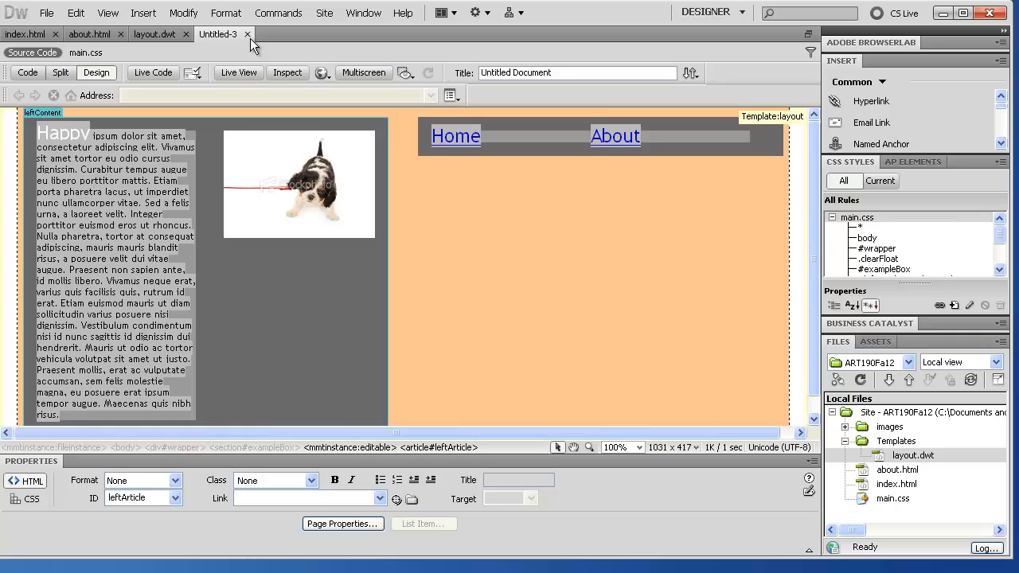
Step: Close Untitled-3, layout.dwt and about.html, leaving index.html open
left_click(247, 35)
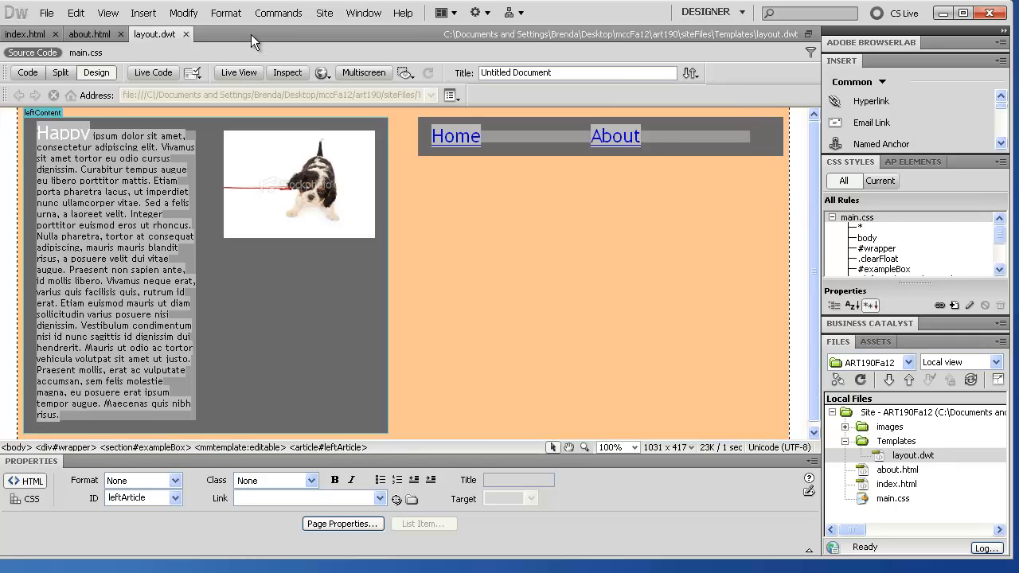
left_click(185, 34)
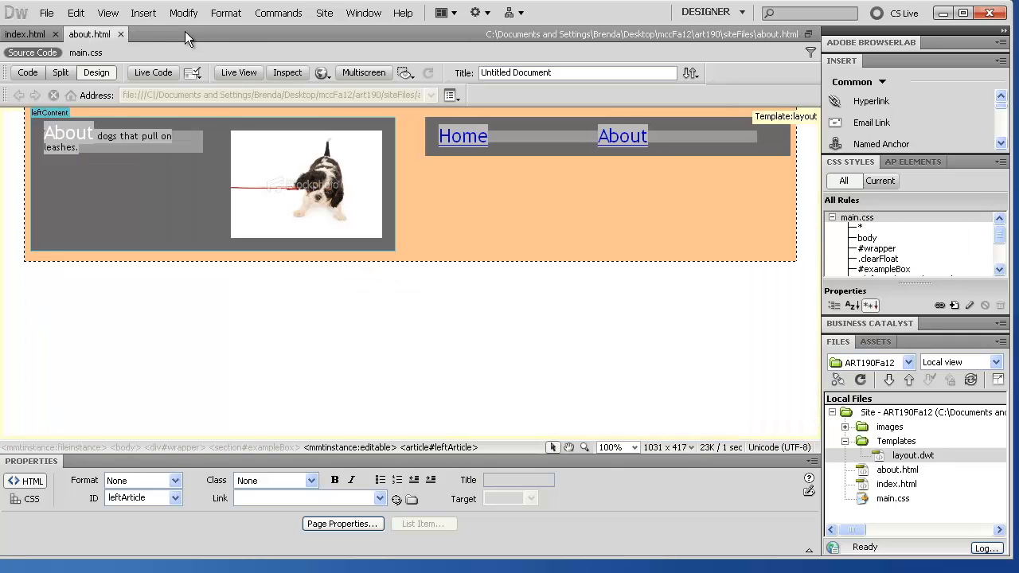
left_click(120, 34)
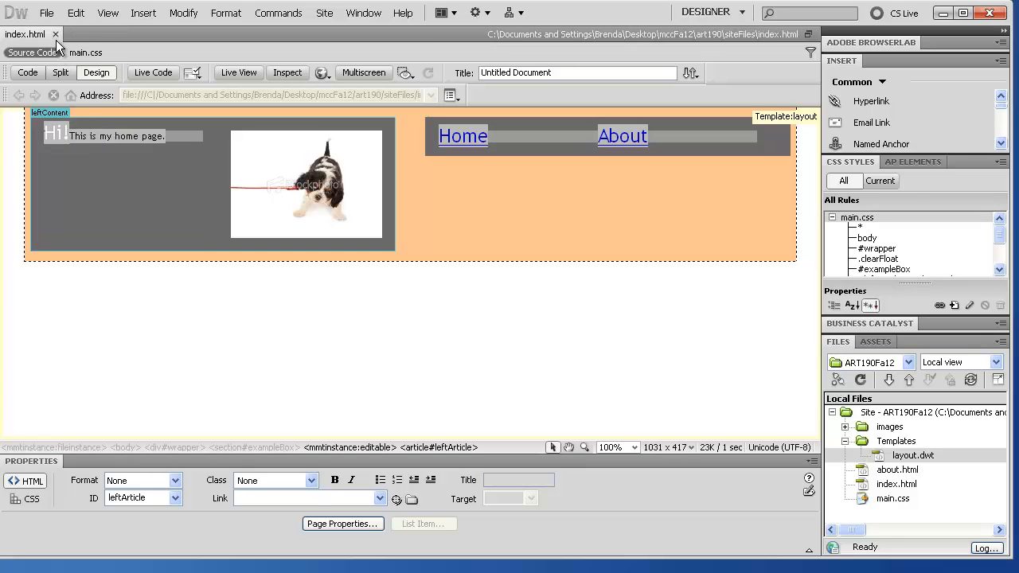
left_click(51, 112)
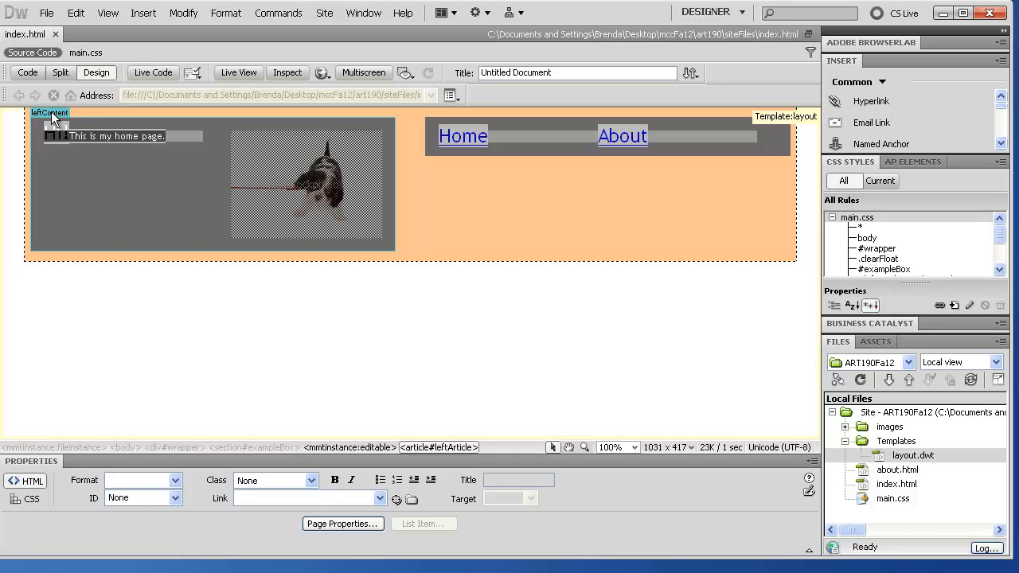
left_click(176, 16)
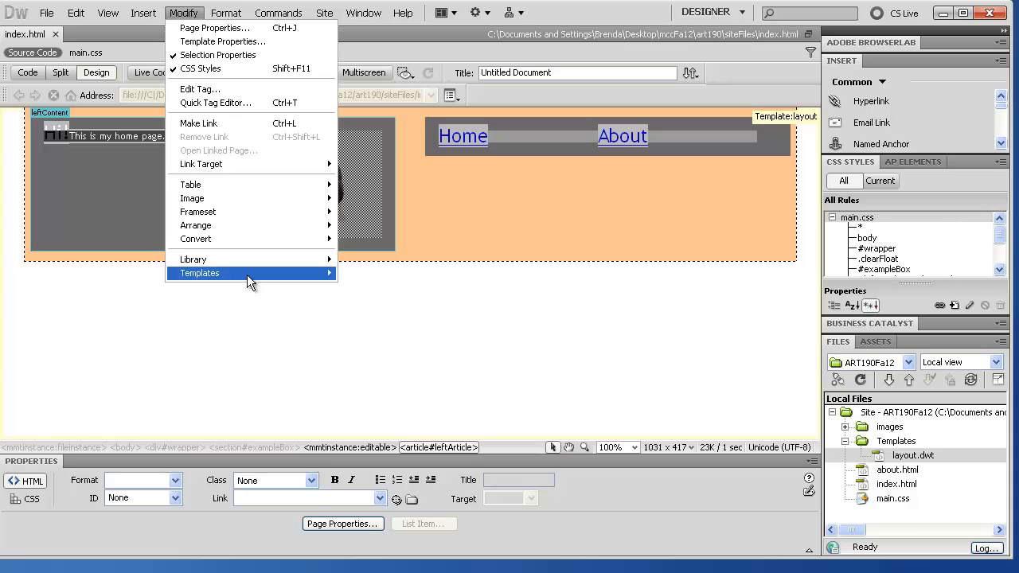
mouse_move(247, 275)
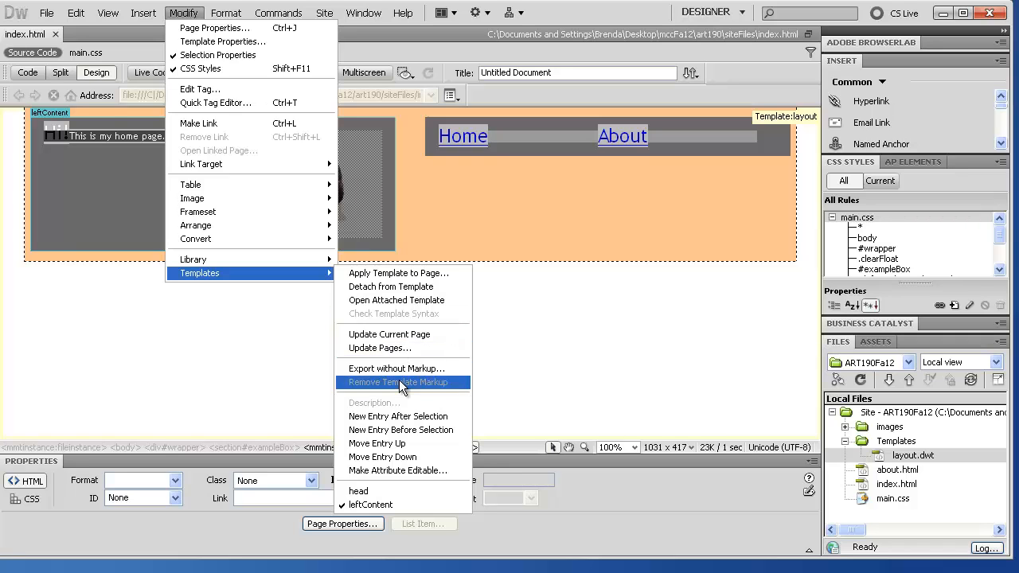
Step: Close index.html, open layout.dwt, and remove the leftContent region's template markup
mouse_move(50, 14)
left_click(31, 42)
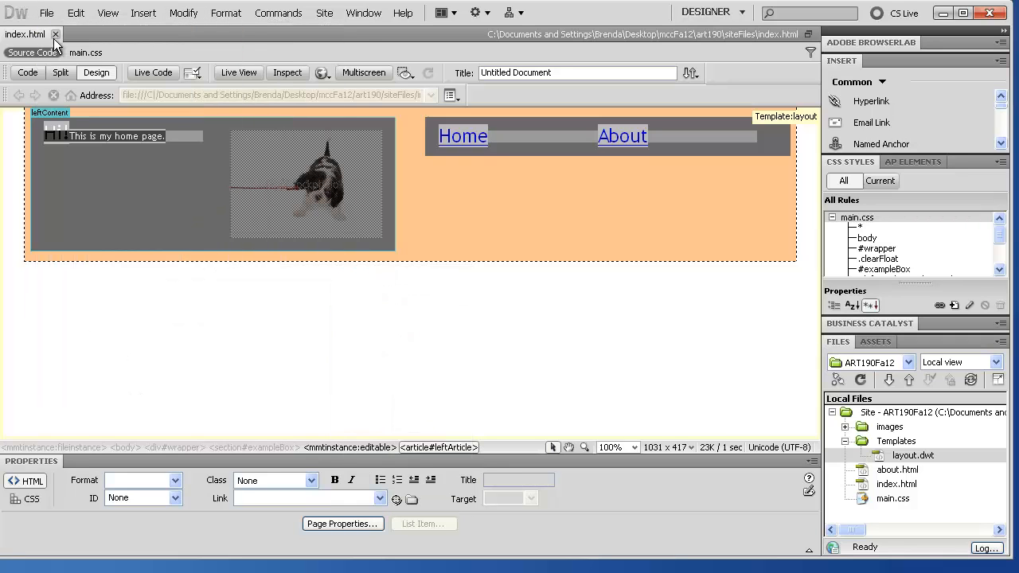
left_click(55, 35)
double_click(907, 456)
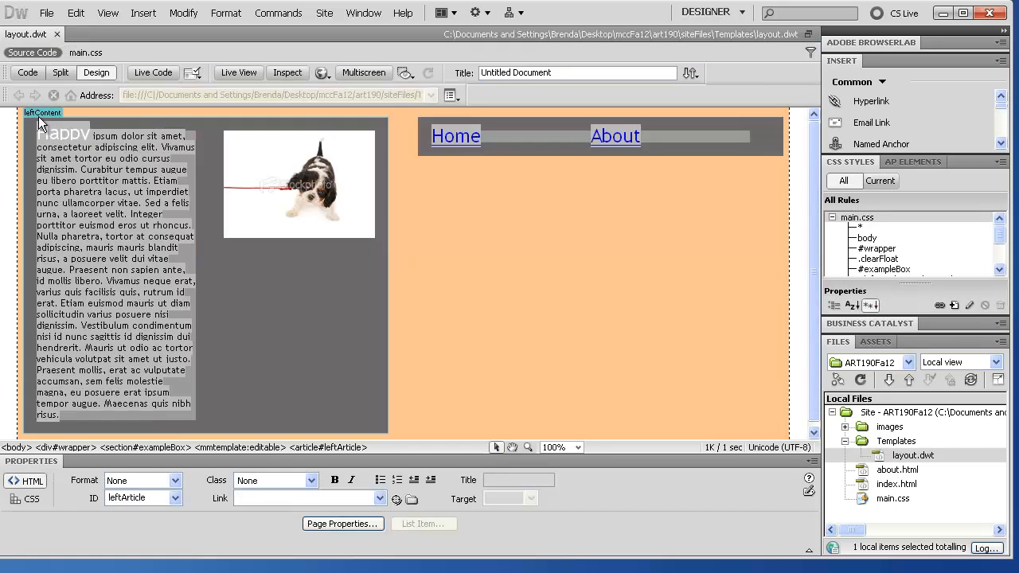
left_click(33, 111)
left_click(183, 14)
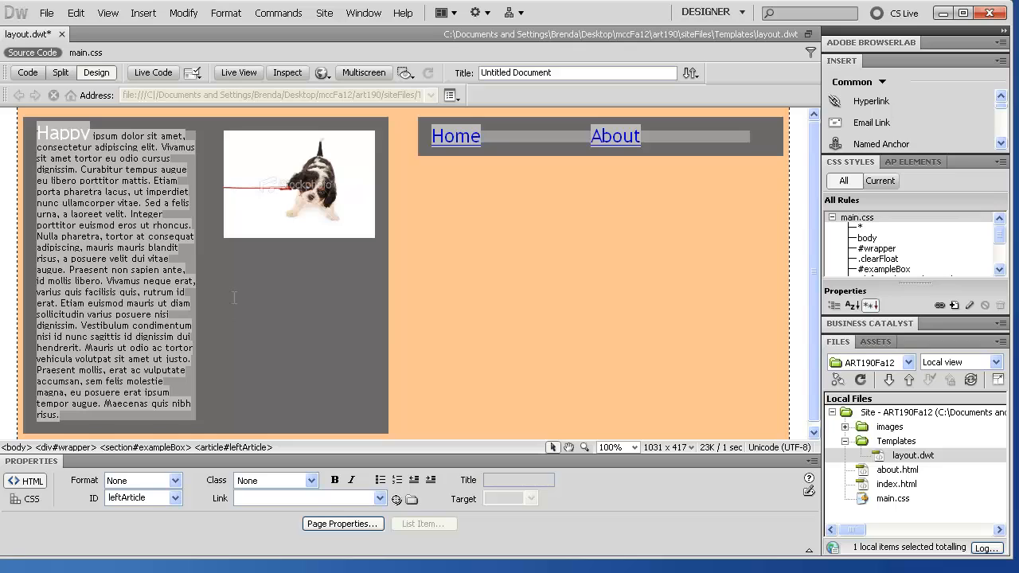
Step: Save layout.dwt without editable regions and update index.html and about.html
key("ctrl+s")
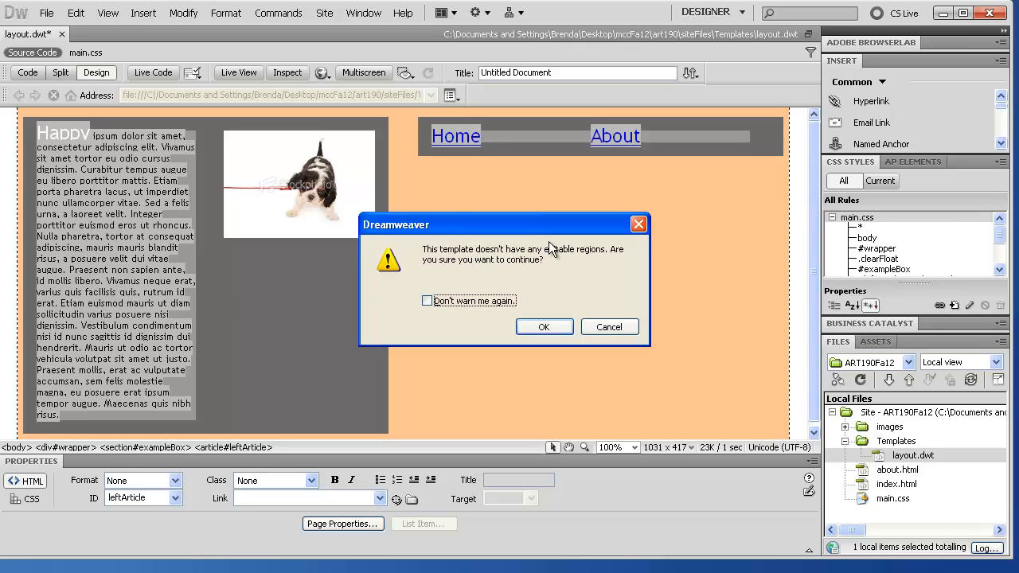
left_click(545, 327)
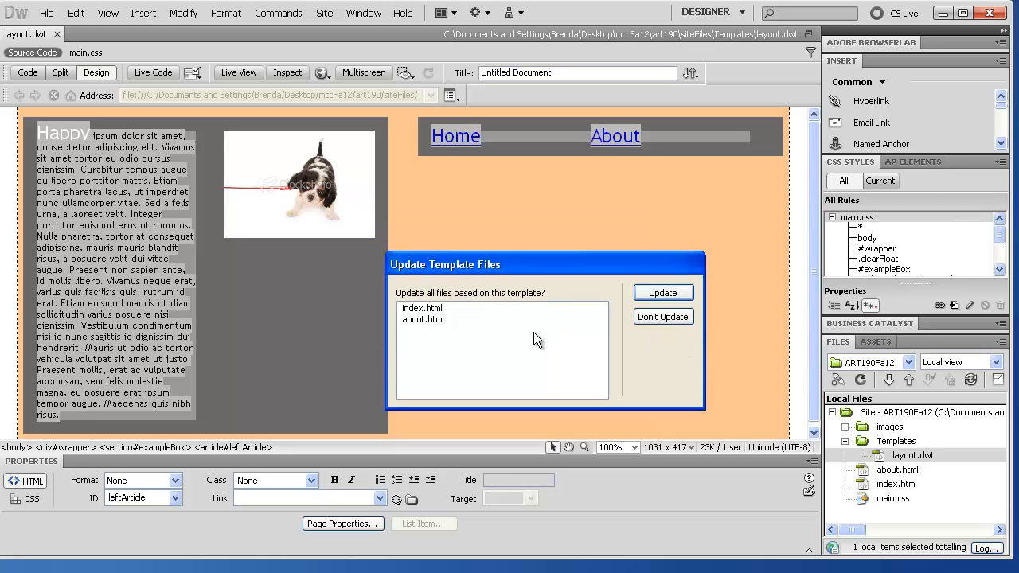
left_click(663, 293)
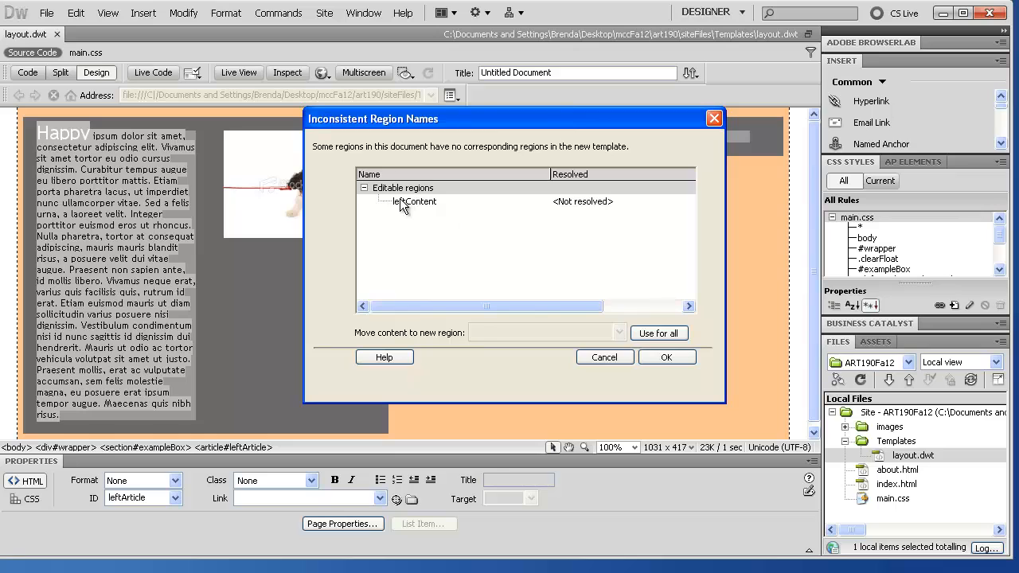
Step: Send leftContent content to Nowhere for all pages, finish the update, and close layout.dwt
left_click(398, 201)
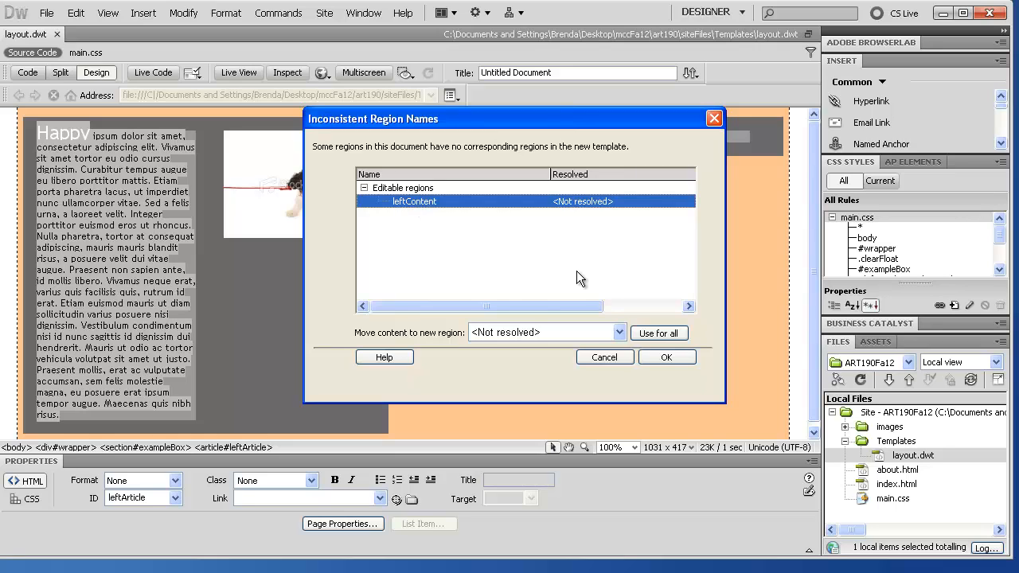
left_click(574, 338)
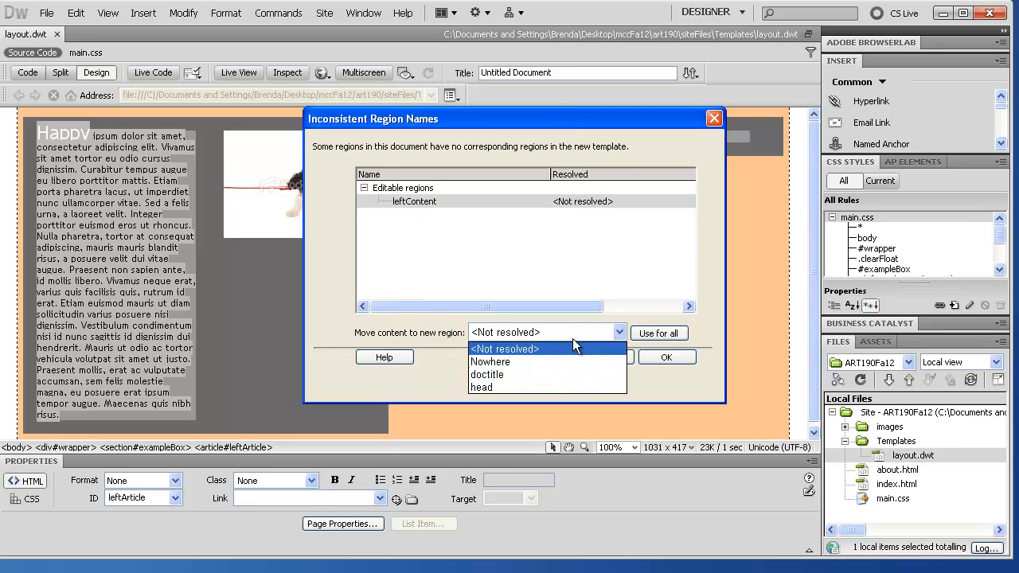
left_click(529, 364)
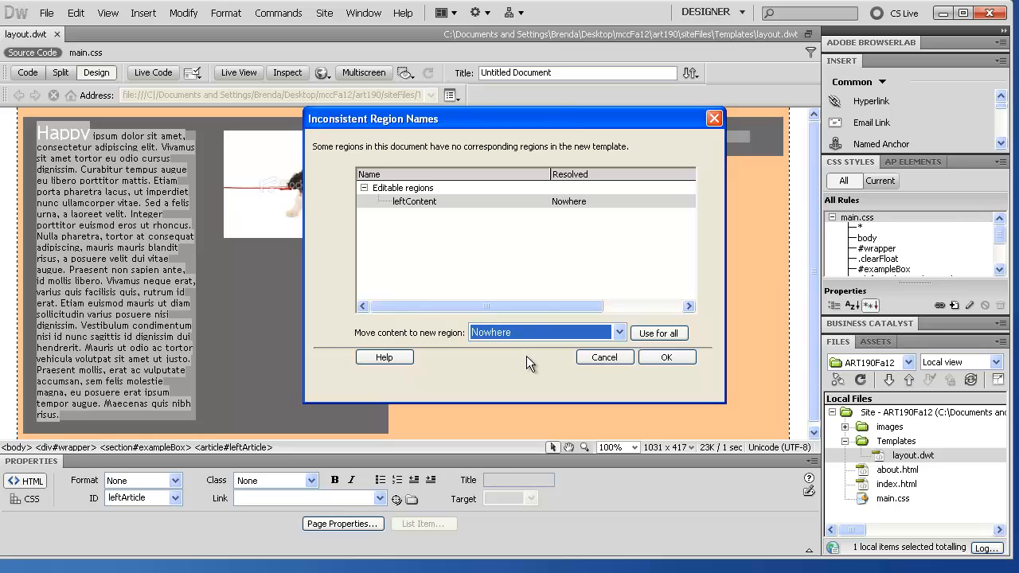
left_click(661, 335)
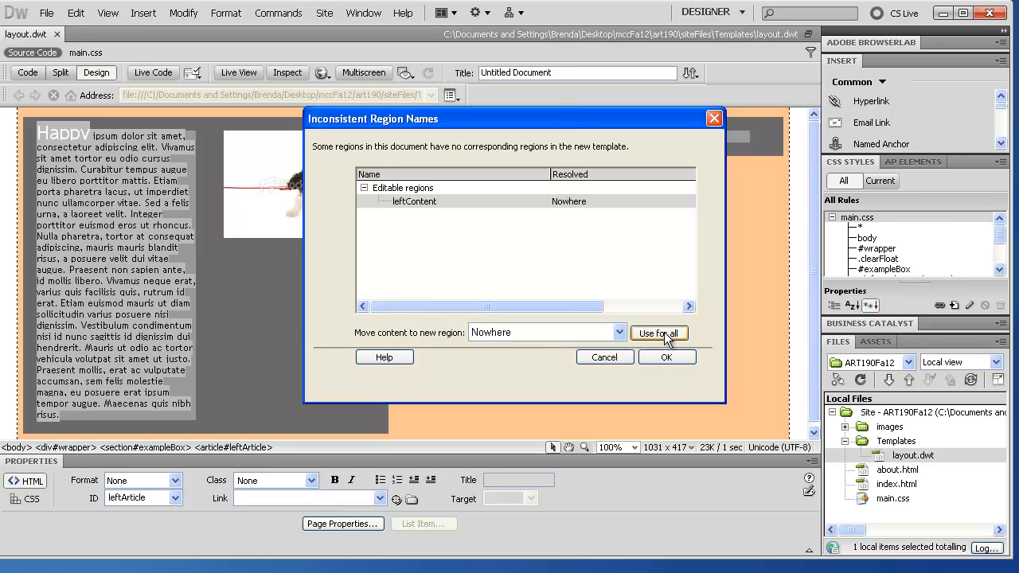
left_click(665, 358)
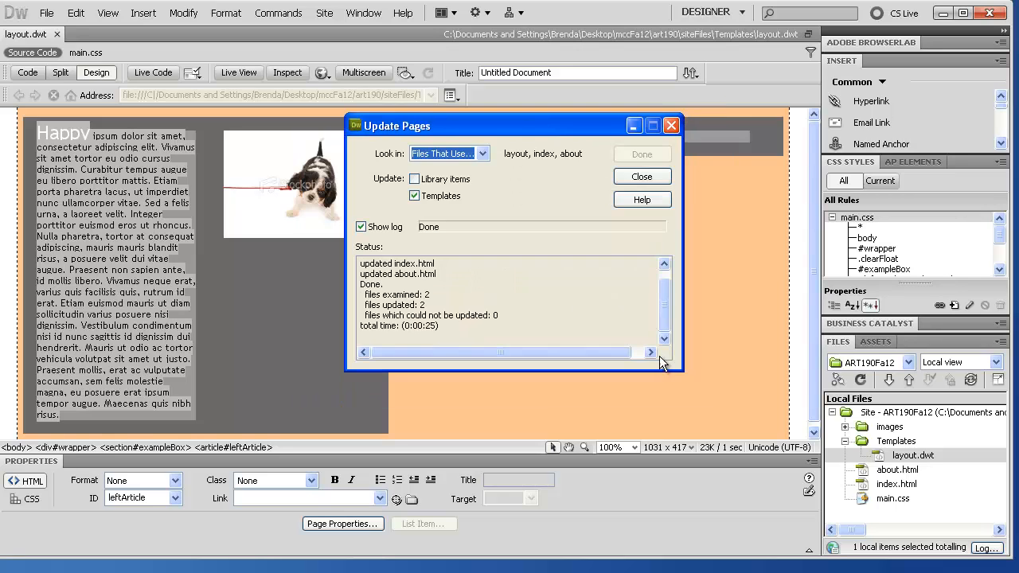
left_click(649, 174)
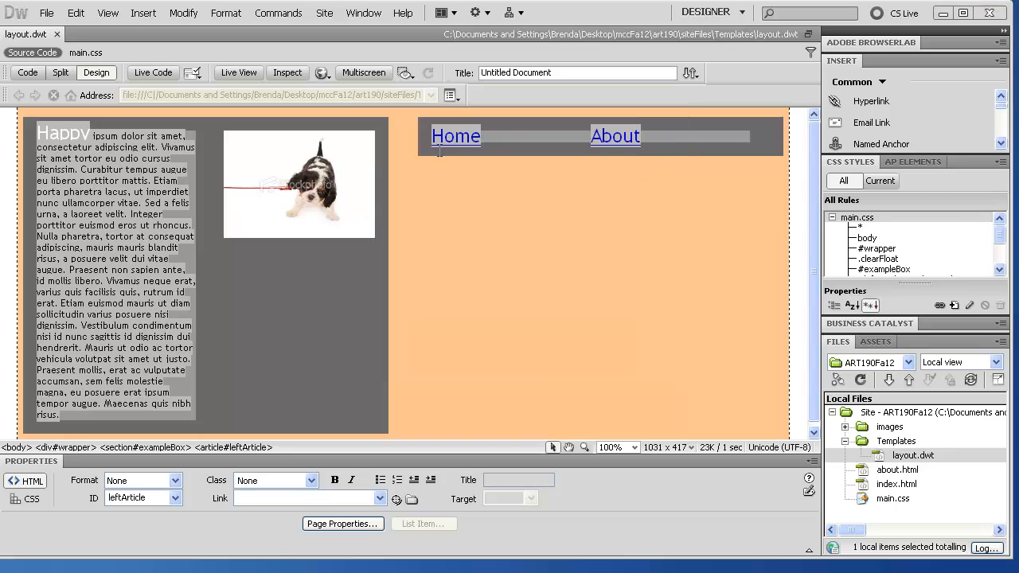
left_click(57, 33)
left_click(545, 327)
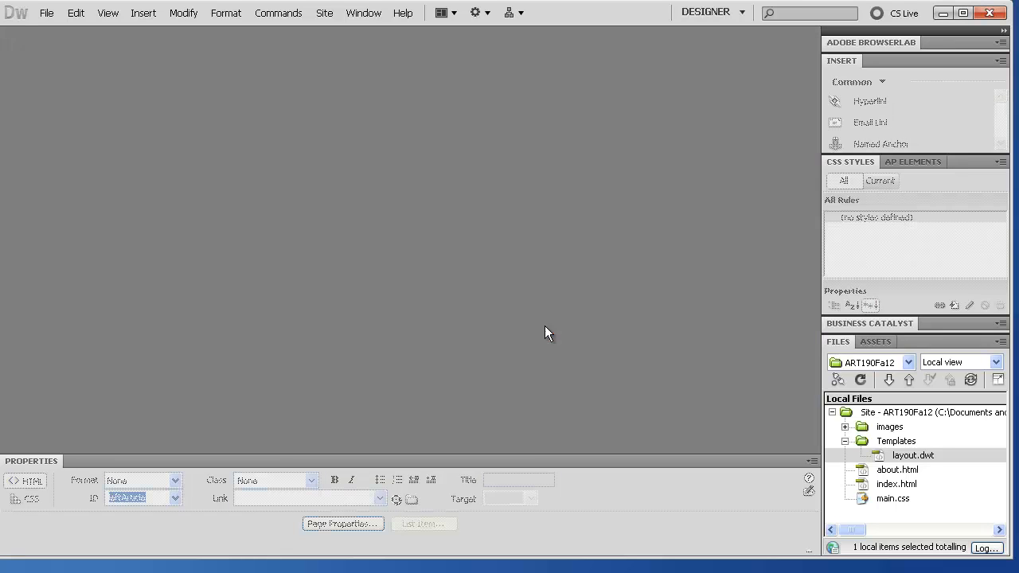
double_click(882, 473)
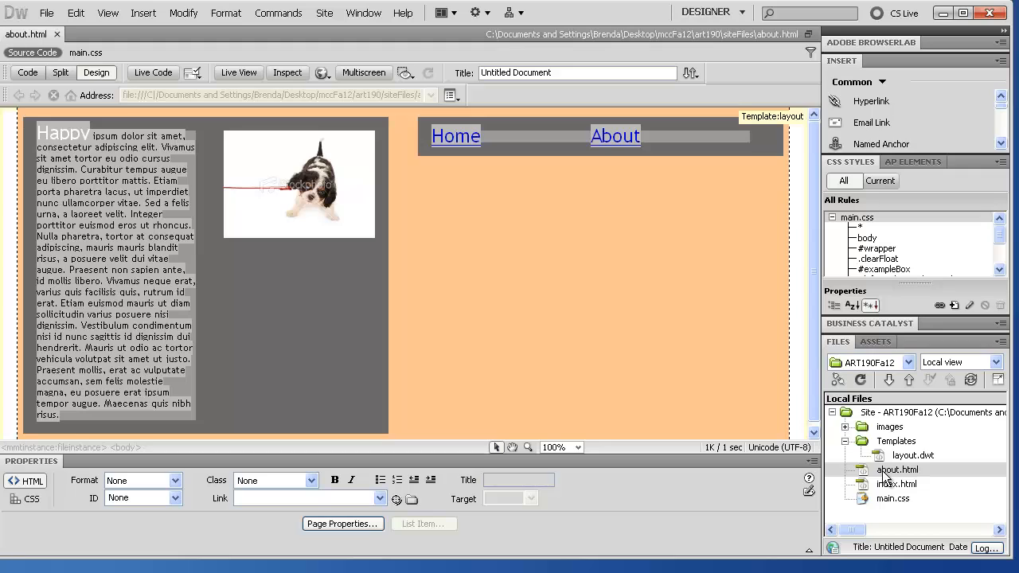
double_click(880, 486)
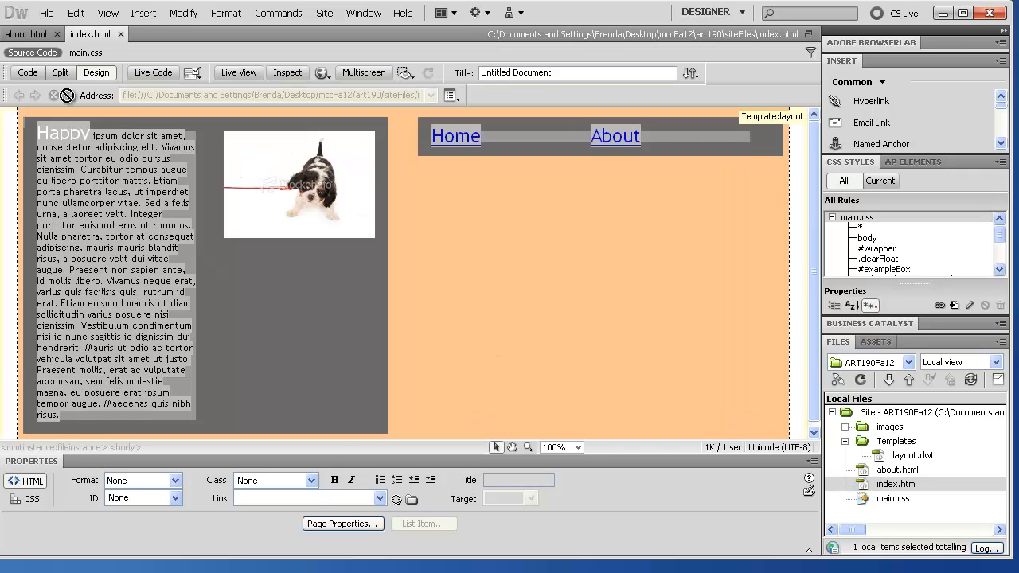
double_click(879, 457)
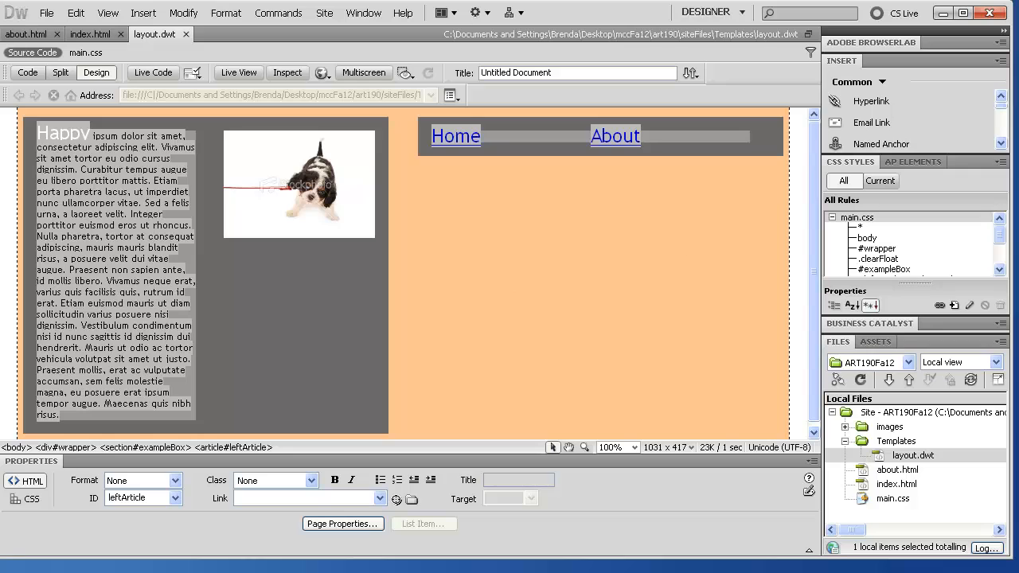
left_click(186, 34)
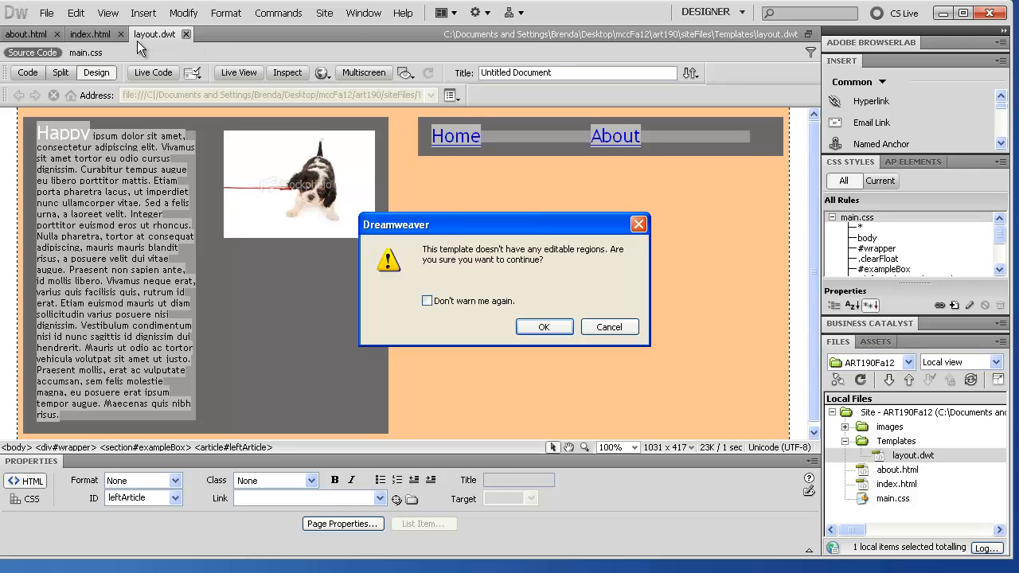
left_click(528, 328)
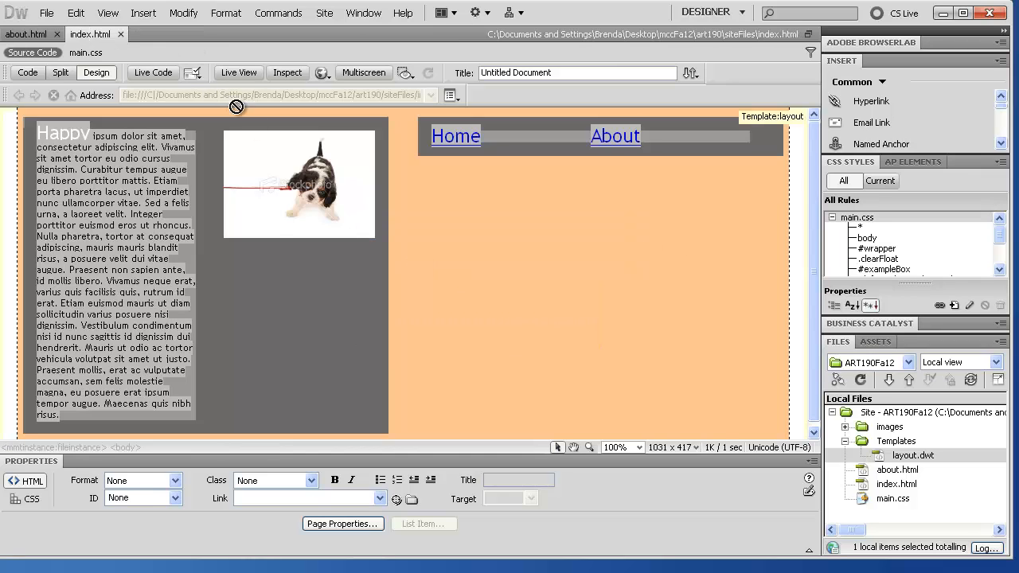
left_click(120, 34)
left_click(57, 35)
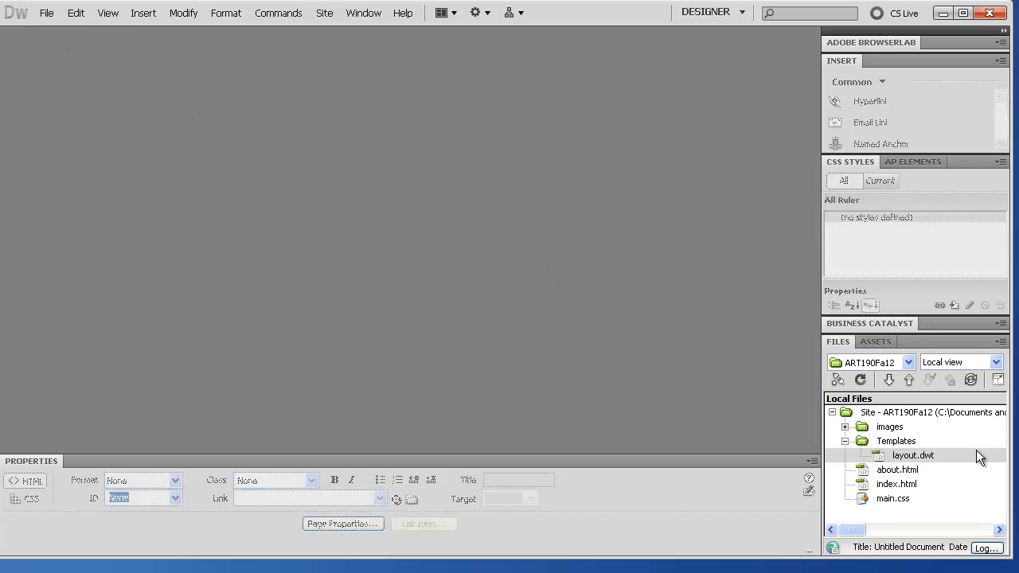
Step: Switch the Files panel to the Ball Consulting site and select contact.html
left_click(909, 363)
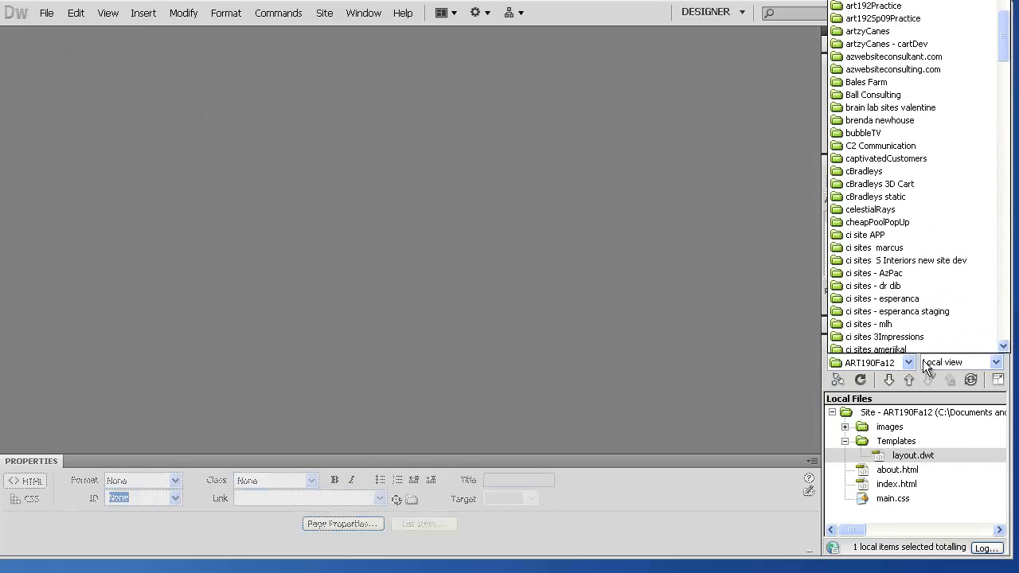
scroll(960, 61, "up", 4)
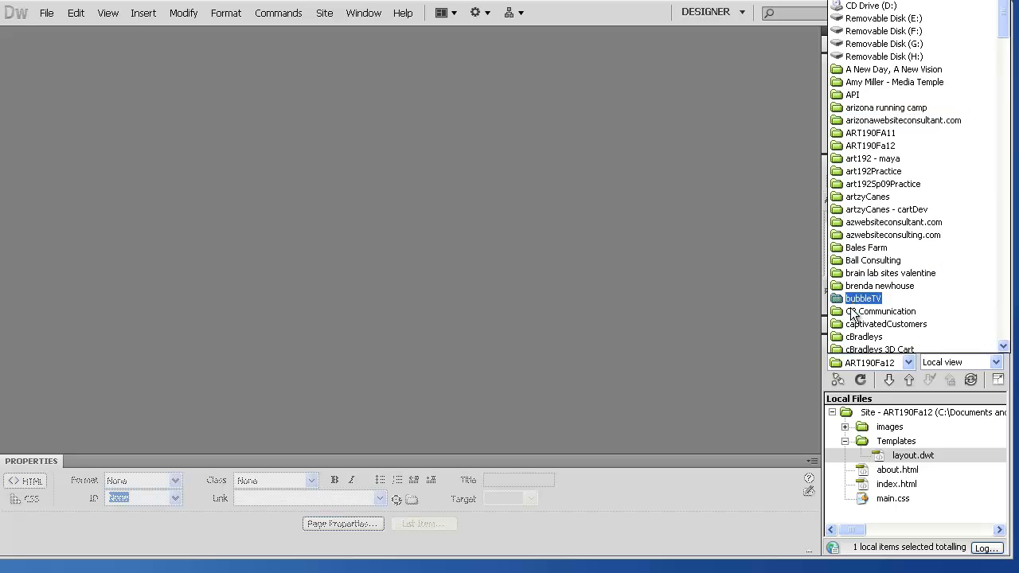
left_click(857, 264)
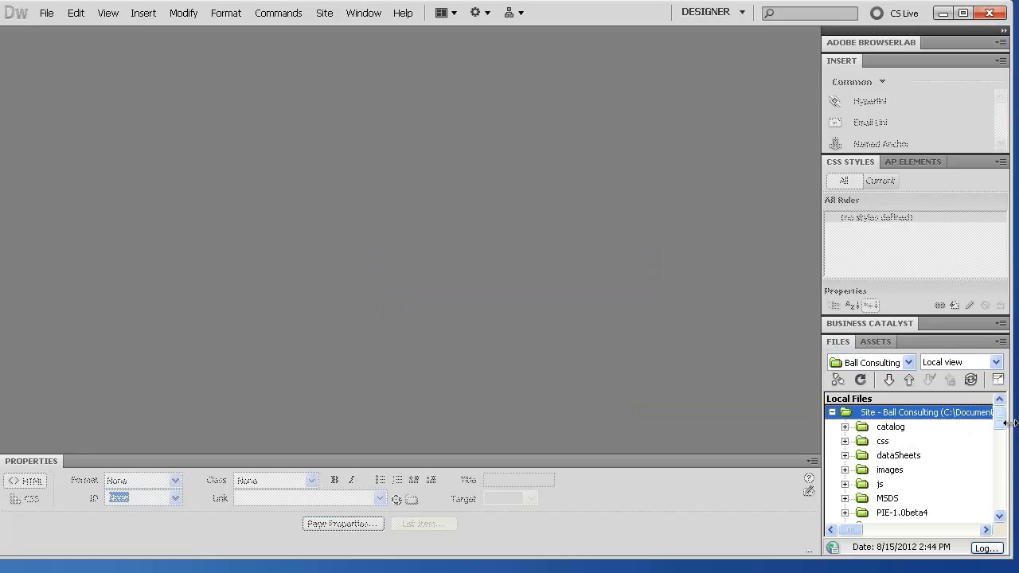
left_click_drag(1001, 420, 1001, 453)
left_click(887, 441)
Step: Open contact.html and inspect its logo heading, Contact subheader and Main Office content
double_click(887, 441)
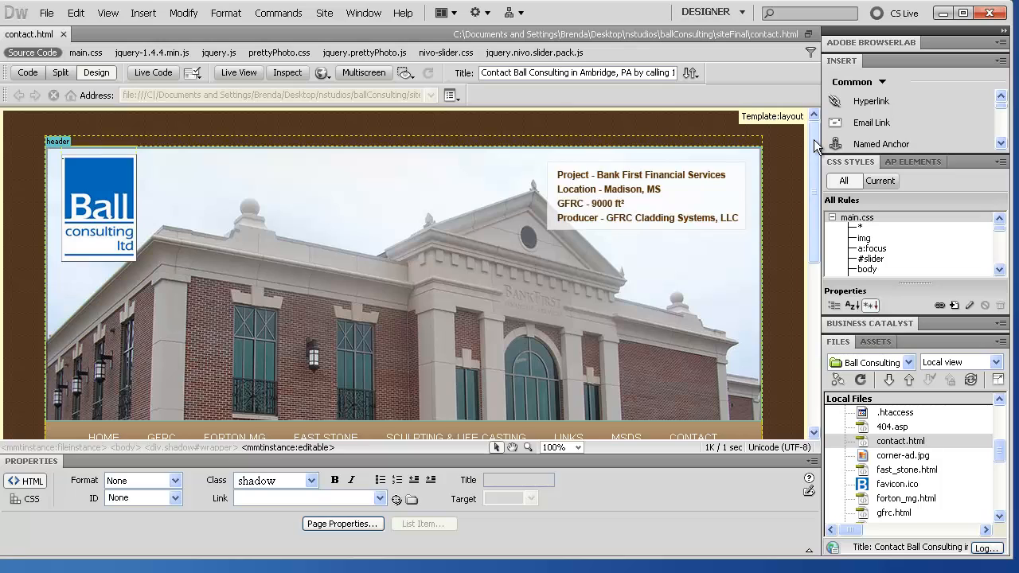
left_click(54, 146)
scroll(159, 239, "down", 3)
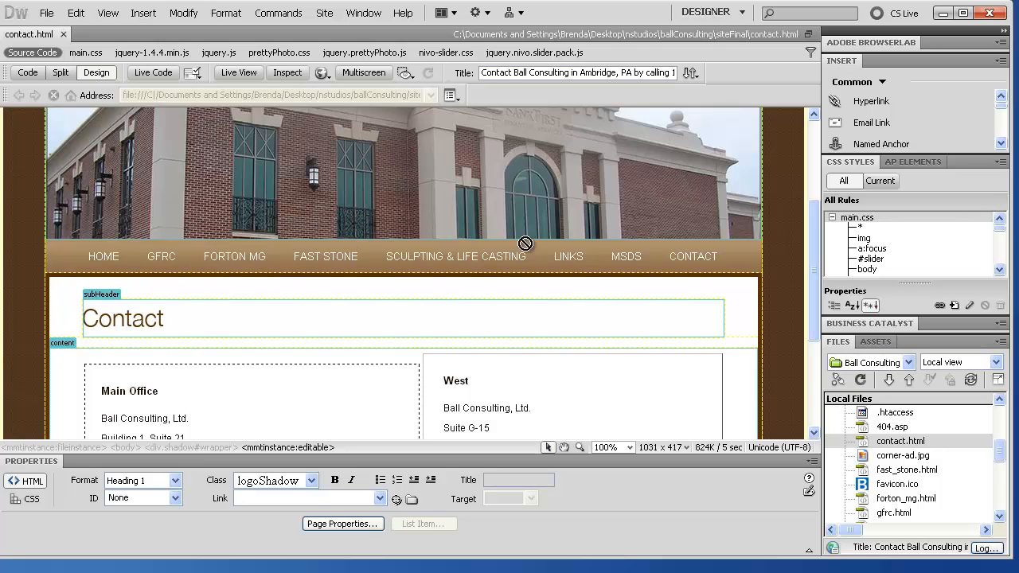
left_click(93, 293)
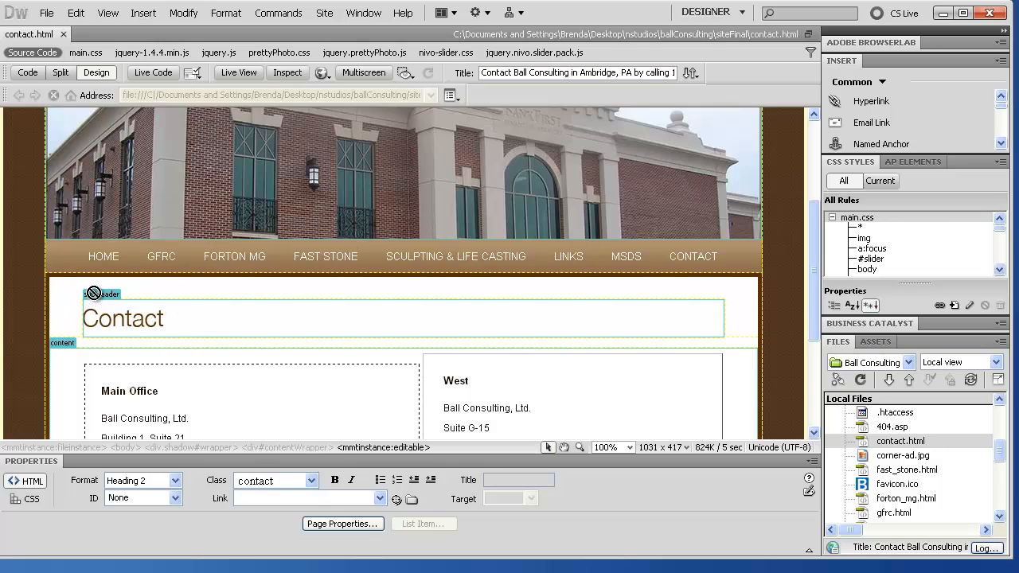
left_click(62, 343)
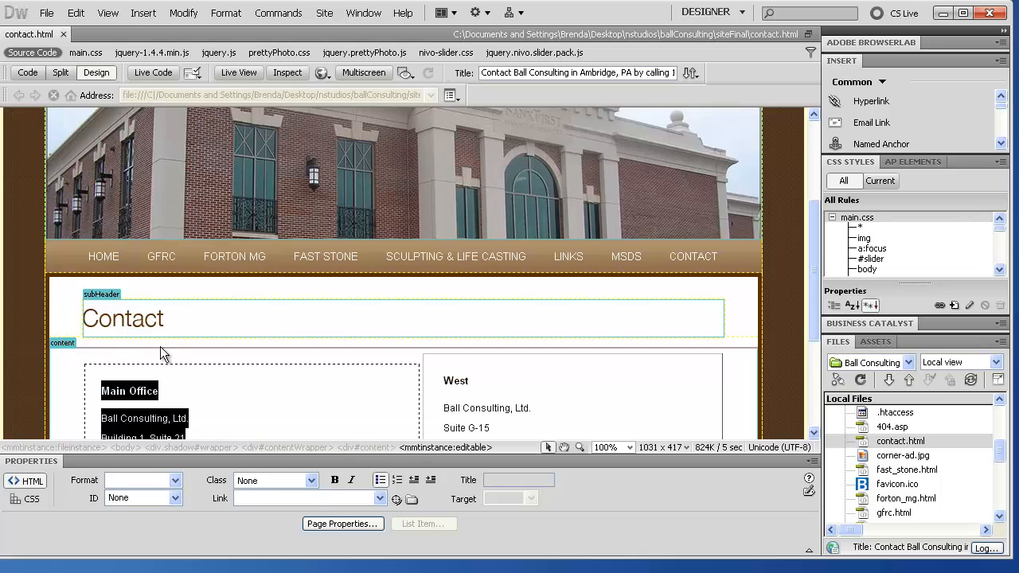
scroll(166, 343, "down", 3)
scroll(166, 343, "down", 1)
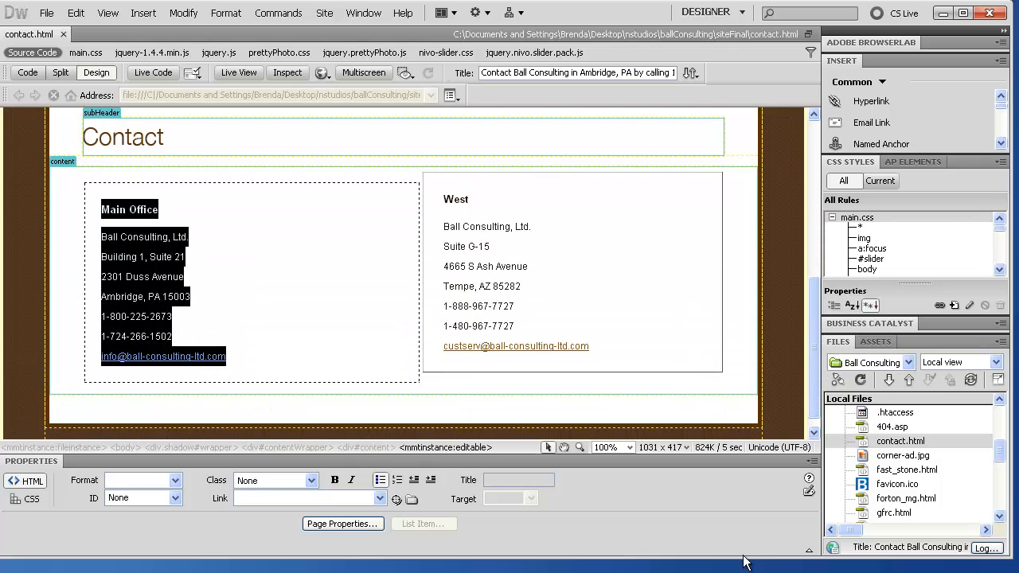
Step: Open fast_stone.html and review its header branding and layout
double_click(876, 471)
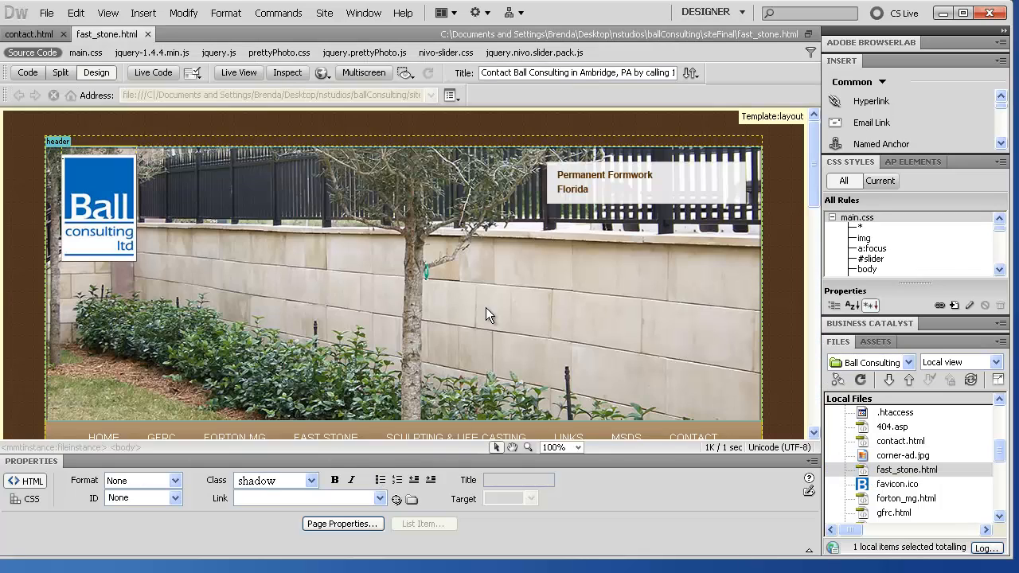
left_click(175, 198)
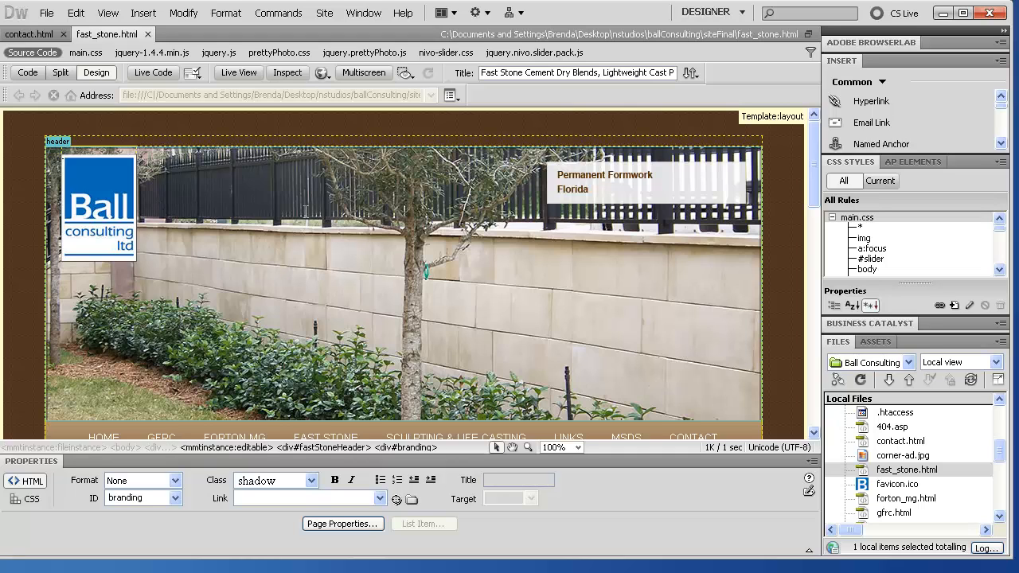
scroll(175, 198, "down", 6)
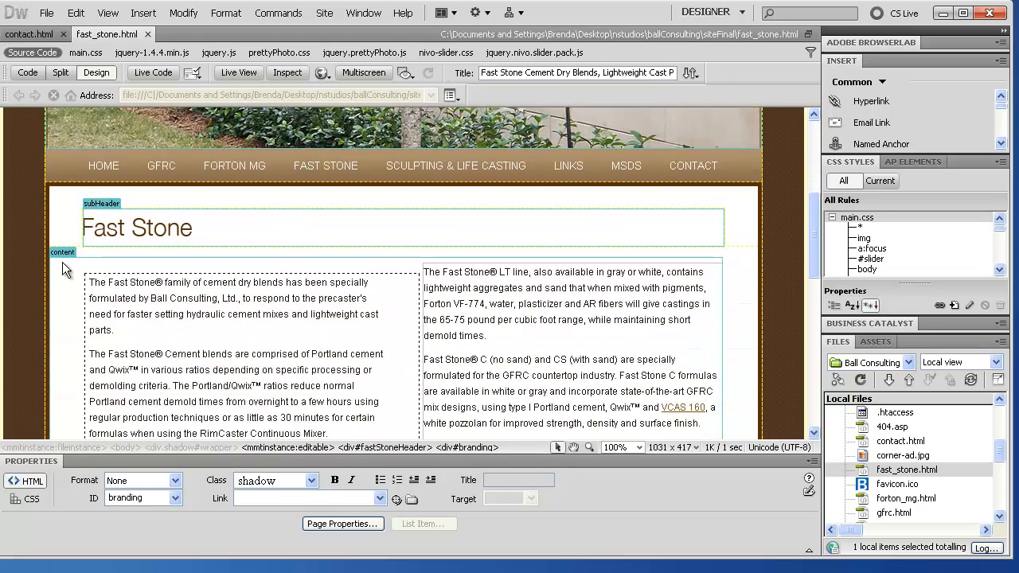
scroll(426, 317, "down", 6)
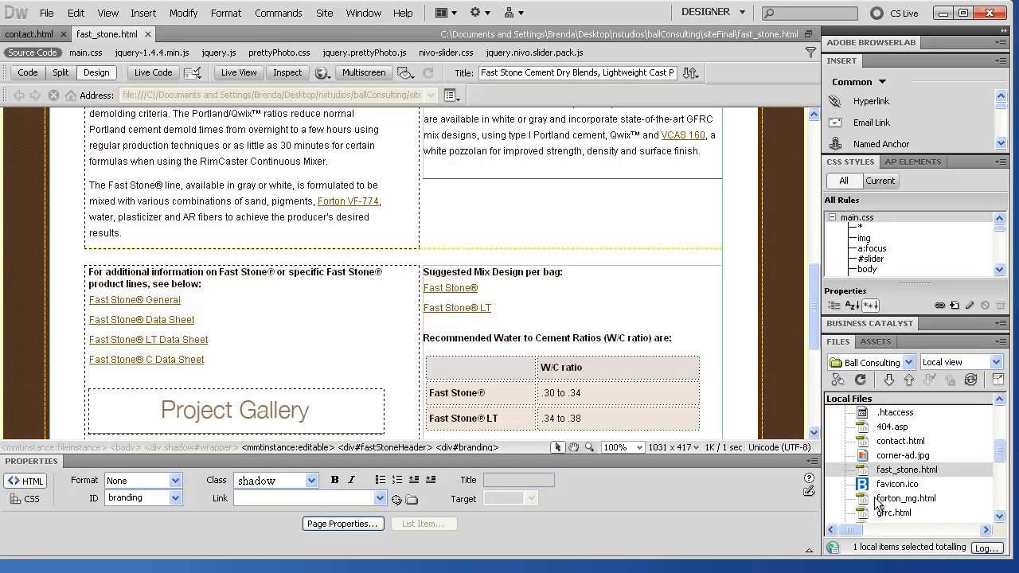
Step: Open forton_mg.html and review its header branding and page layout
double_click(906, 499)
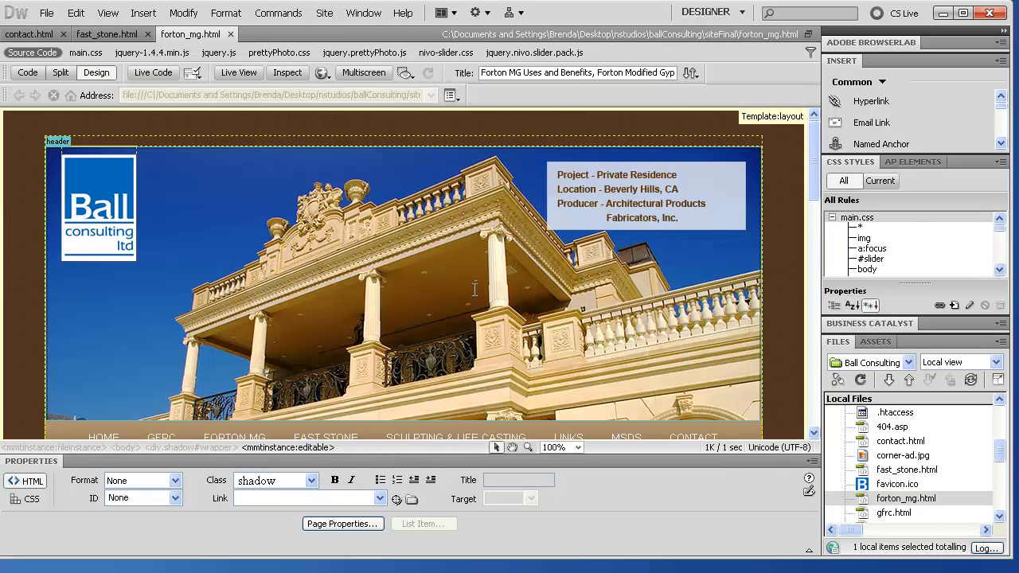
scroll(474, 291, "down", 6)
scroll(473, 291, "up", 6)
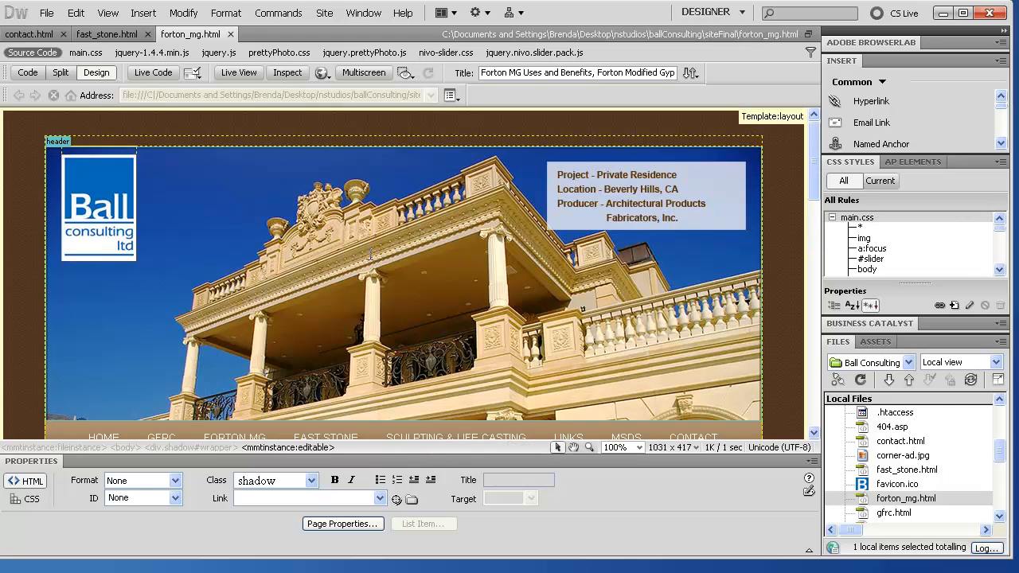
left_click(408, 266)
scroll(408, 269, "down", 3)
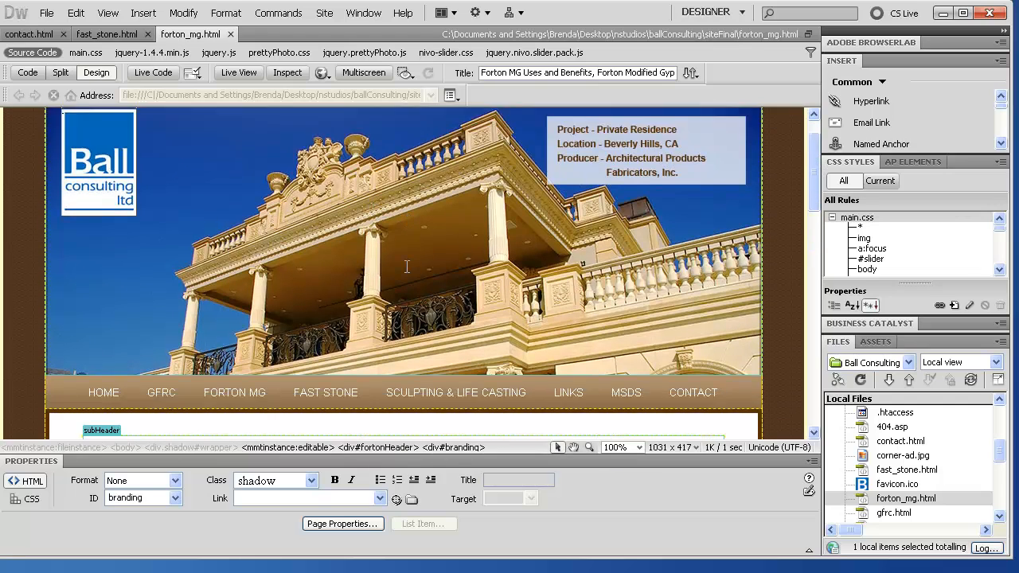
scroll(408, 270, "down", 1)
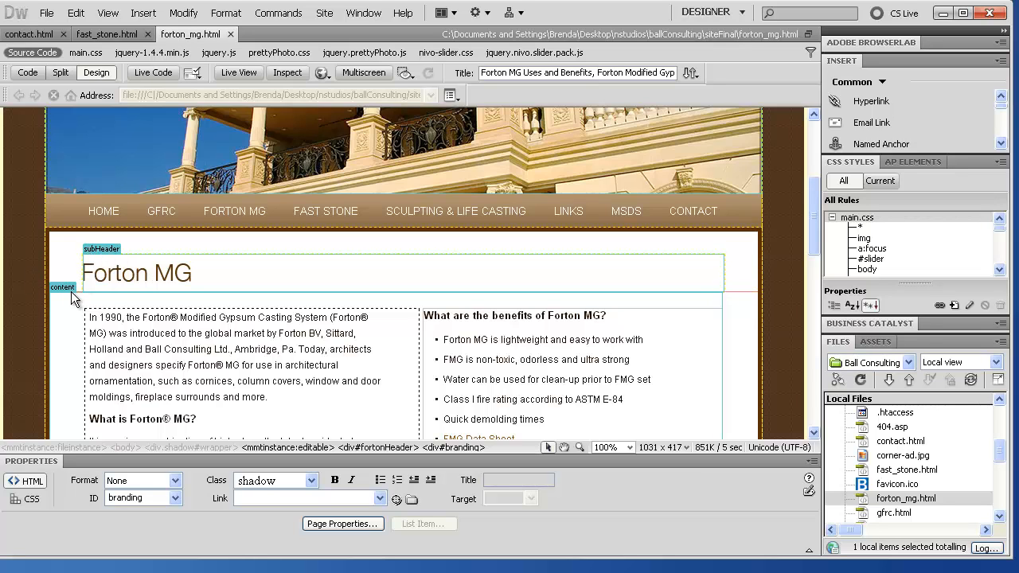
scroll(70, 296, "down", 8)
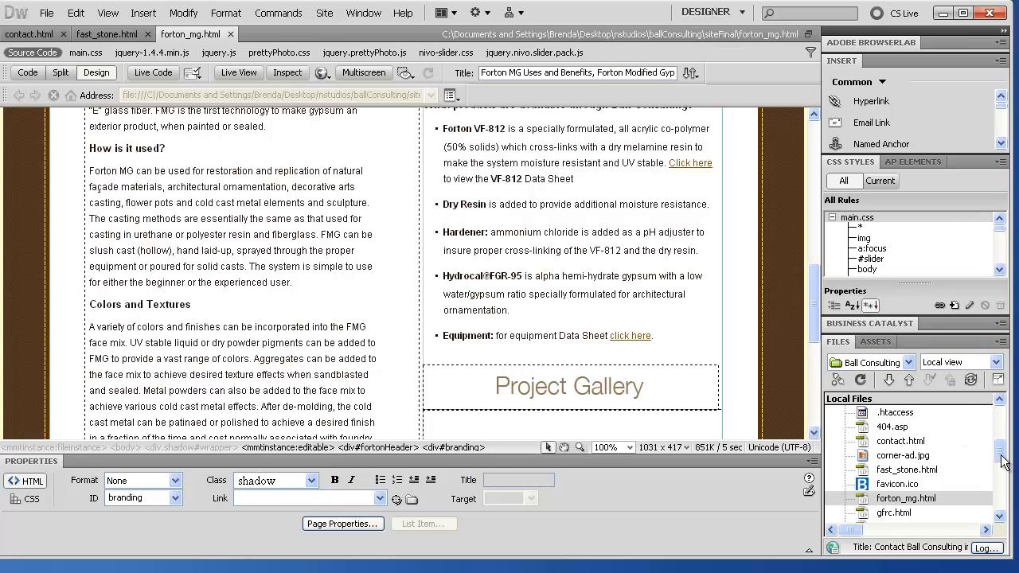
Step: Expand the Templates folder and select layout.dwt
left_click_drag(1001, 458, 1001, 432)
left_click(845, 499)
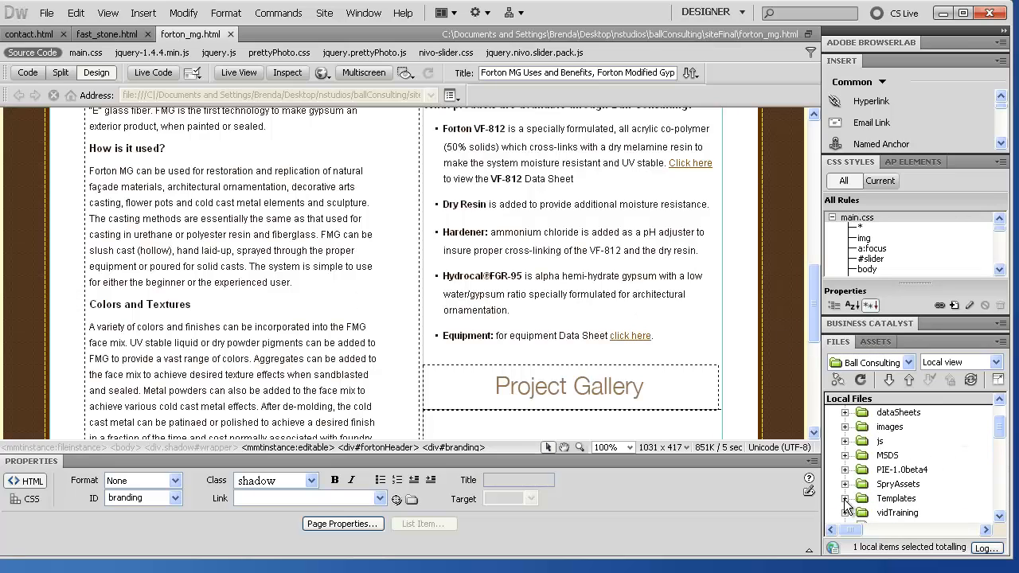
left_click(911, 513)
Step: Open the layout.dwt template and select its subHeader editable region
double_click(912, 514)
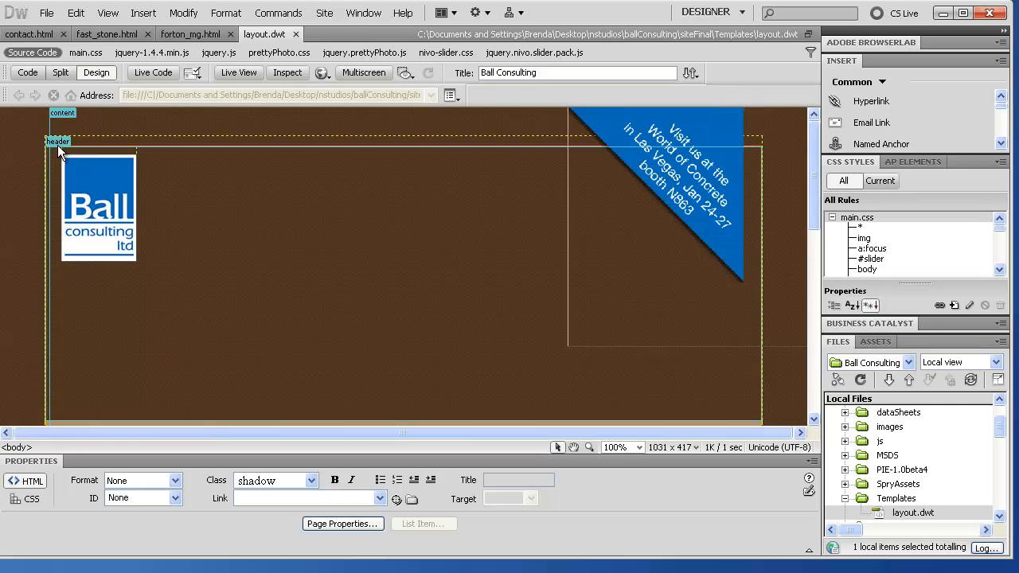
scroll(244, 264, "down", 4)
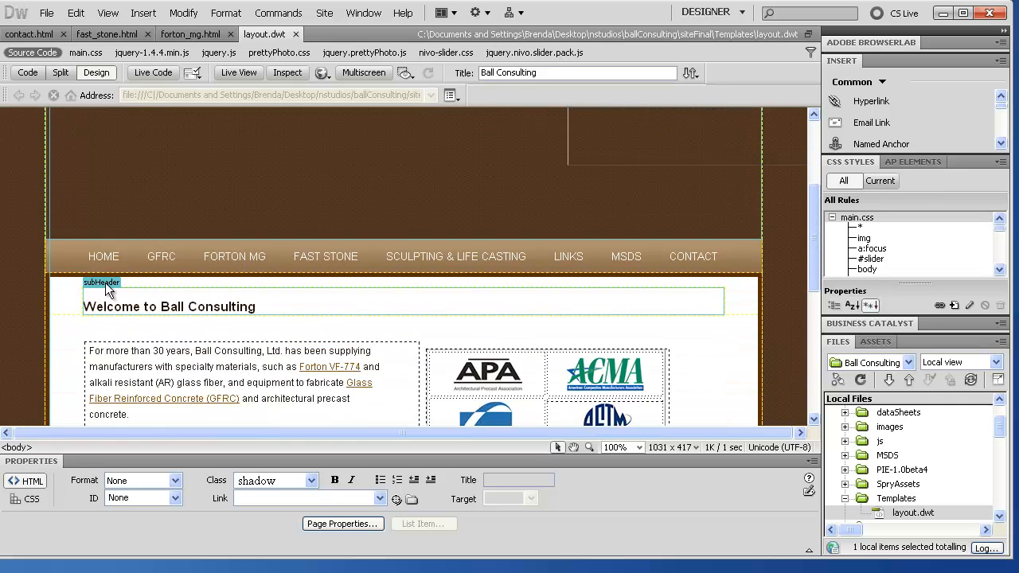
left_click(107, 285)
Step: Review the rest of the layout.dwt template, then close it
scroll(151, 344, "down", 4)
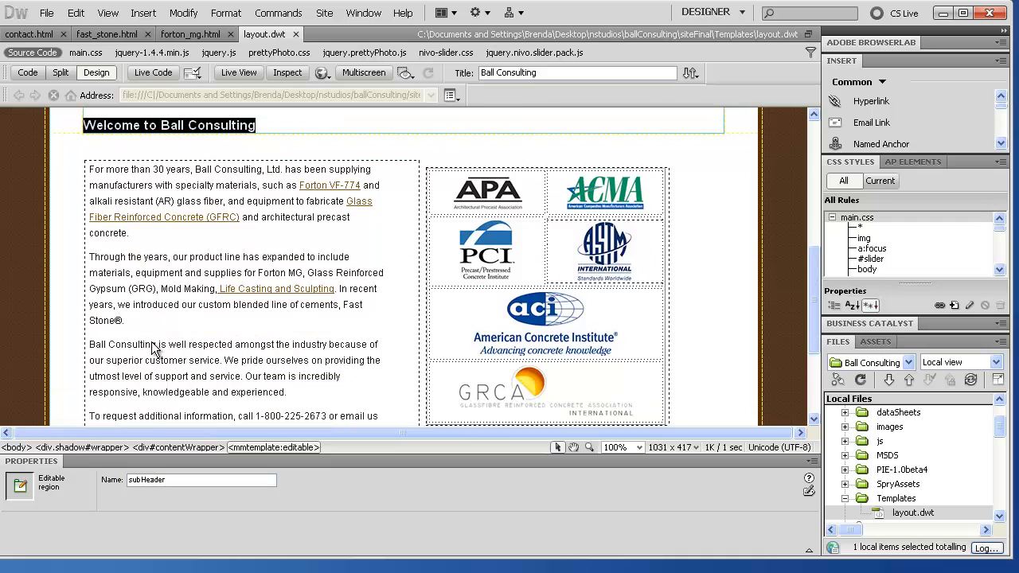
scroll(152, 344, "up", 2)
scroll(154, 351, "up", 5)
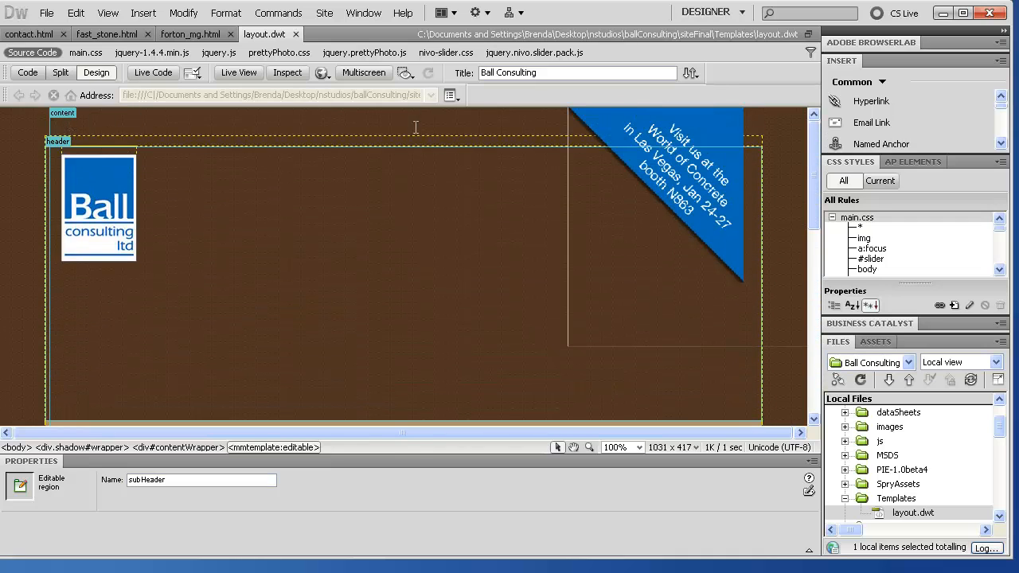
scroll(318, 207, "down", 5)
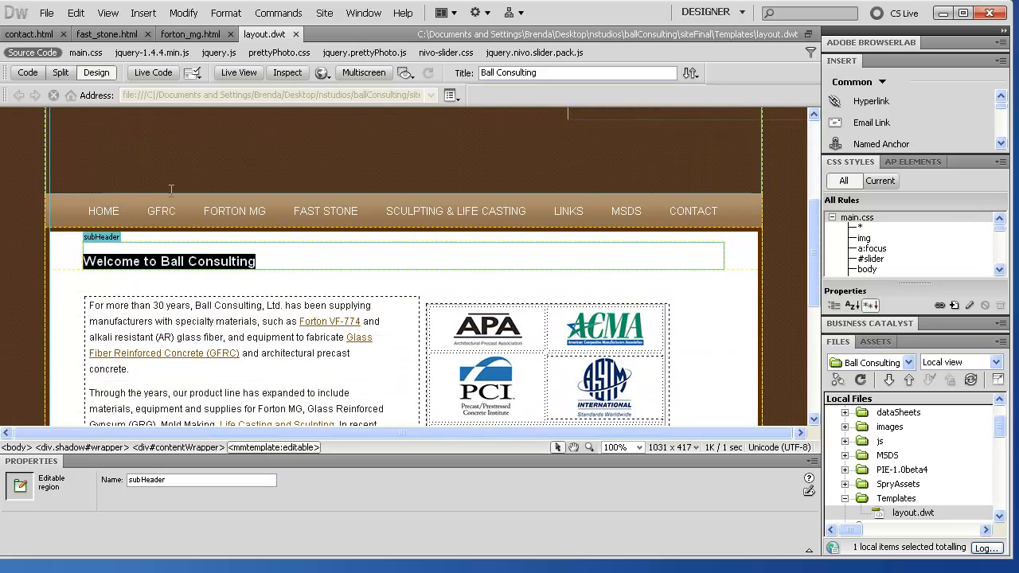
scroll(585, 305, "up", 3)
scroll(586, 305, "up", 2)
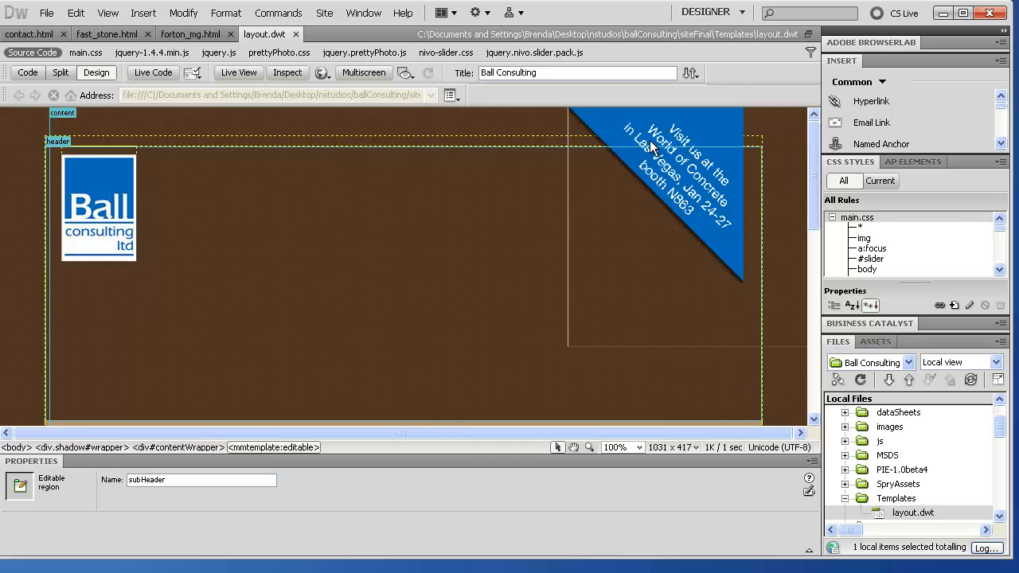
scroll(85, 129, "down", 8)
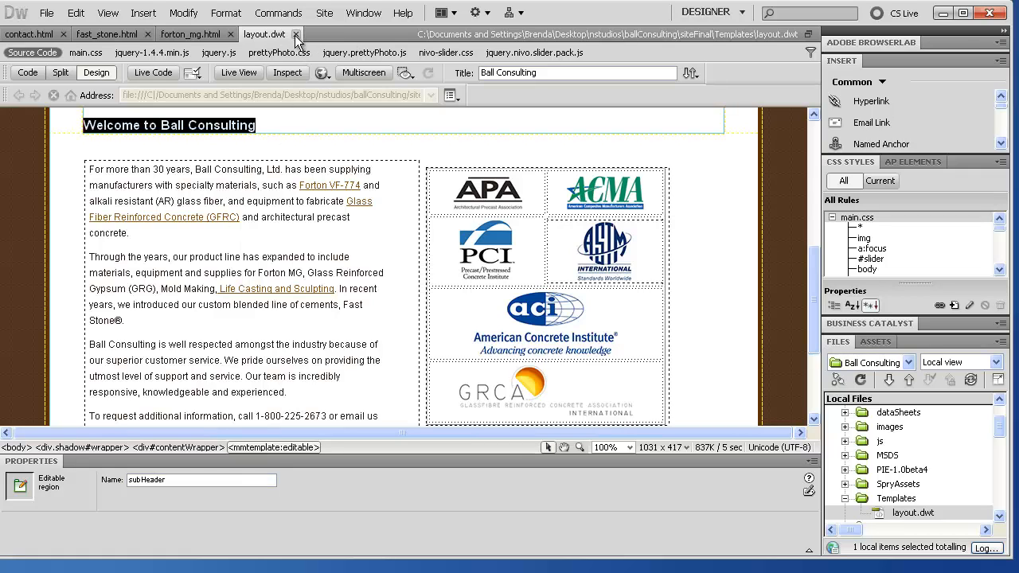
scroll(301, 346, "up", 5)
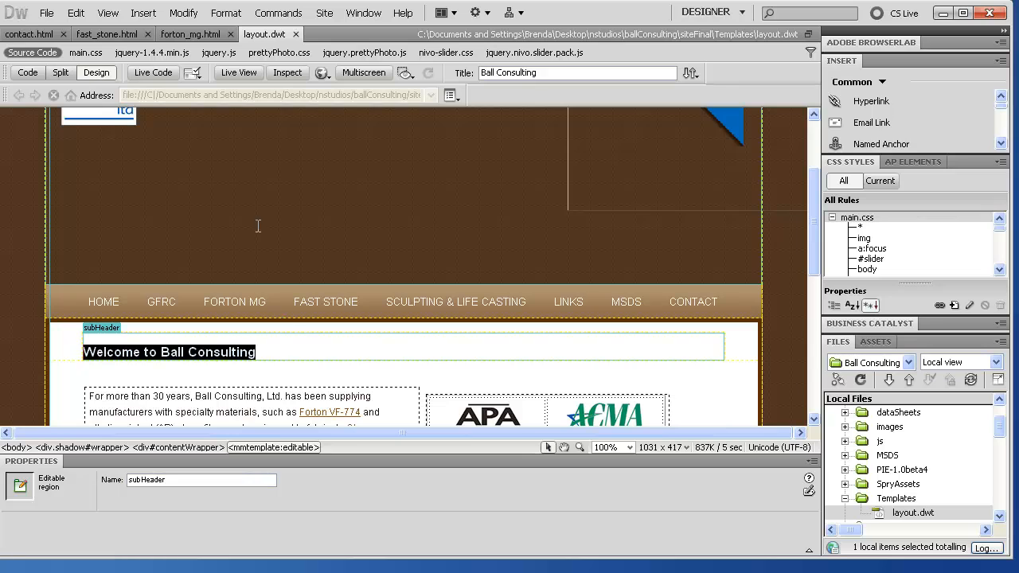
scroll(134, 301, "up", 3)
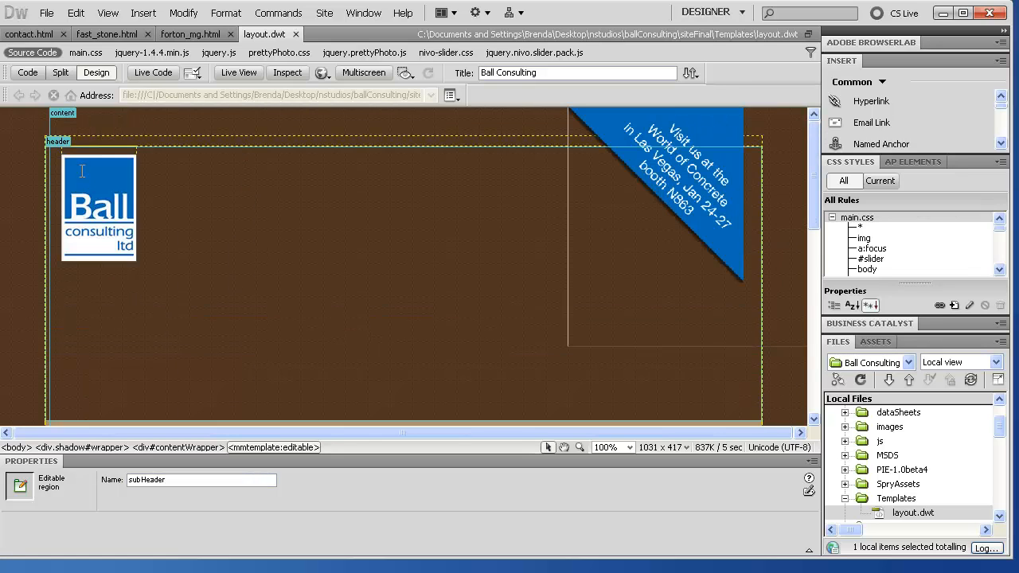
scroll(157, 359, "down", 5)
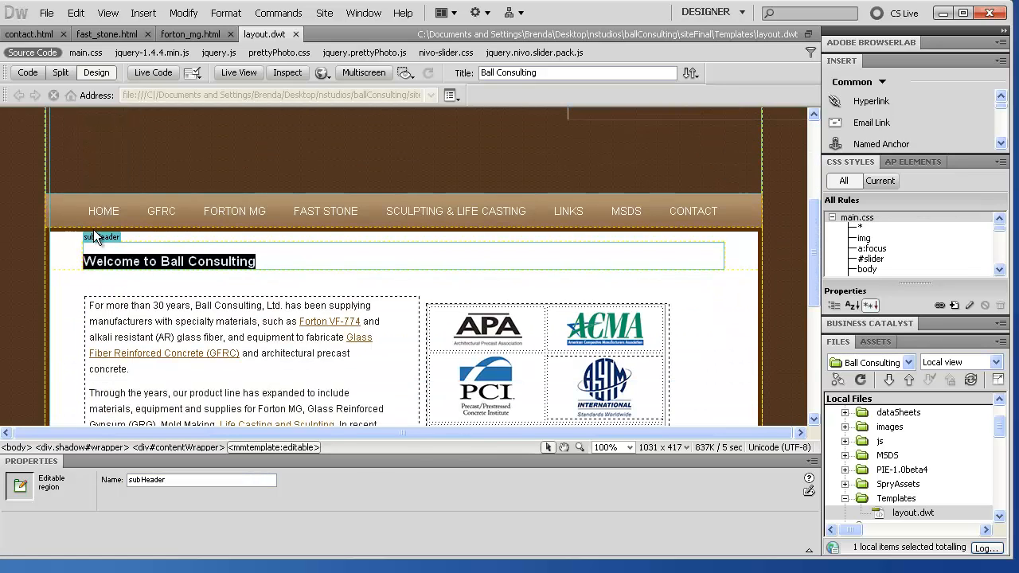
scroll(117, 283, "down", 5)
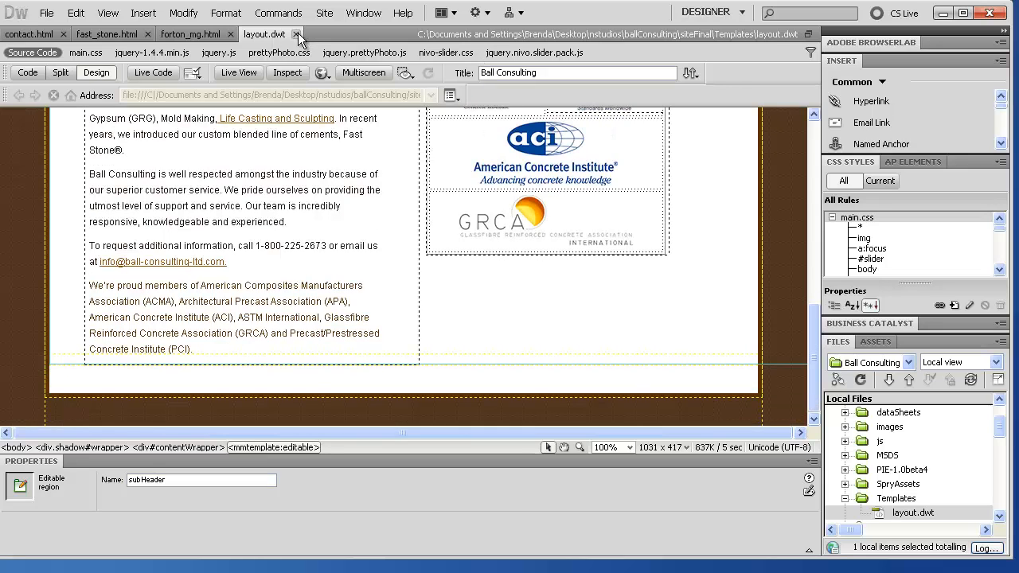
left_click(223, 38)
Step: Close the Forton MG, Fast Stone and contact pages so no document remains open
left_click(230, 34)
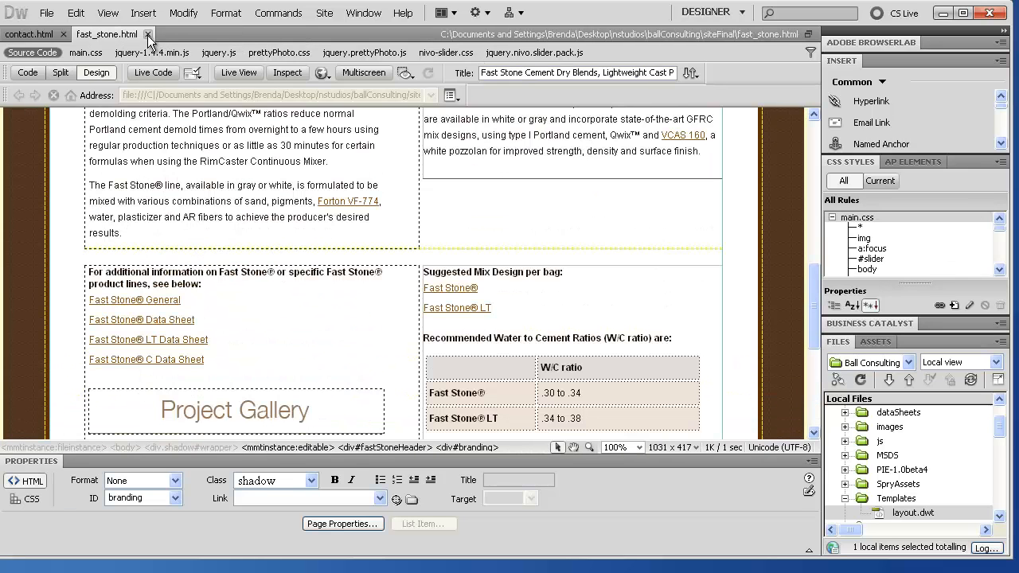
left_click(147, 34)
left_click(63, 35)
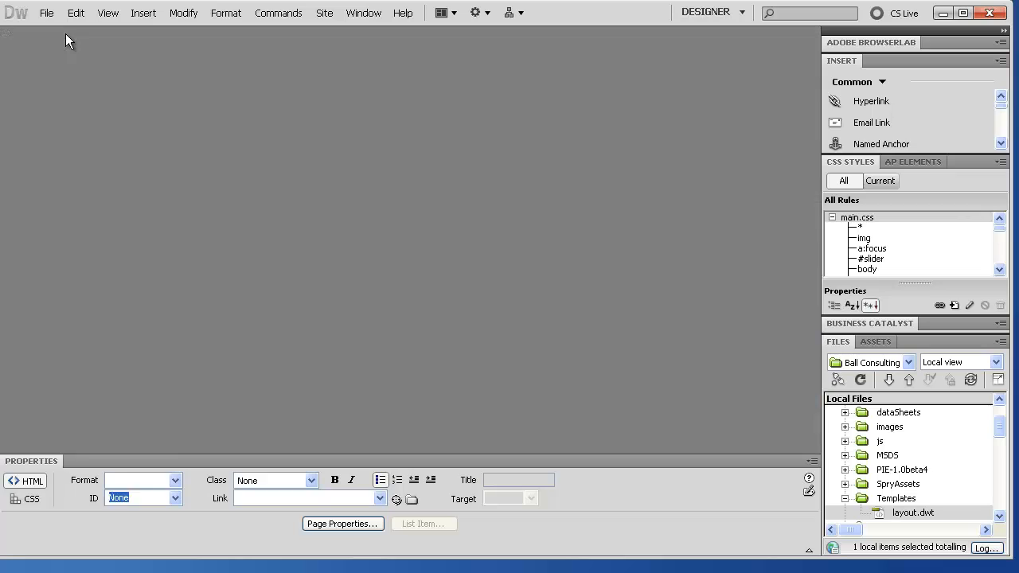
Step: Collapse the Templates folder in the site's file list
left_click(843, 496)
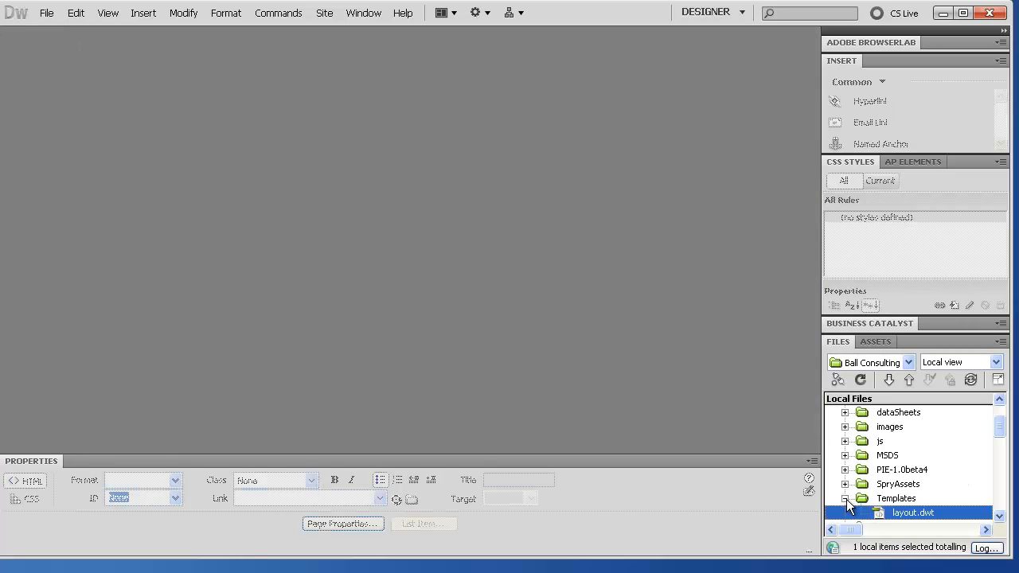
left_click(845, 498)
scroll(884, 502, "down", 2)
scroll(872, 472, "up", 3)
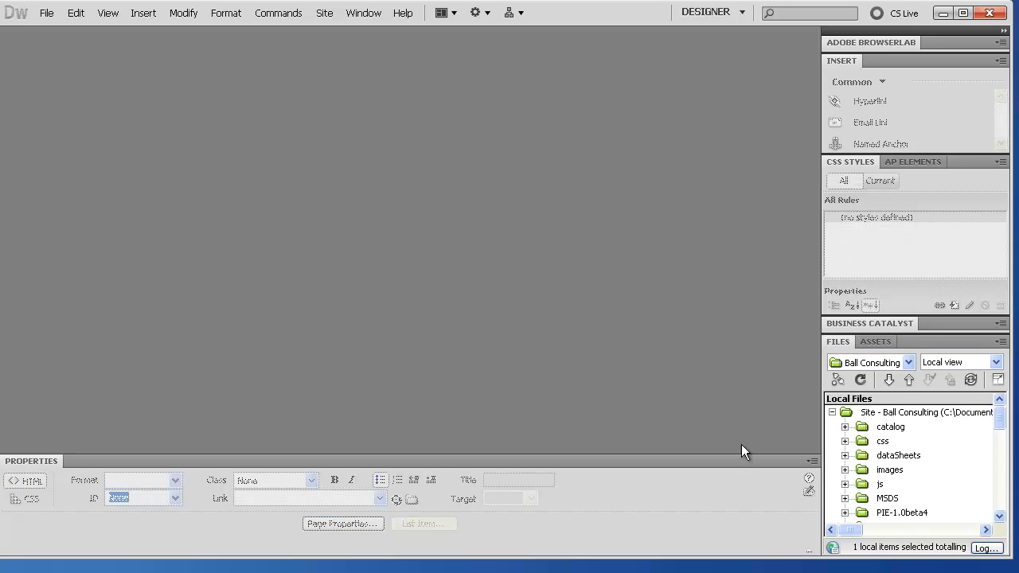